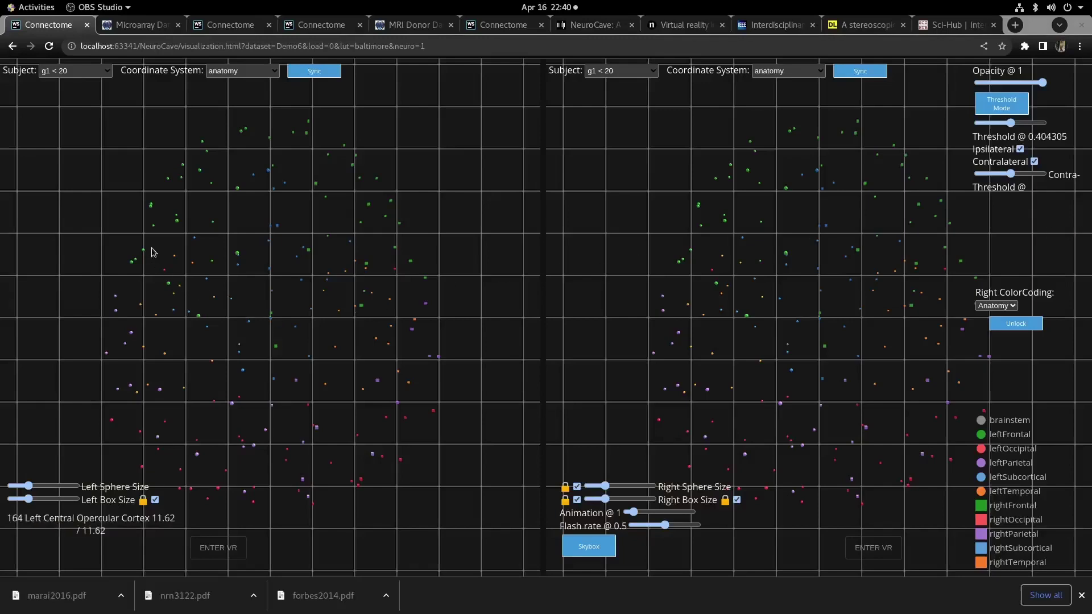
Step: Tilt the left and right anatomical brain views upward
{"action": "scroll", "coordinate": [184, 308], "scroll_direction": "down", "scroll_amount": 3}
{"action": "scroll", "coordinate": [181, 304], "scroll_direction": "up", "scroll_amount": 5}
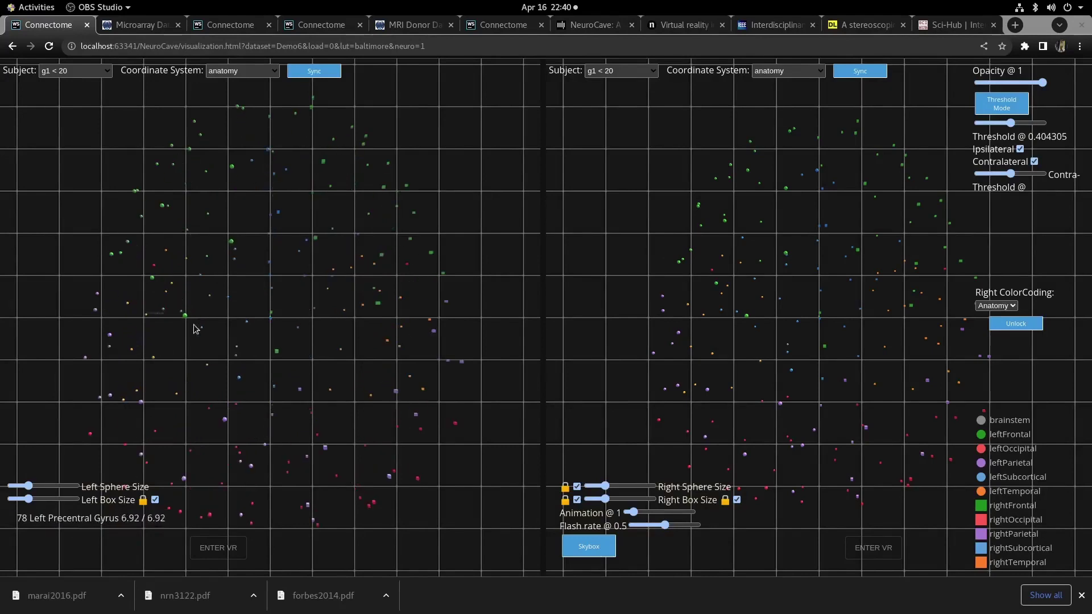
{"action": "left_click_drag", "start_coordinate": [232, 385], "coordinate": [240, 347]}
{"action": "left_click_drag", "start_coordinate": [746, 419], "coordinate": [731, 383]}
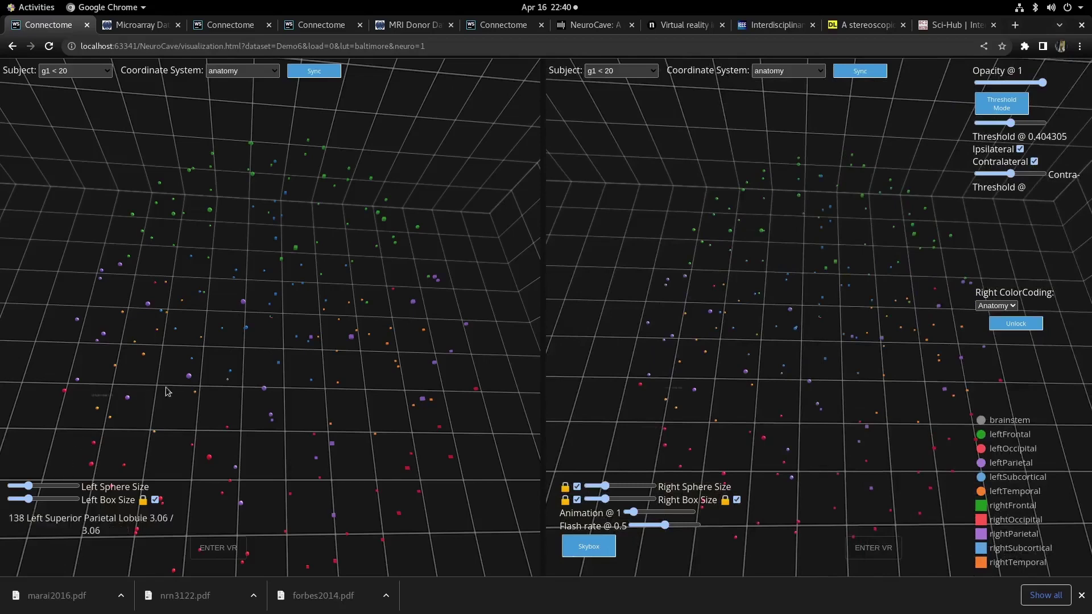
Step: Enlarge all region spheres and boxes using the Left Sphere Size slider
{"action": "scroll", "coordinate": [180, 378], "scroll_direction": "up", "scroll_amount": 2}
{"action": "scroll", "coordinate": [172, 371], "scroll_direction": "up", "scroll_amount": 3}
{"action": "scroll", "coordinate": [166, 376], "scroll_direction": "down", "scroll_amount": 5}
{"action": "left_click", "coordinate": [46, 487]}
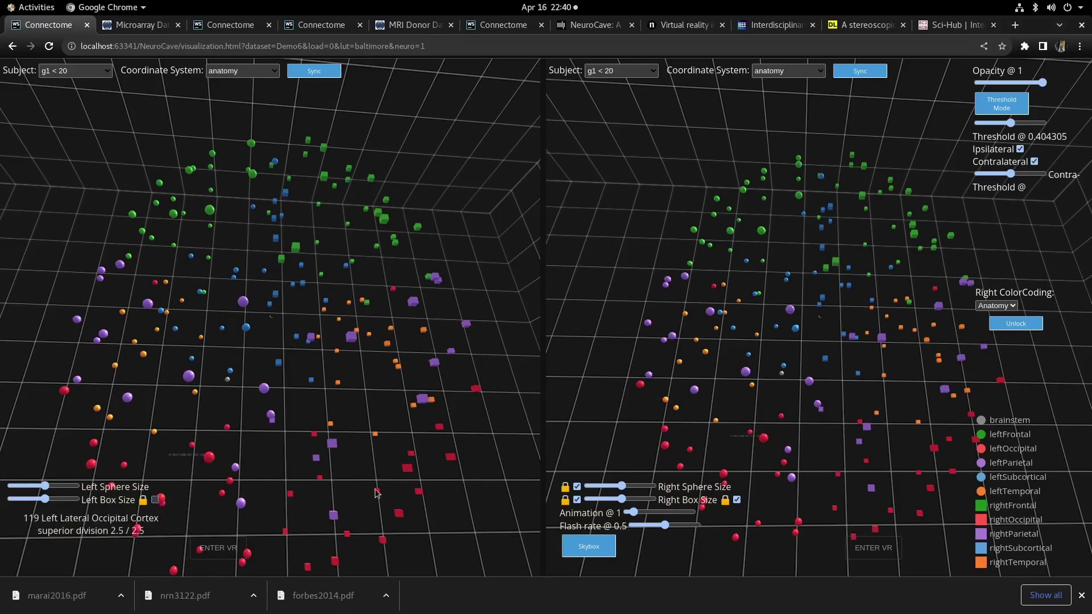
Step: Unlink the right view's sphere and box sizes from the left view
{"action": "left_click", "coordinate": [576, 488]}
{"action": "left_click", "coordinate": [576, 500]}
{"action": "left_click", "coordinate": [737, 500]}
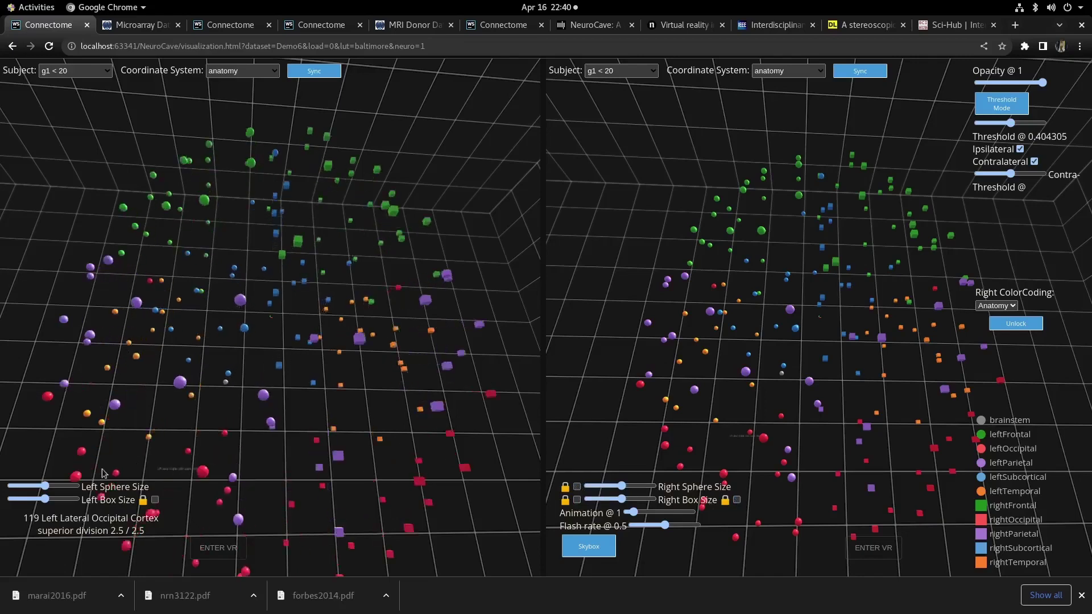
Step: Give the left view larger spheres and smaller boxes
{"action": "left_click", "coordinate": [56, 486]}
{"action": "left_click", "coordinate": [71, 499]}
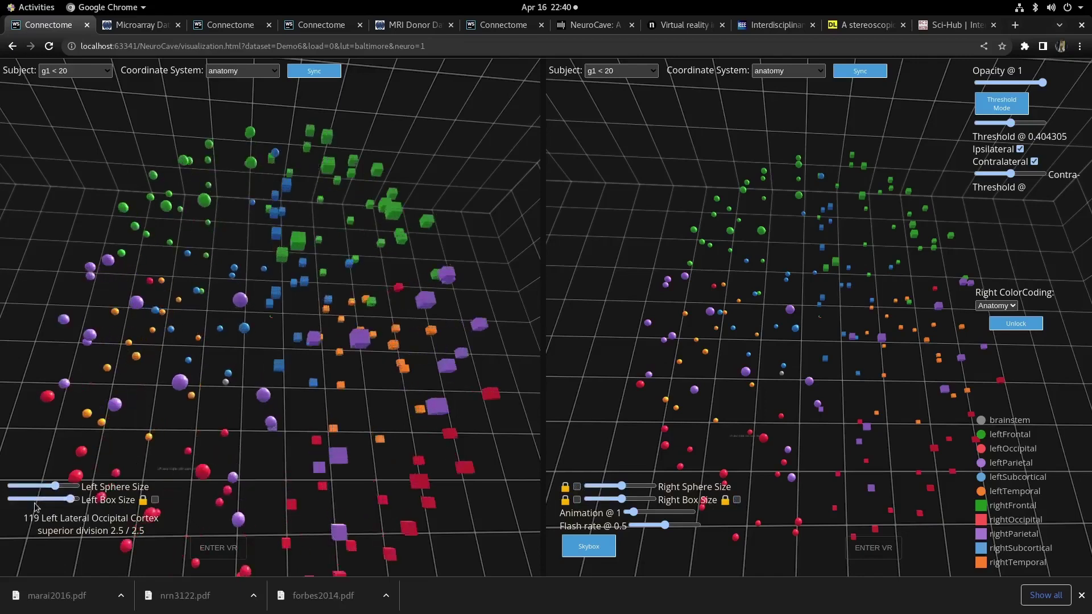
{"action": "left_click", "coordinate": [42, 499]}
{"action": "mouse_move", "coordinate": [620, 486]}
{"action": "left_mouse_down"}
{"action": "mouse_move", "coordinate": [637, 489]}
{"action": "mouse_move", "coordinate": [609, 488]}
{"action": "left_mouse_up"}
Step: Resize the right view's boxes, enlarge its spheres, and keep same-hemisphere edges shown
{"action": "left_click", "coordinate": [609, 501]}
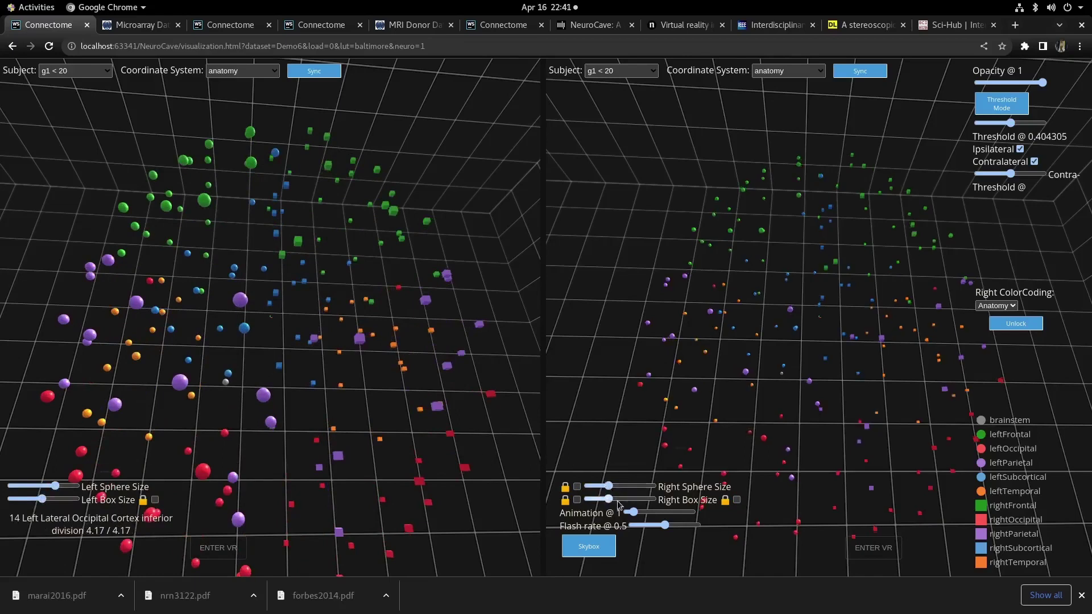
{"action": "left_click", "coordinate": [625, 501]}
{"action": "left_click", "coordinate": [632, 488]}
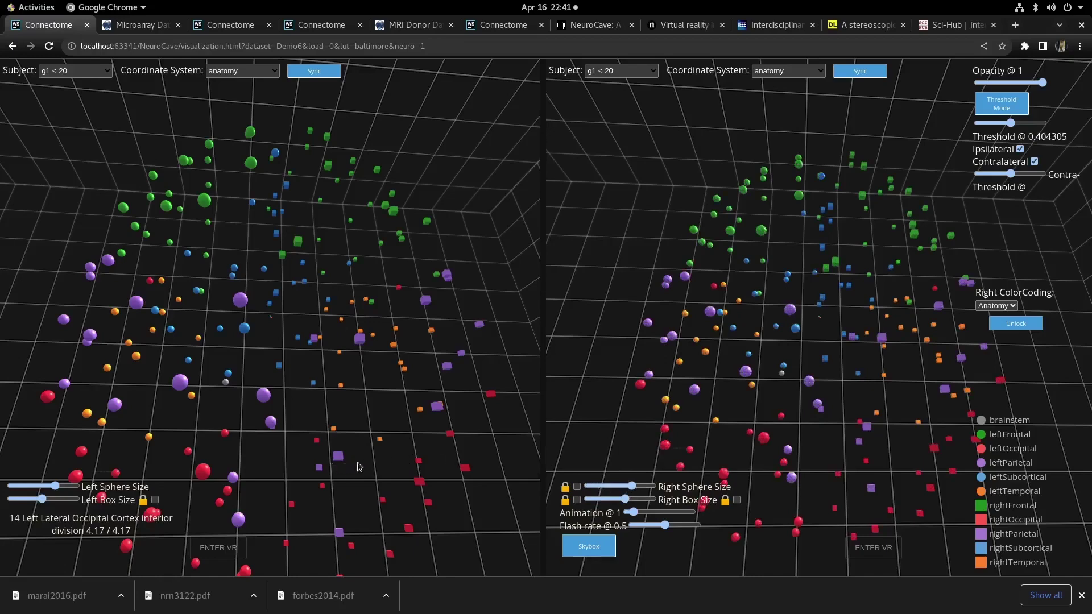
{"action": "left_click", "coordinate": [1019, 149]}
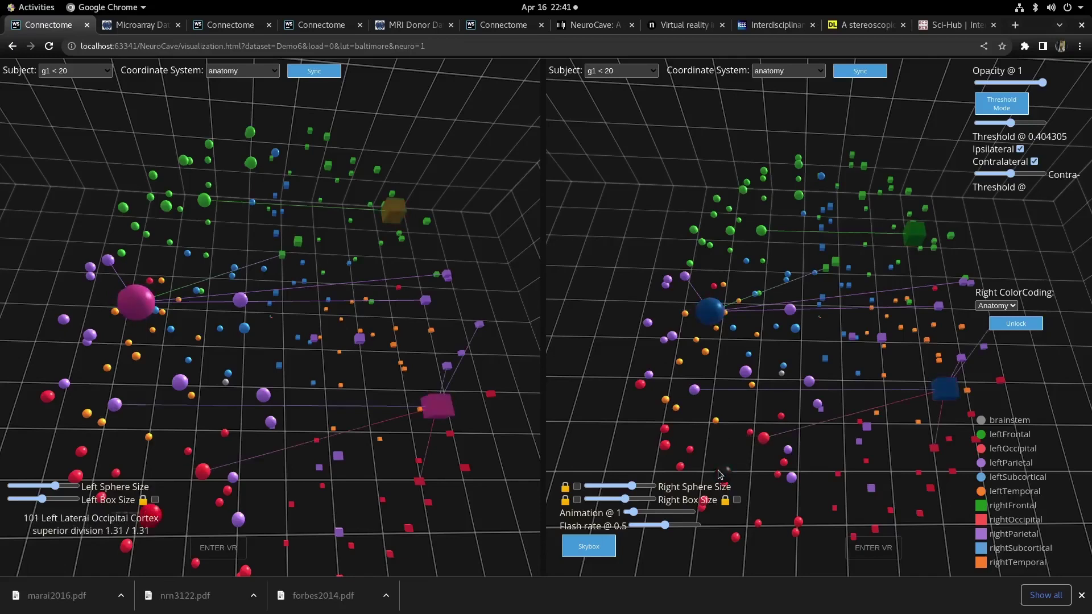
Step: Tune the edge thresholds, then switch to a fixed number of edges per region
{"action": "left_click", "coordinate": [1031, 174]}
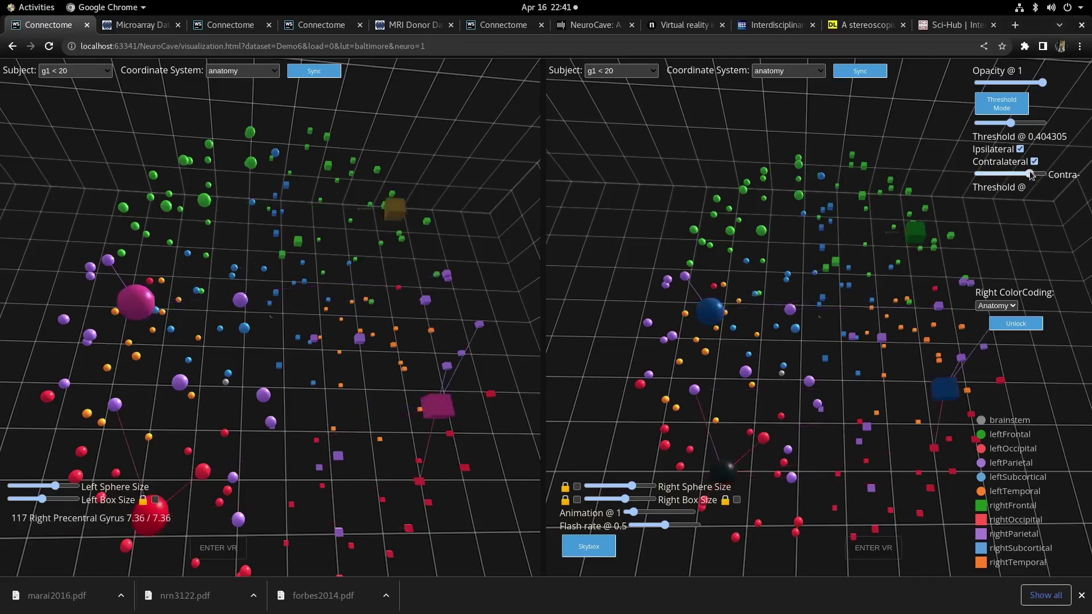
{"action": "left_click", "coordinate": [1002, 176]}
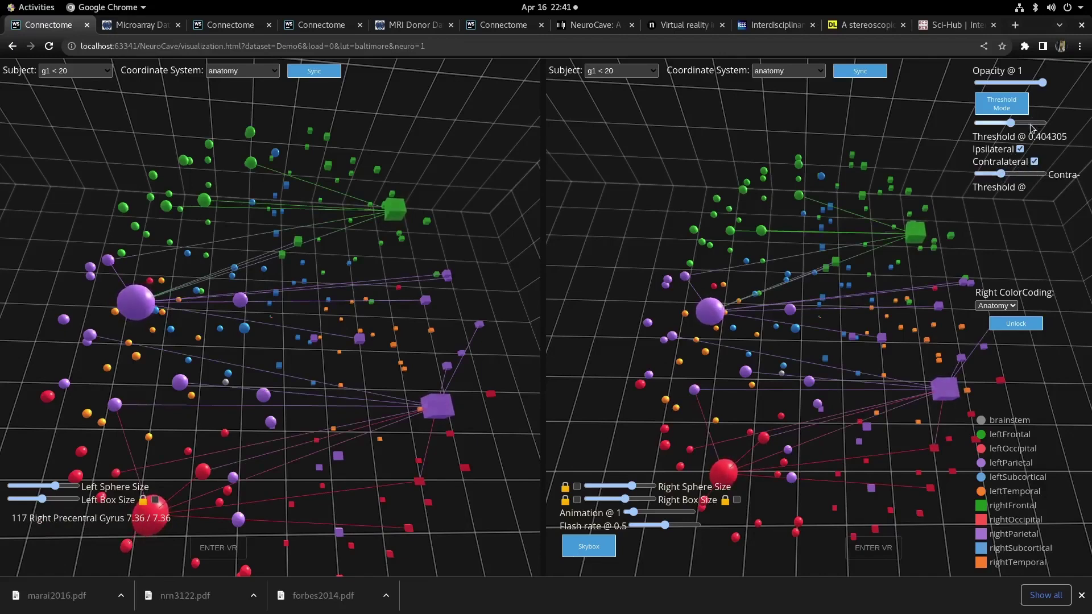
{"action": "left_click", "coordinate": [1004, 123]}
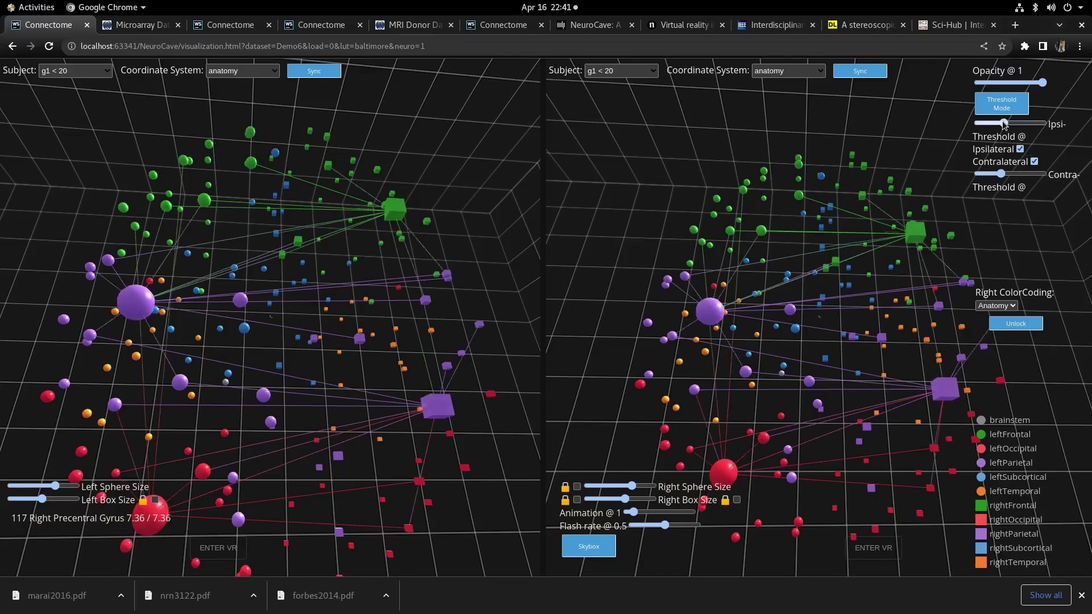
{"action": "left_click", "coordinate": [1019, 108]}
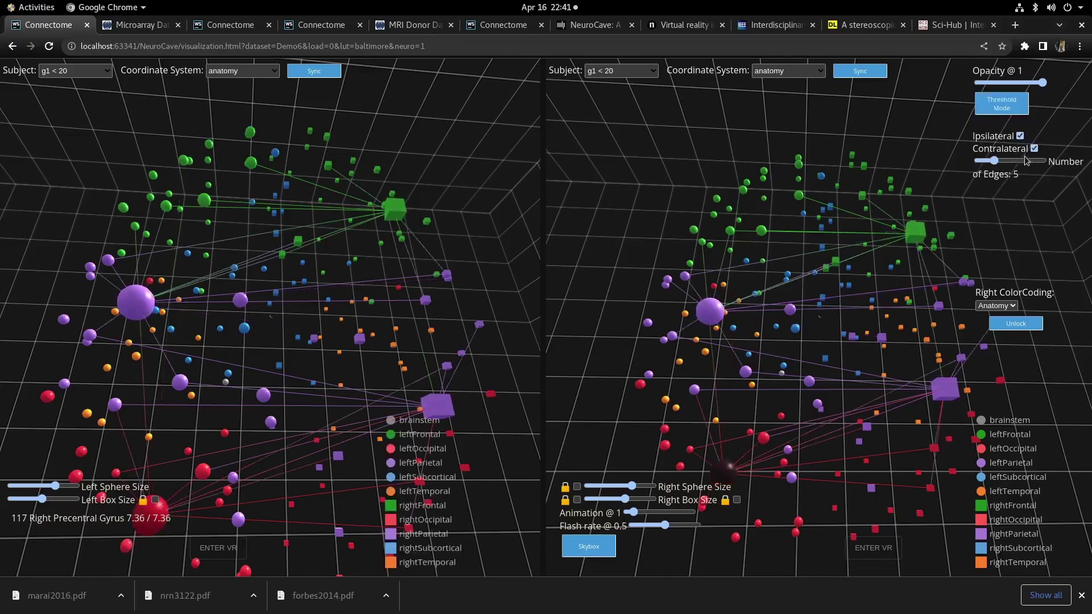
{"action": "left_click", "coordinate": [1023, 161]}
{"action": "left_click_drag", "start_coordinate": [1024, 161], "coordinate": [1013, 161]}
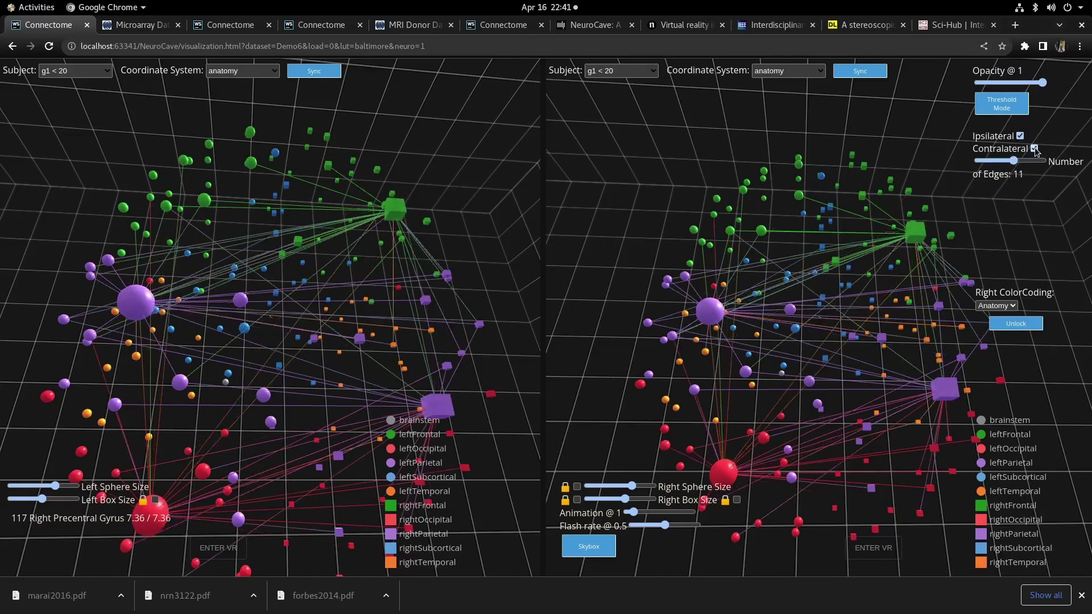
Step: Show 17 ipsilateral and contralateral edges per region and unlock the left view's colour coding
{"action": "left_click", "coordinate": [1034, 148]}
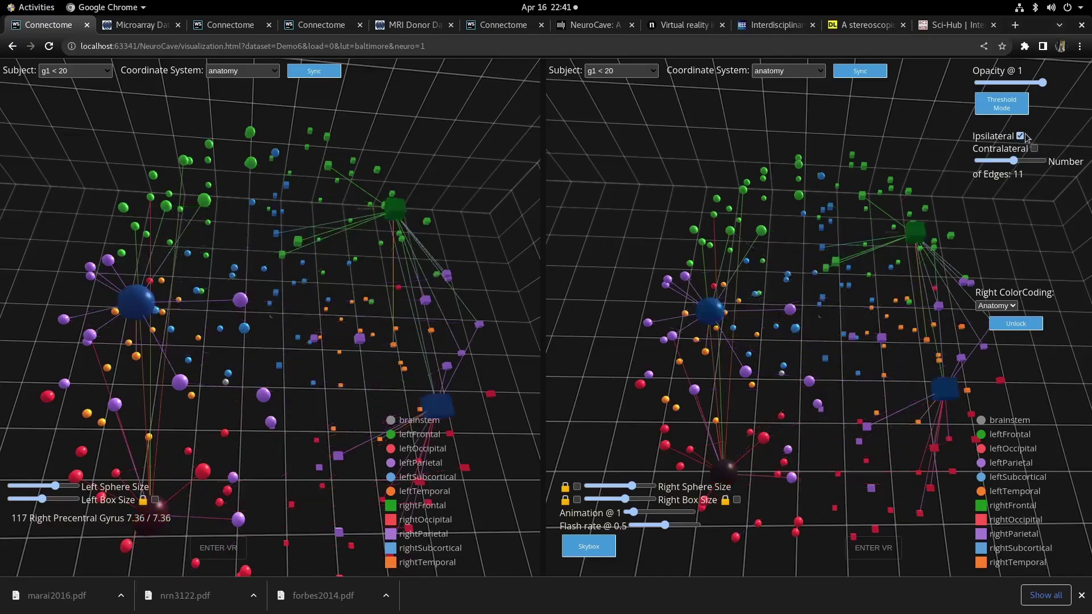
{"action": "left_click", "coordinate": [1021, 137]}
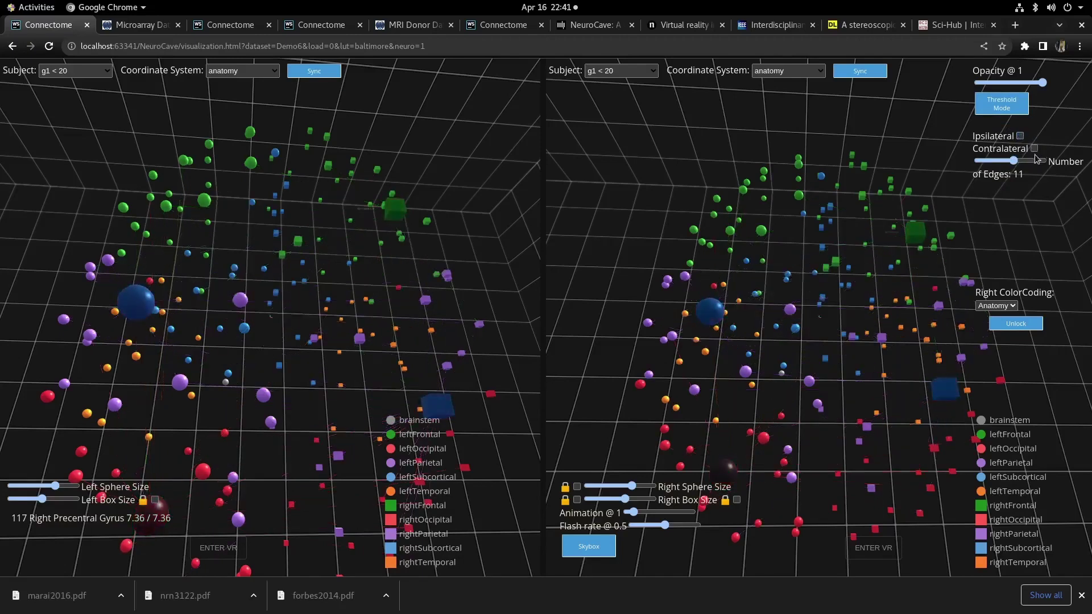
{"action": "left_click", "coordinate": [1034, 149]}
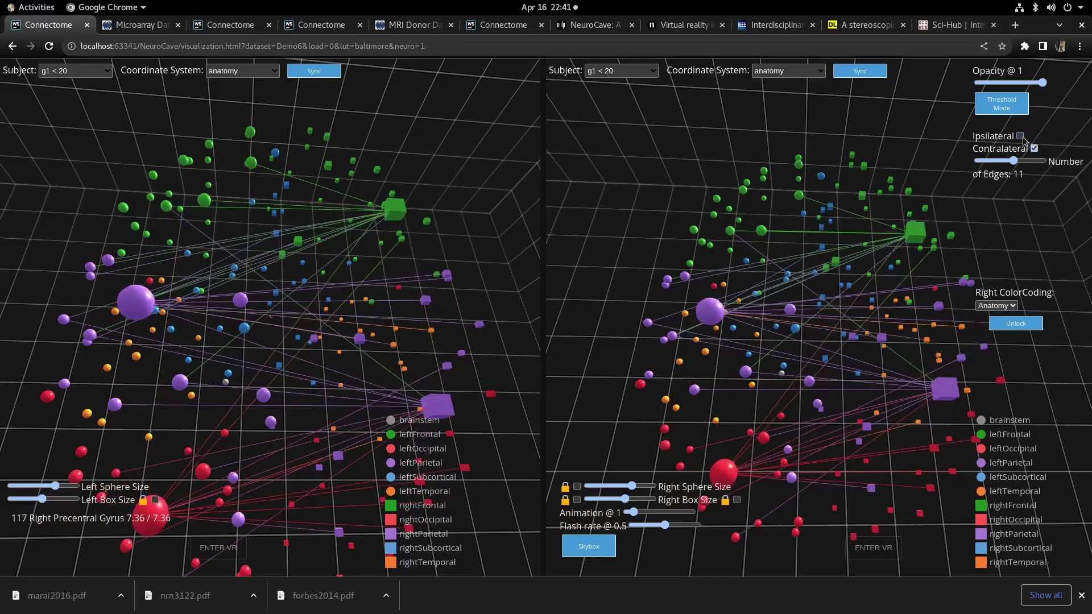
{"action": "left_click", "coordinate": [1020, 137]}
{"action": "left_click", "coordinate": [1032, 161]}
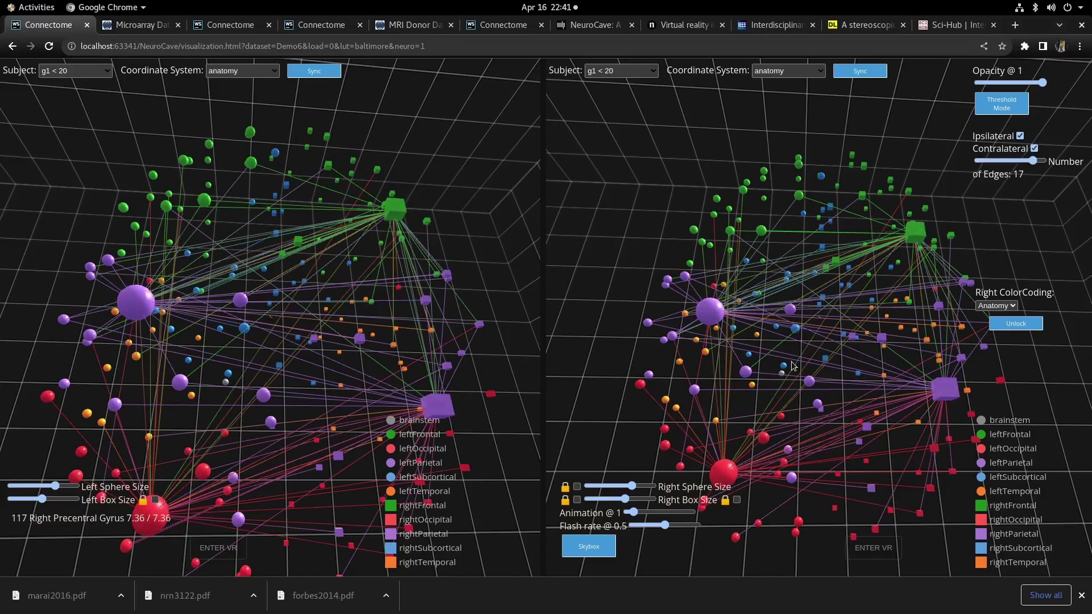
{"action": "left_click", "coordinate": [1016, 325]}
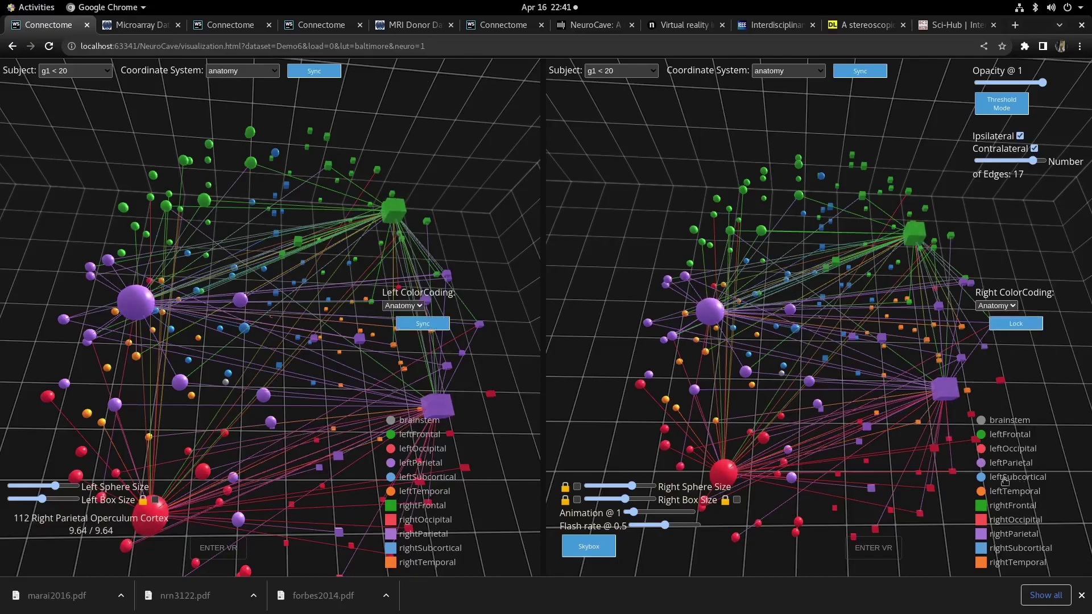
Step: Colour the left view by Q modules and switch its layout to isomap_theta
{"action": "left_click", "coordinate": [396, 308]}
{"action": "left_click", "coordinate": [385, 317]}
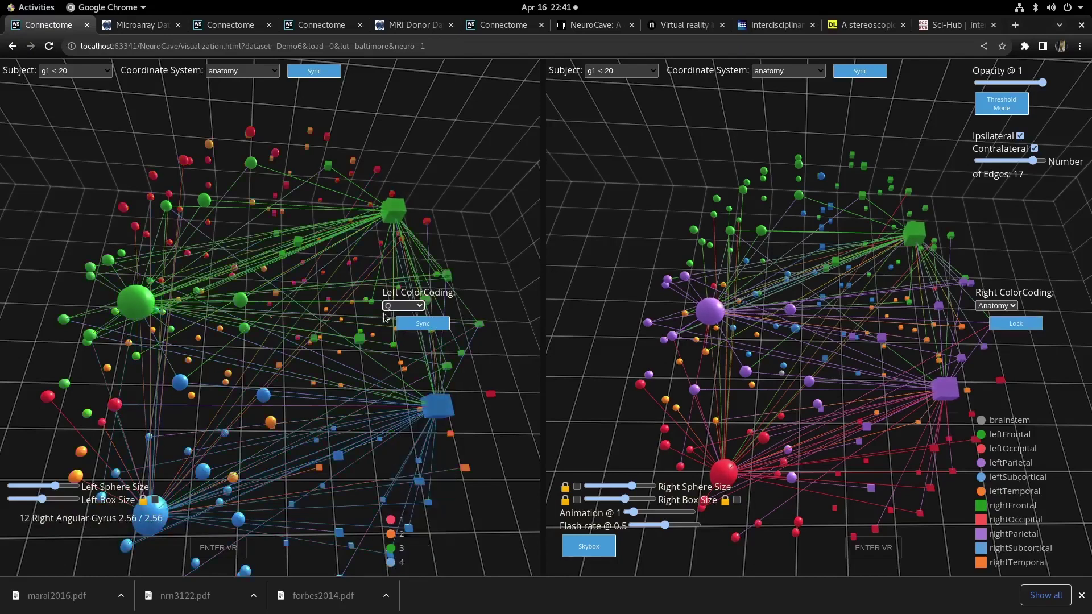
{"action": "left_click", "coordinate": [228, 75]}
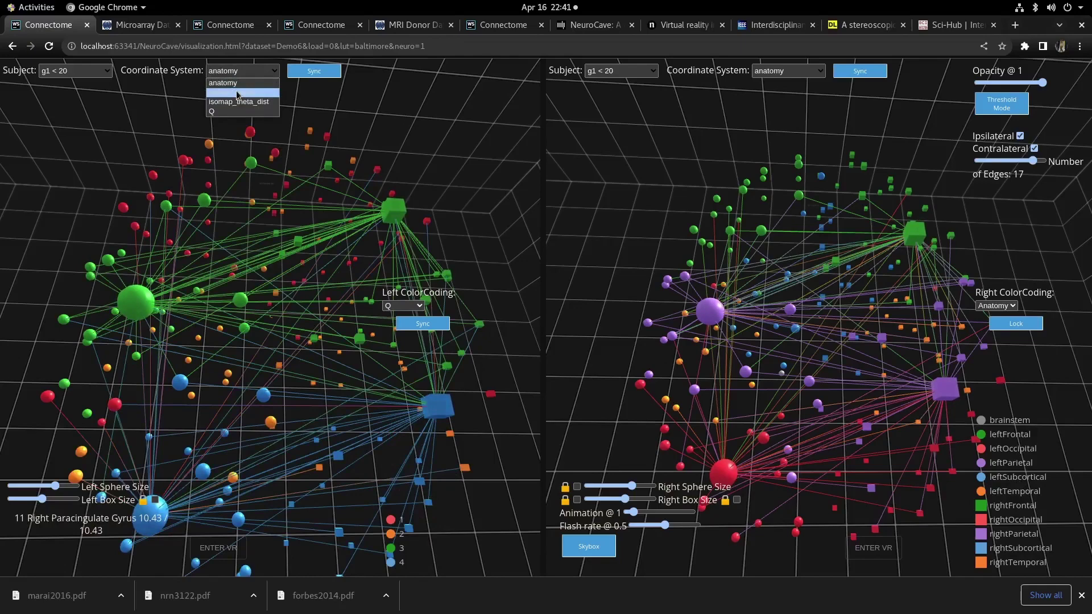
{"action": "left_click", "coordinate": [237, 93]}
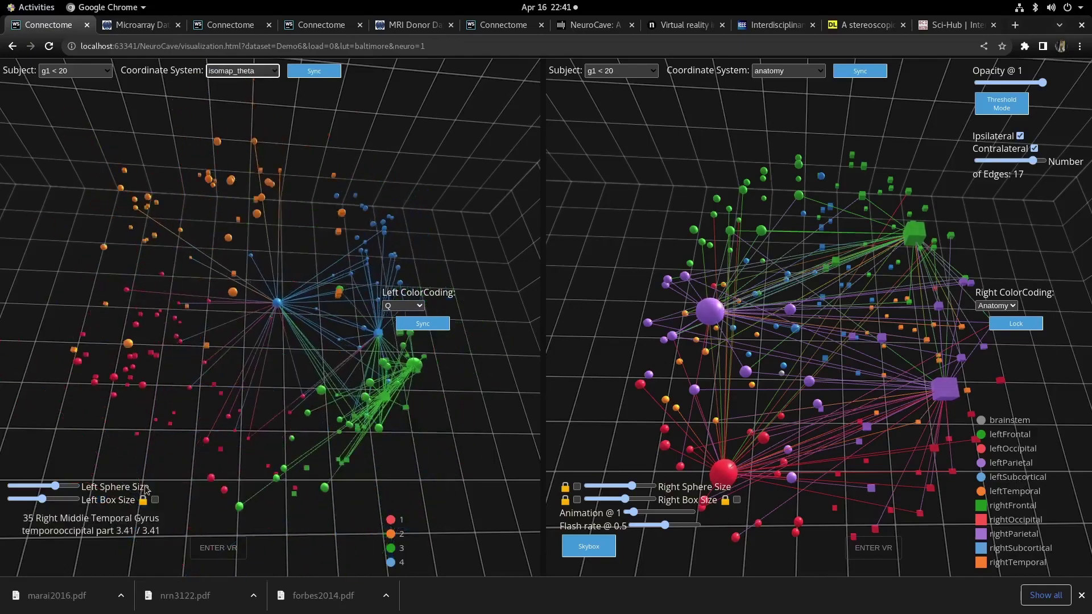
Step: Rotate the left isomap graph and the right brain view to inspect the clusters
{"action": "left_click_drag", "start_coordinate": [144, 486], "coordinate": [165, 419]}
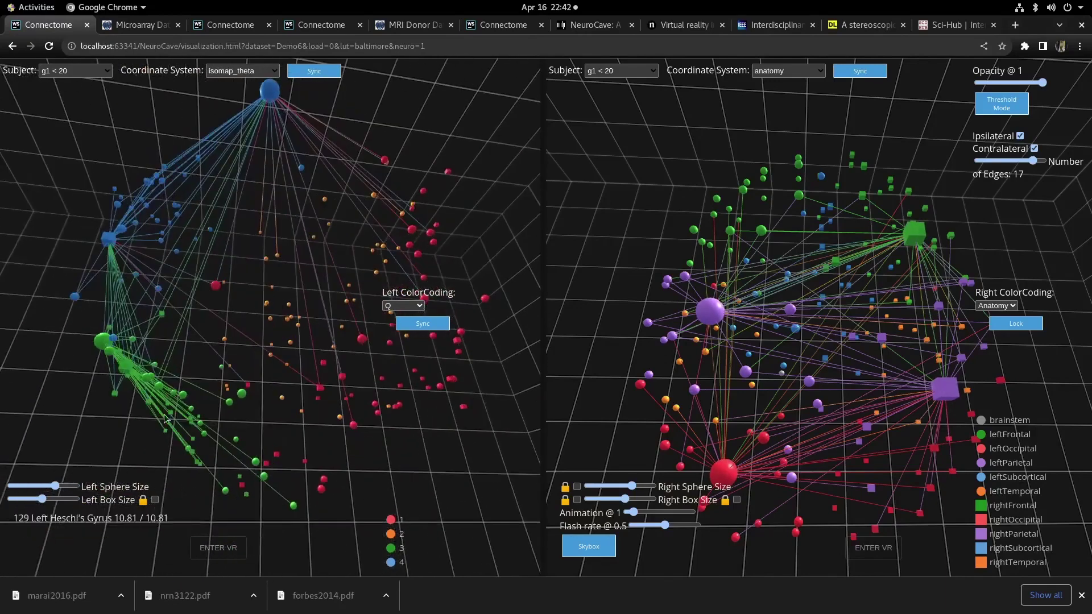
{"action": "left_click_drag", "start_coordinate": [227, 363], "coordinate": [132, 557]}
{"action": "scroll", "coordinate": [703, 283], "scroll_direction": "down", "scroll_amount": 3}
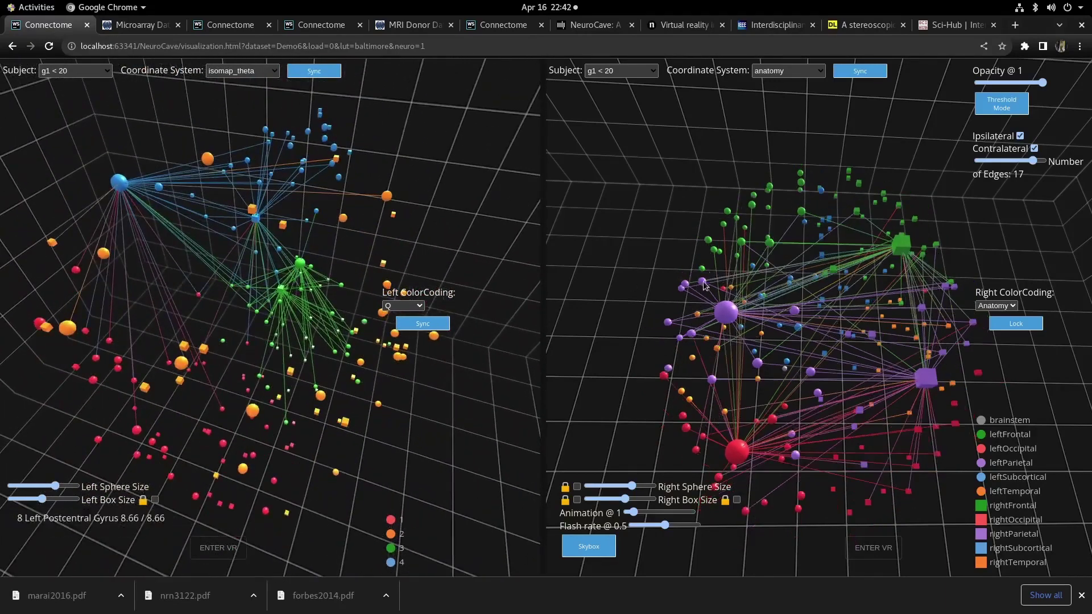
{"action": "left_click_drag", "start_coordinate": [642, 382], "coordinate": [607, 371]}
{"action": "left_click_drag", "start_coordinate": [333, 424], "coordinate": [458, 434]}
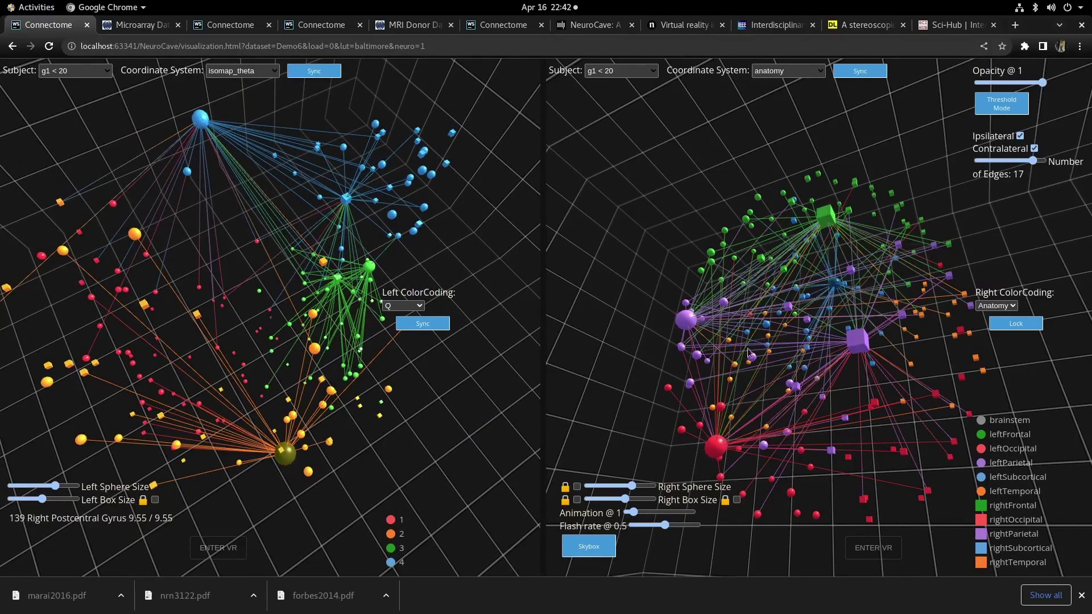
Step: Set Animation to 90 and Flash rate to 0.8, then move to the Microarray Data tab
{"action": "left_click_drag", "start_coordinate": [633, 512], "coordinate": [690, 520]}
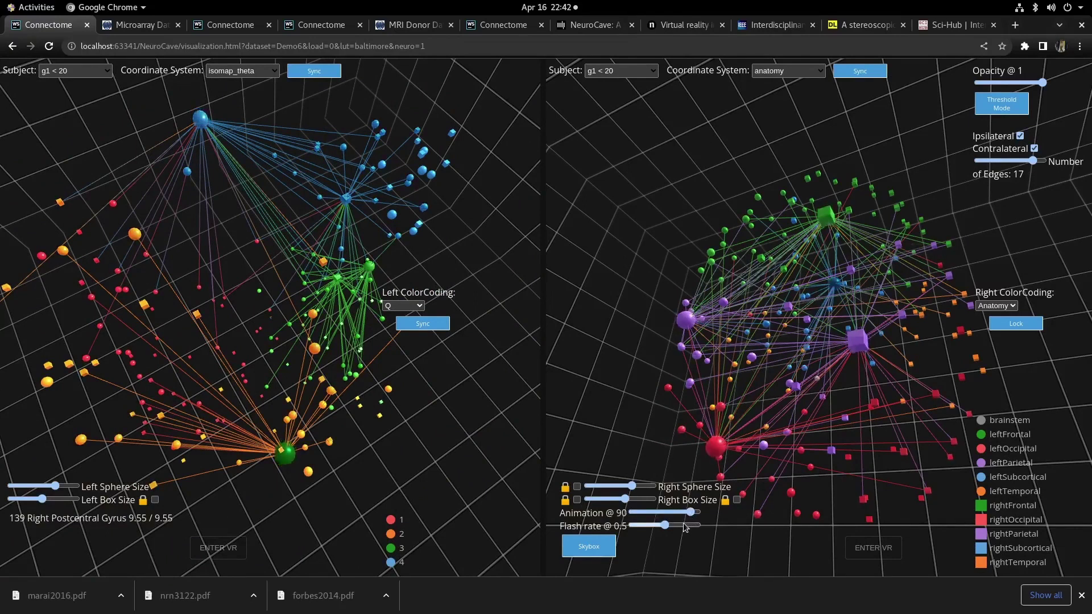
{"action": "left_click", "coordinate": [684, 525]}
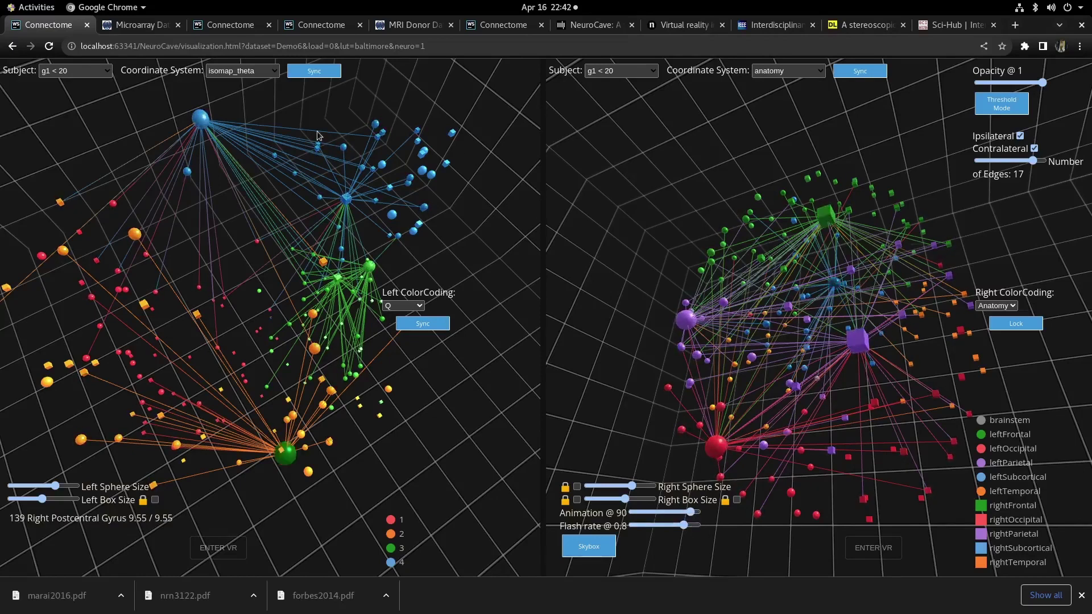
{"action": "key", "text": "ctrl+Tab"}
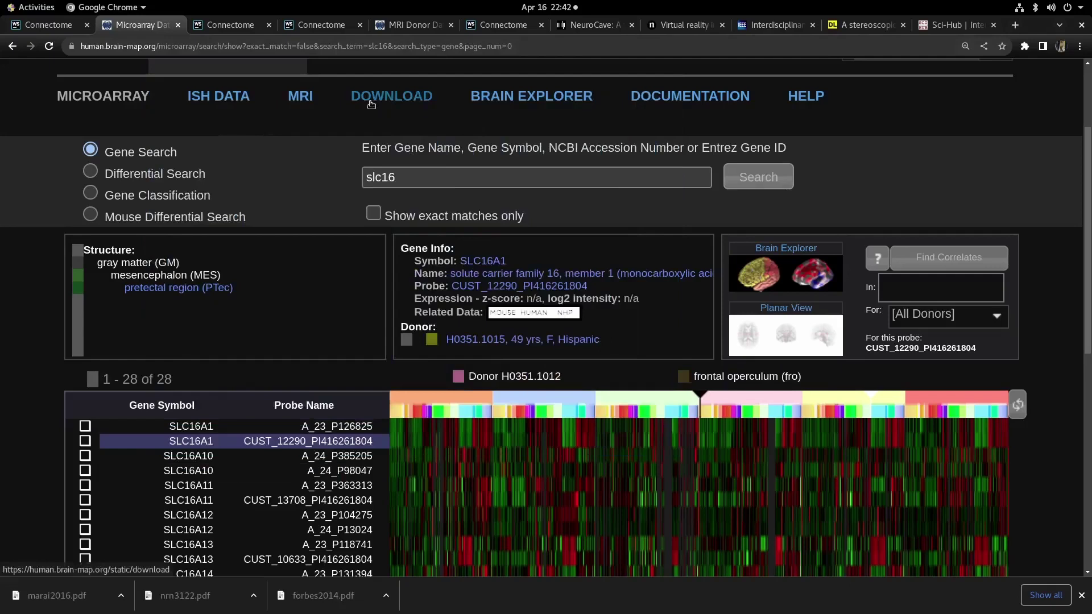
Step: Go to the Allen Brain Atlas MRI donor data page
{"action": "left_click", "coordinate": [371, 103]}
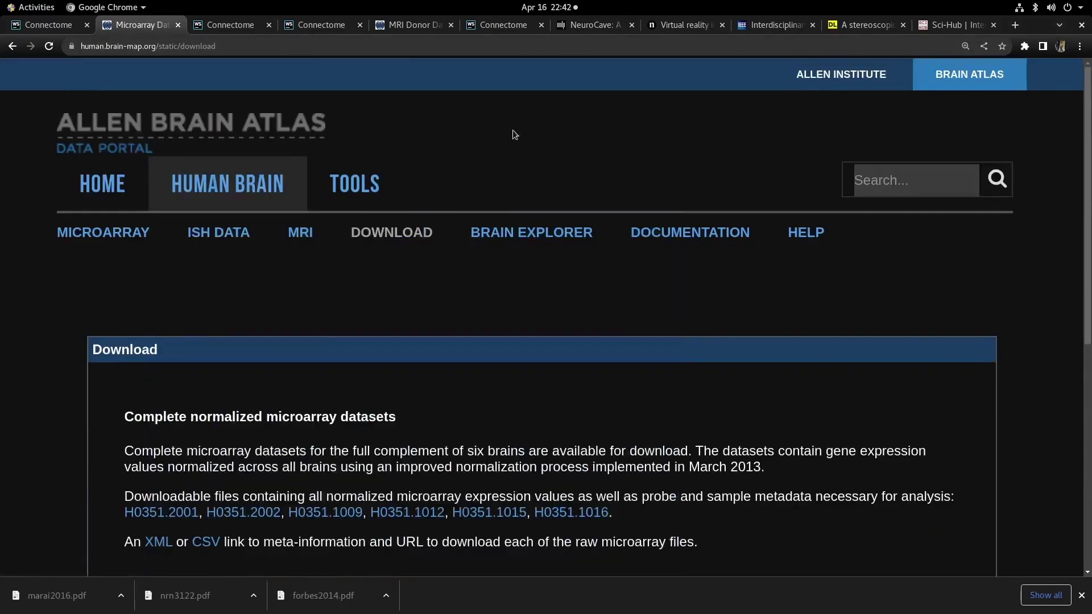
{"action": "left_click", "coordinate": [301, 233]}
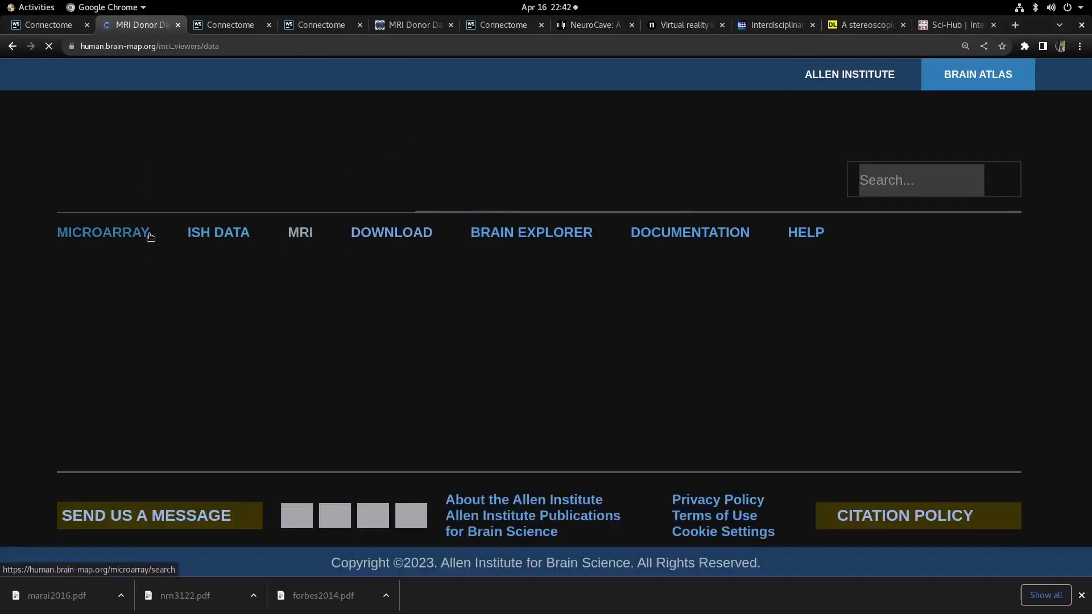
{"action": "scroll", "coordinate": [580, 366], "scroll_direction": "down", "scroll_amount": 5}
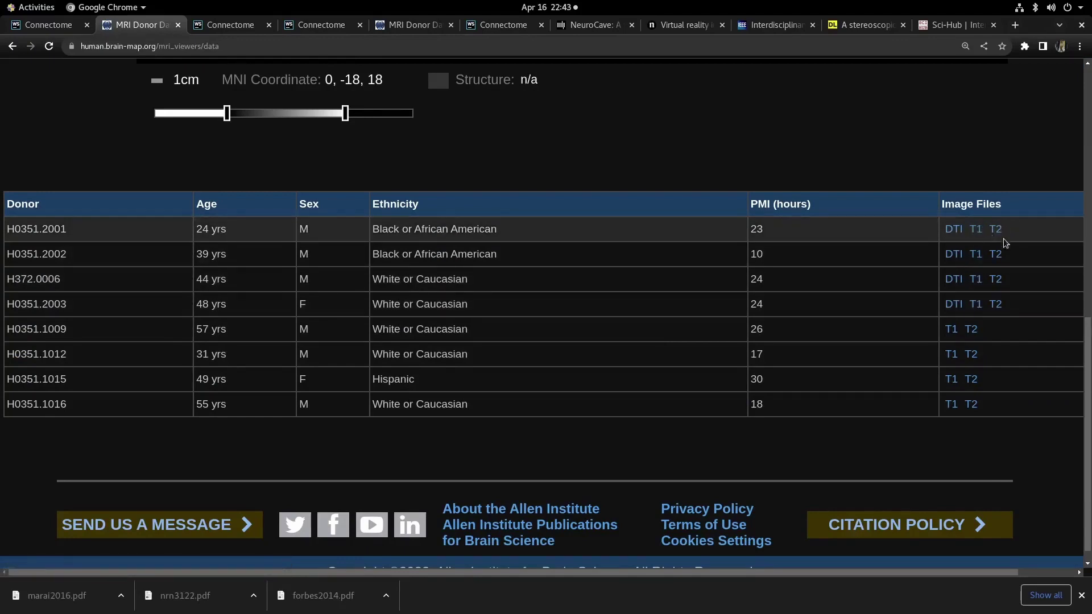
Step: Place the MRI crosshair at -20, -46, 11 using the axial and coronal slices
{"action": "scroll", "coordinate": [540, 254], "scroll_direction": "up", "scroll_amount": 5}
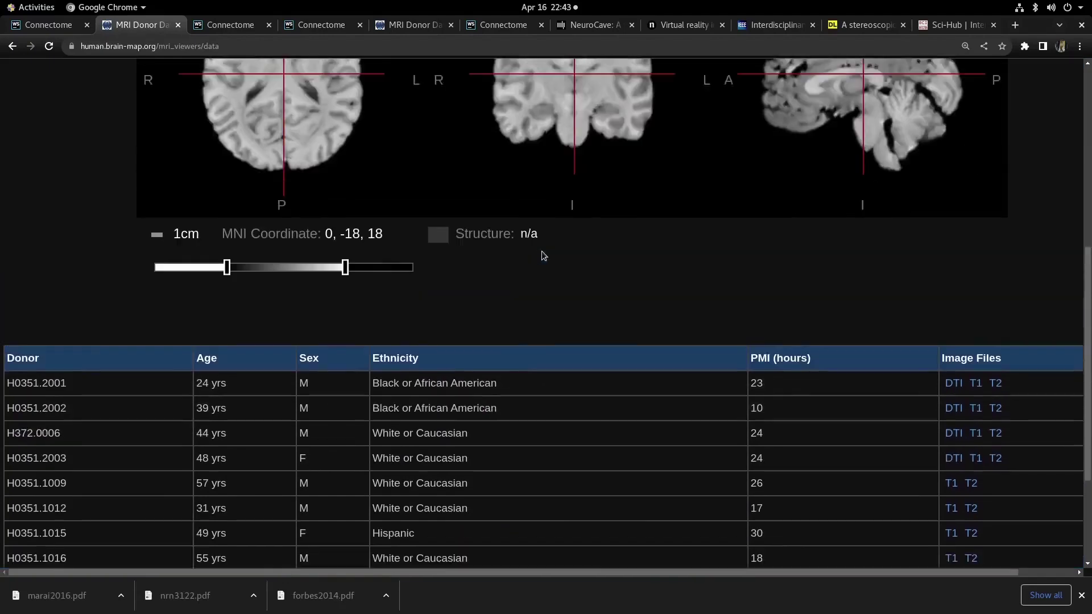
{"action": "scroll", "coordinate": [541, 251], "scroll_direction": "up", "scroll_amount": 3}
{"action": "left_click", "coordinate": [320, 292]}
{"action": "left_click", "coordinate": [597, 268]}
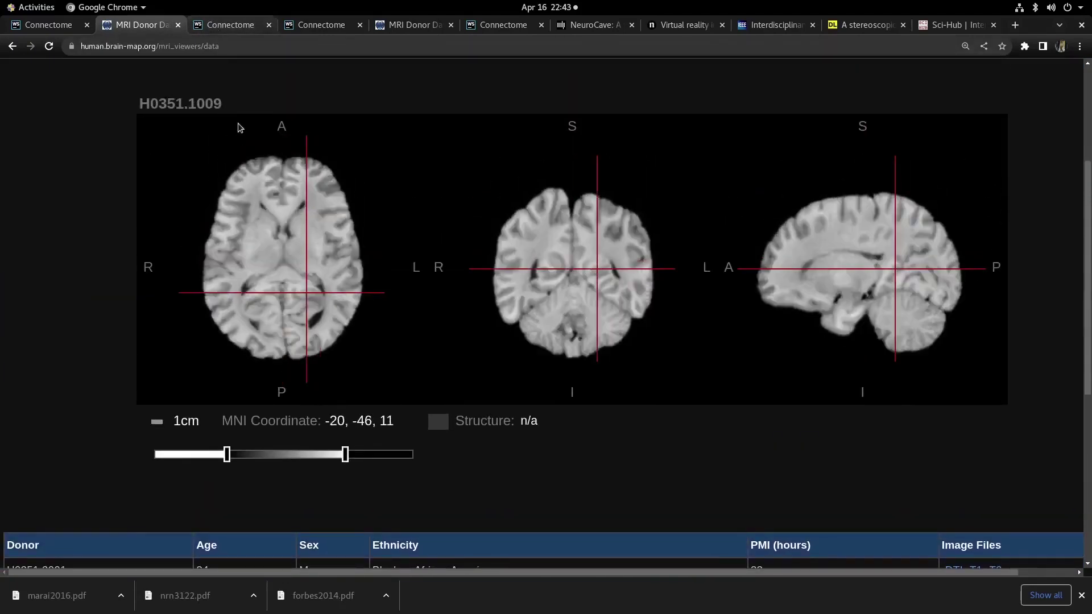
{"action": "scroll", "coordinate": [143, 146], "scroll_direction": "up", "scroll_amount": 1}
{"action": "scroll", "coordinate": [142, 147], "scroll_direction": "up", "scroll_amount": 6}
Step: Open the human MICROARRAY search page and browse its gene category cloud
{"action": "left_click", "coordinate": [99, 238]}
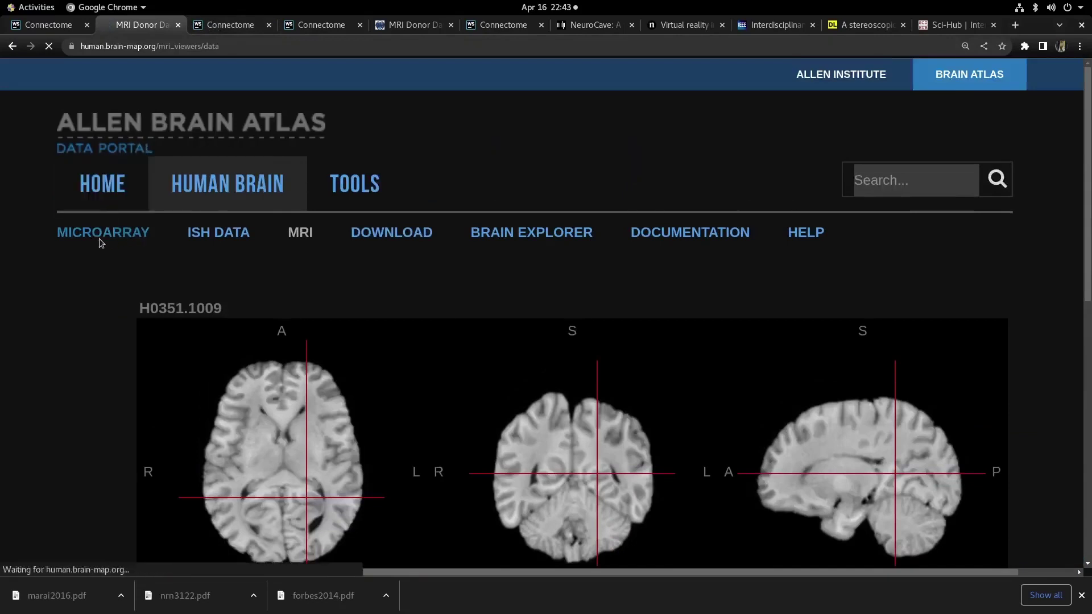
{"action": "scroll", "coordinate": [757, 357], "scroll_direction": "down", "scroll_amount": 6}
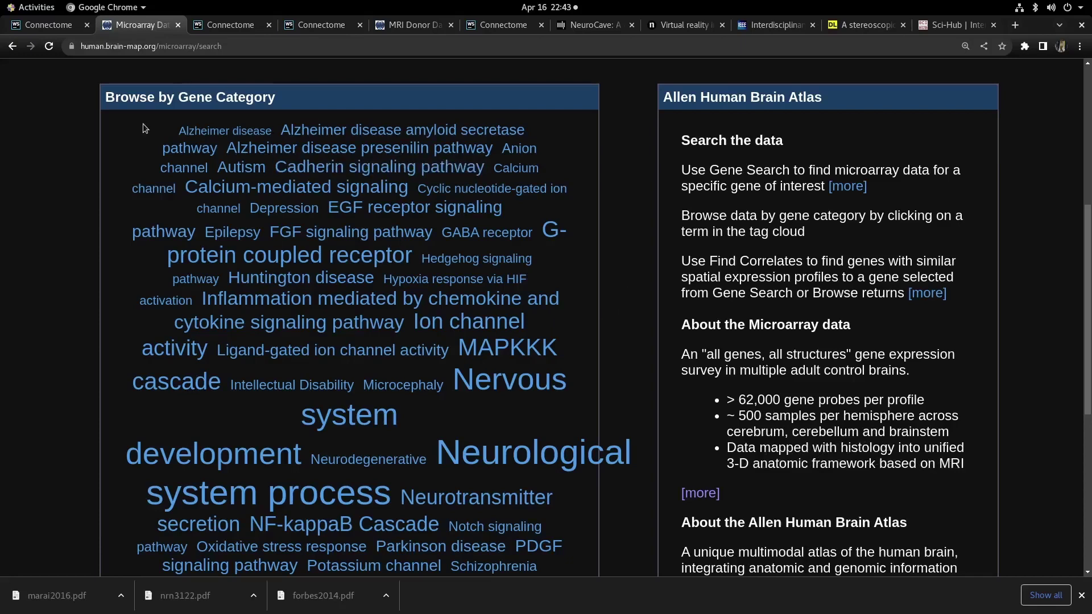
{"action": "scroll", "coordinate": [142, 124], "scroll_direction": "up", "scroll_amount": 1}
Step: Return to the NeuroCave Connectome tab and tilt the left anatomy brain into perspective
{"action": "left_click", "coordinate": [228, 26]}
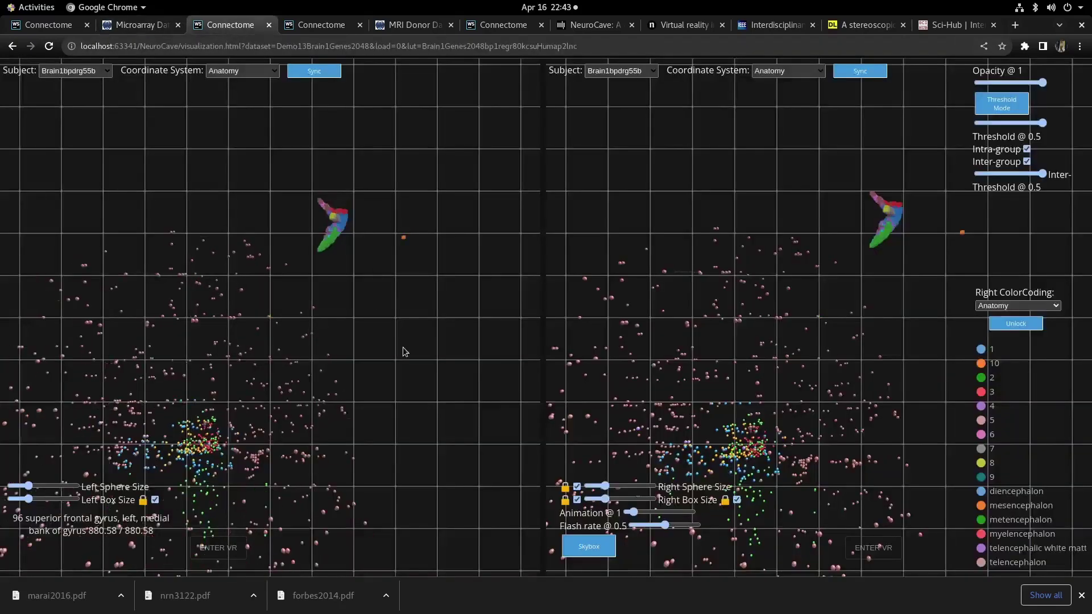
{"action": "left_click_drag", "start_coordinate": [403, 352], "coordinate": [454, 451]}
{"action": "right_click", "coordinate": [403, 496]}
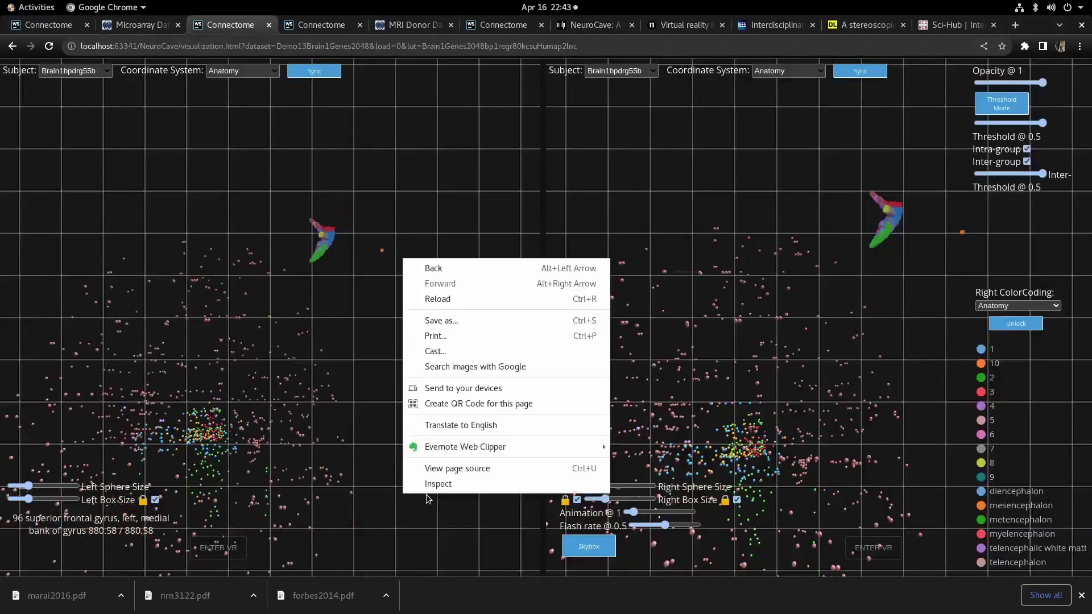
{"action": "left_click", "coordinate": [418, 524]}
{"action": "left_click_drag", "start_coordinate": [377, 398], "coordinate": [494, 421]}
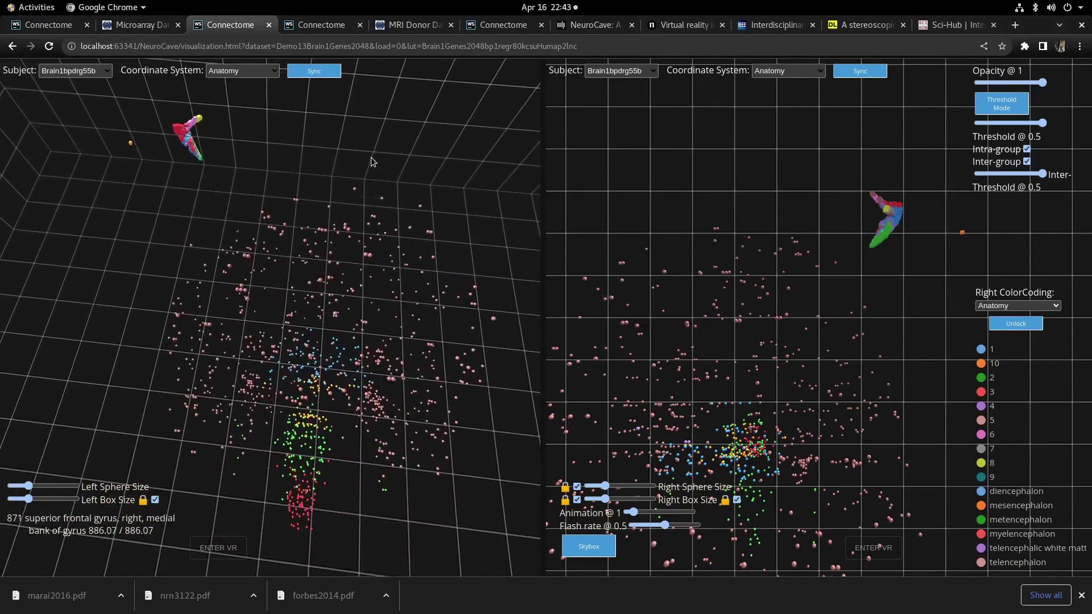
{"action": "left_click_drag", "start_coordinate": [372, 158], "coordinate": [477, 181]}
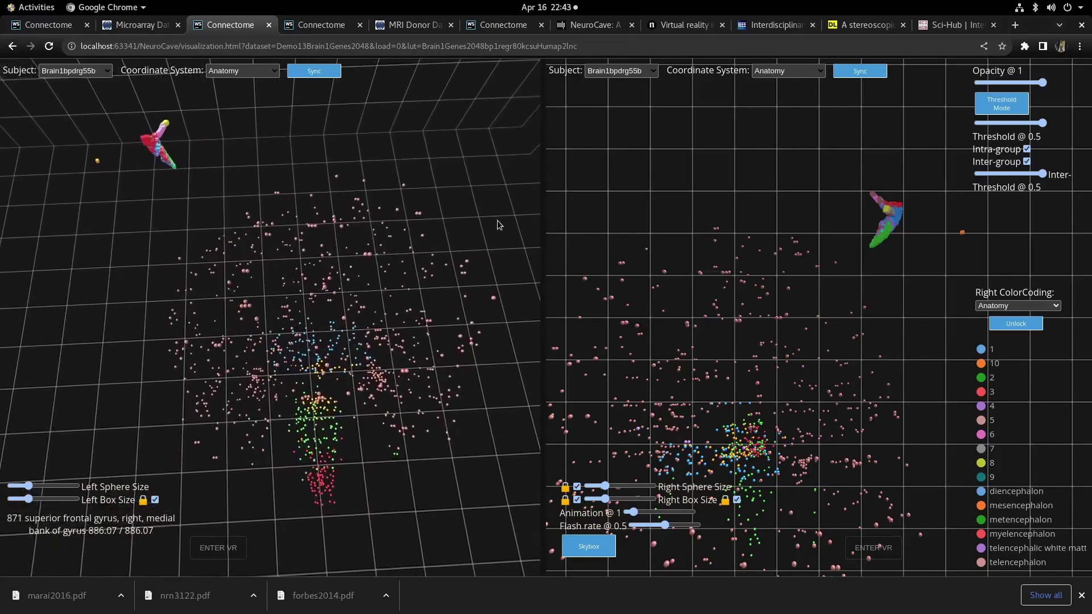
{"action": "left_click_drag", "start_coordinate": [497, 224], "coordinate": [431, 270]}
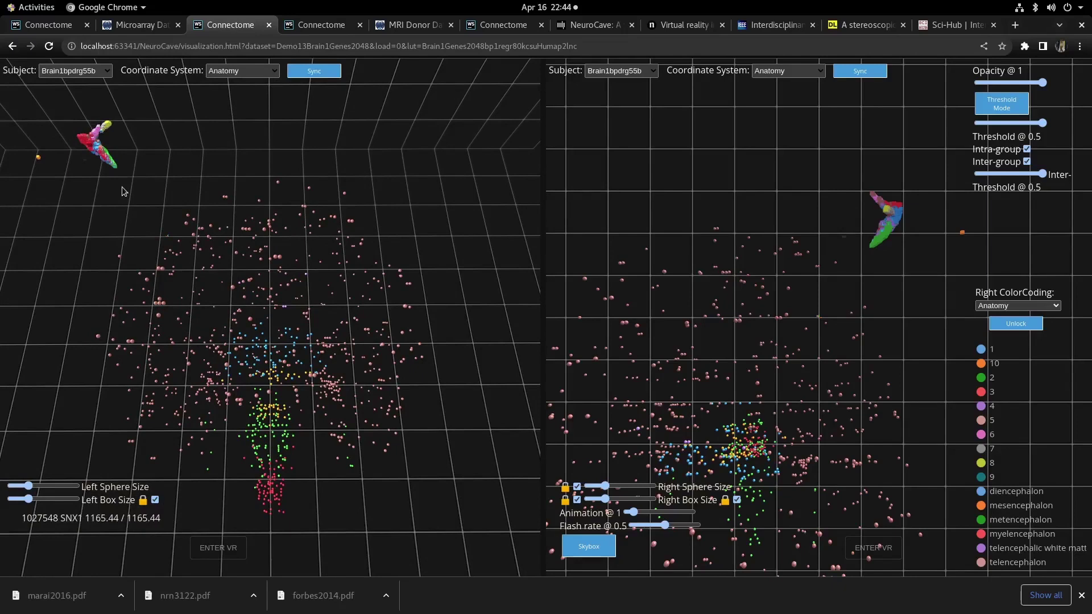
Step: Fine-tune the left view and rotate the right brain into perspective, showing its Coordinate System list
{"action": "mouse_move", "coordinate": [122, 187]}
{"action": "left_mouse_down"}
{"action": "mouse_move", "coordinate": [111, 186]}
{"action": "mouse_move", "coordinate": [113, 197]}
{"action": "mouse_move", "coordinate": [132, 202]}
{"action": "left_mouse_up"}
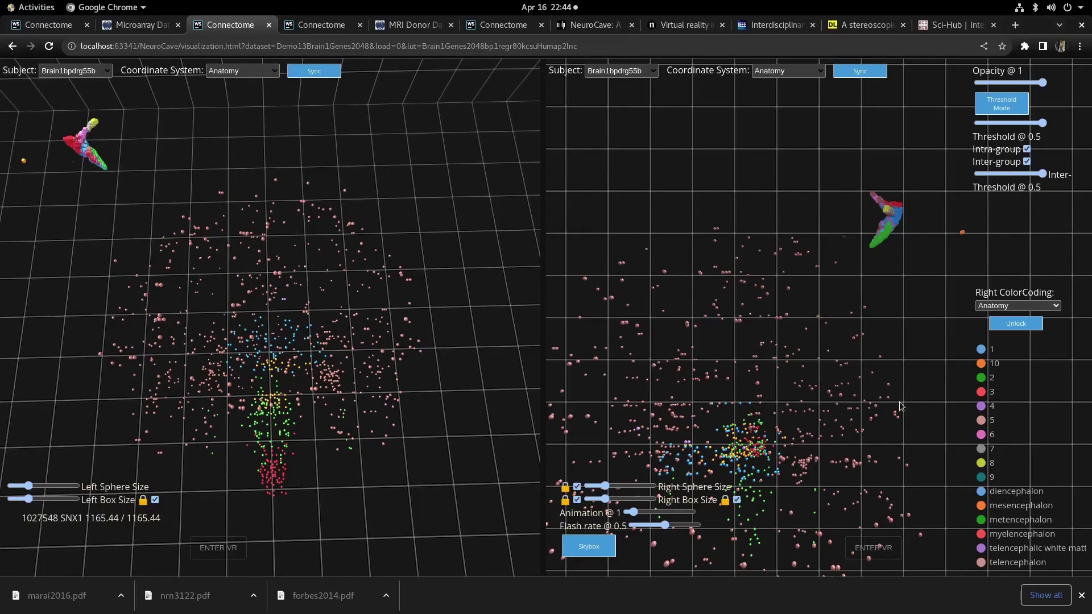
{"action": "left_click_drag", "start_coordinate": [945, 387], "coordinate": [765, 428]}
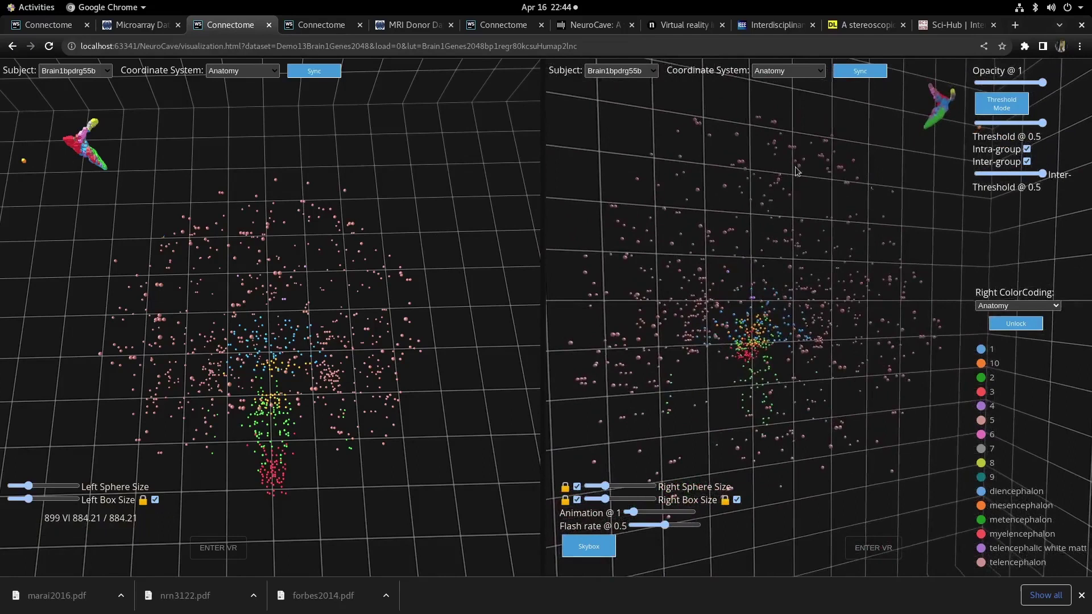
{"action": "left_click", "coordinate": [810, 73]}
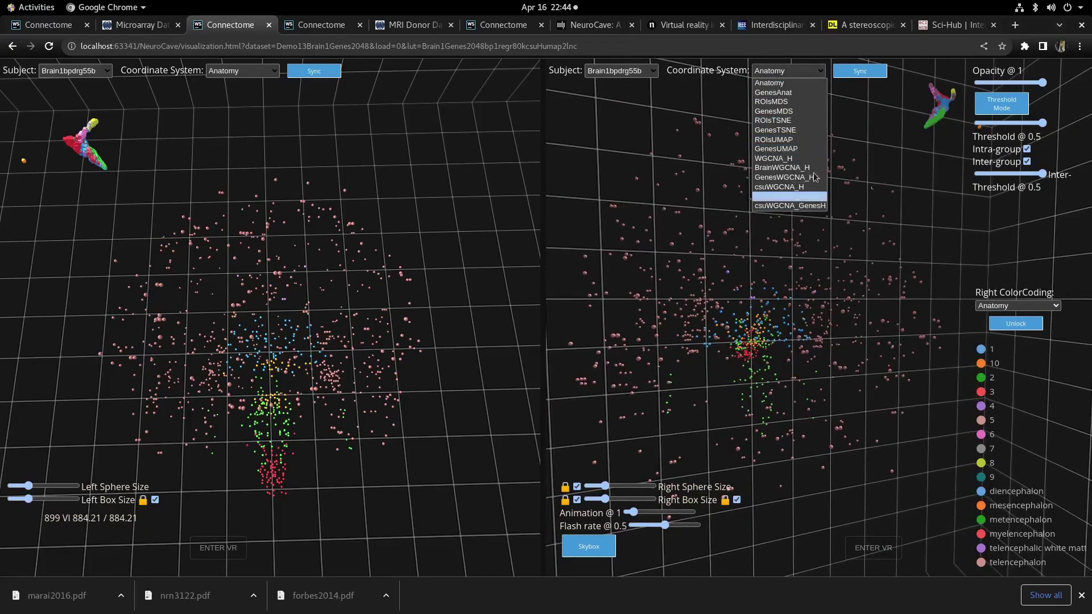
Step: Switch the right view's coordinate system to GenesUMAP and take a first look at the points
{"action": "left_click", "coordinate": [769, 151]}
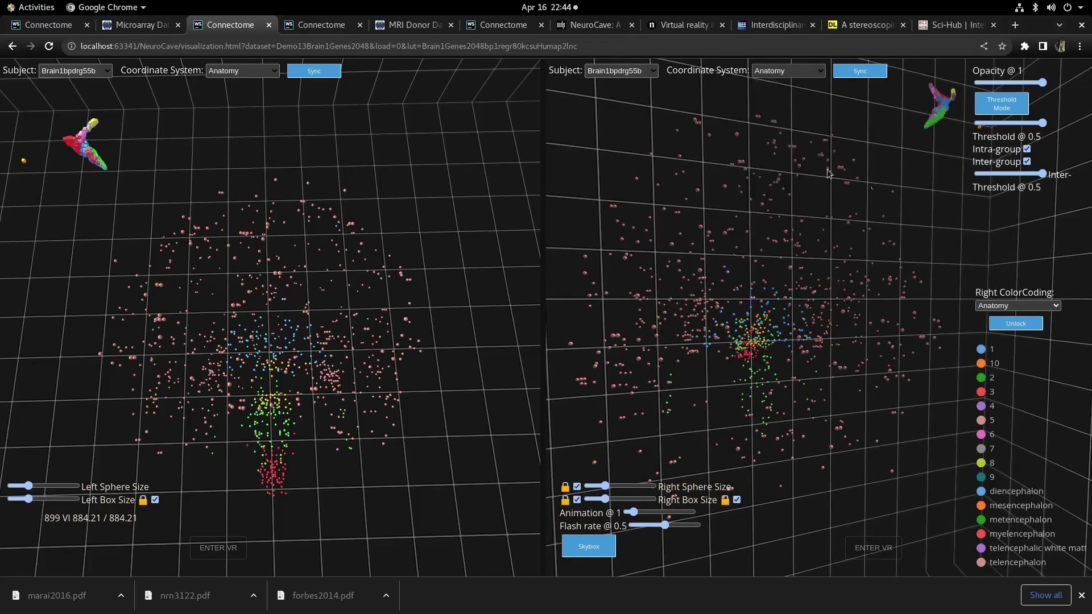
{"action": "key", "text": "Down"}
{"action": "left_click_drag", "start_coordinate": [817, 380], "coordinate": [860, 446]}
{"action": "scroll", "coordinate": [862, 397], "scroll_direction": "up", "scroll_amount": 3}
{"action": "scroll", "coordinate": [861, 394], "scroll_direction": "up", "scroll_amount": 2}
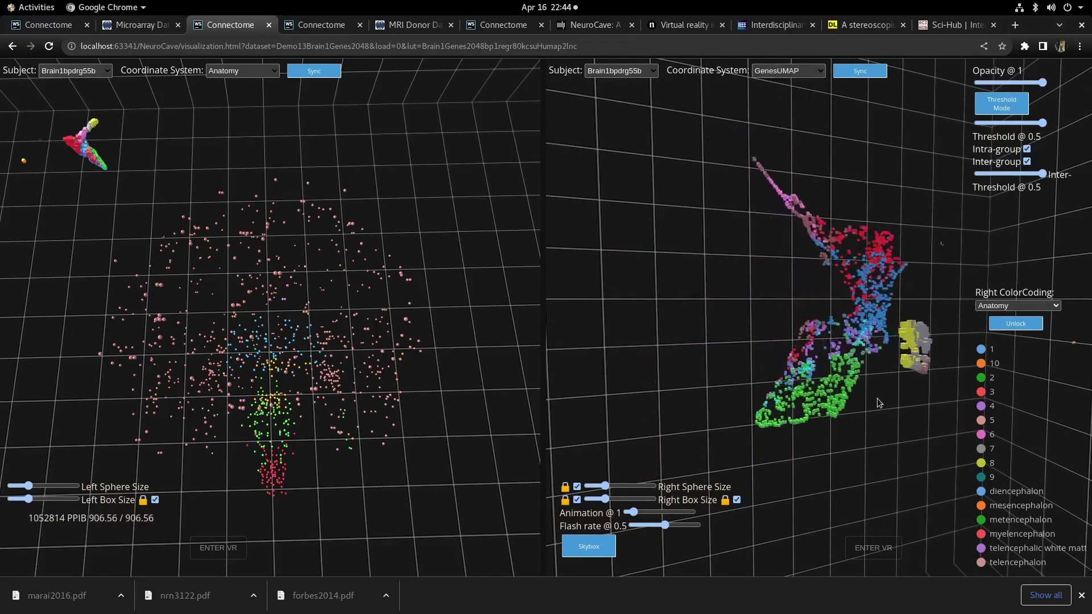
{"action": "scroll", "coordinate": [876, 399], "scroll_direction": "down", "scroll_amount": 5}
Step: Orbit the right view's UMAP clusters into a diagonal perspective
{"action": "left_click_drag", "start_coordinate": [779, 460], "coordinate": [872, 468]}
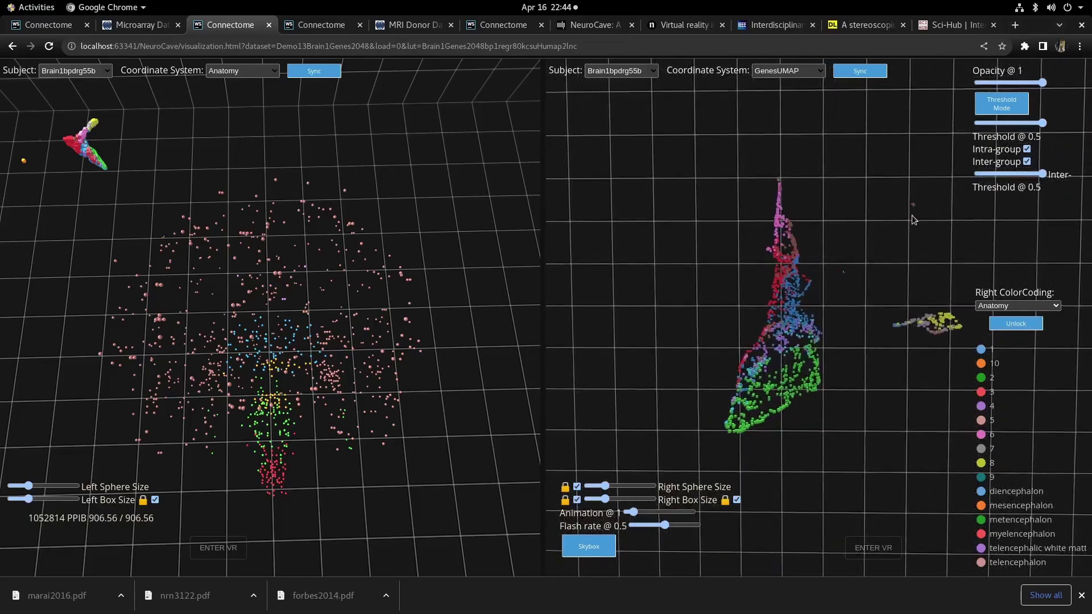
{"action": "left_click_drag", "start_coordinate": [913, 219], "coordinate": [731, 279]}
{"action": "scroll", "coordinate": [732, 265], "scroll_direction": "down", "scroll_amount": 4}
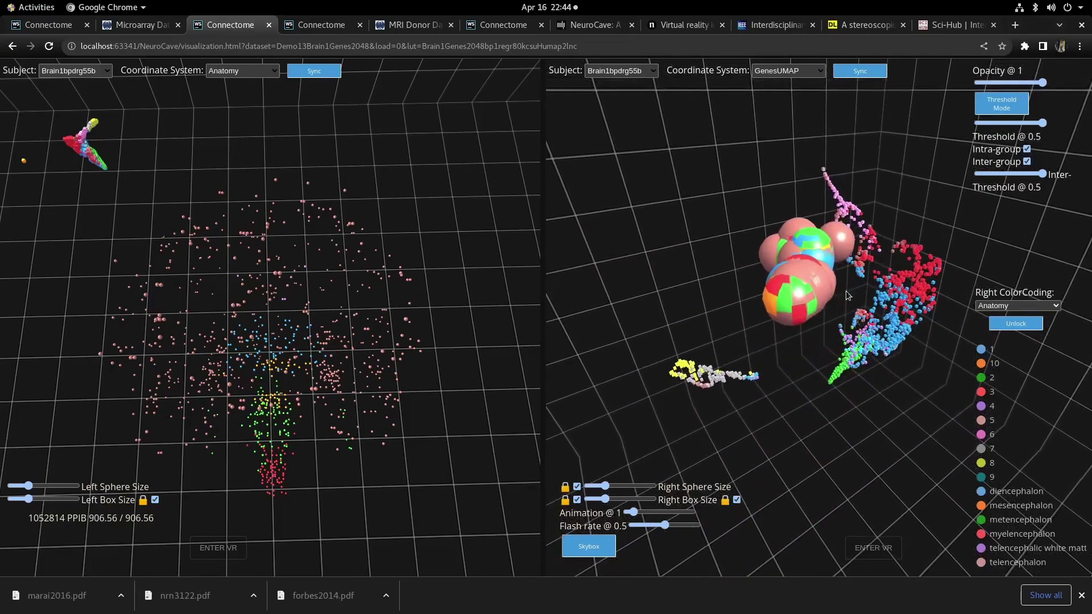
{"action": "left_click_drag", "start_coordinate": [797, 382], "coordinate": [817, 367]}
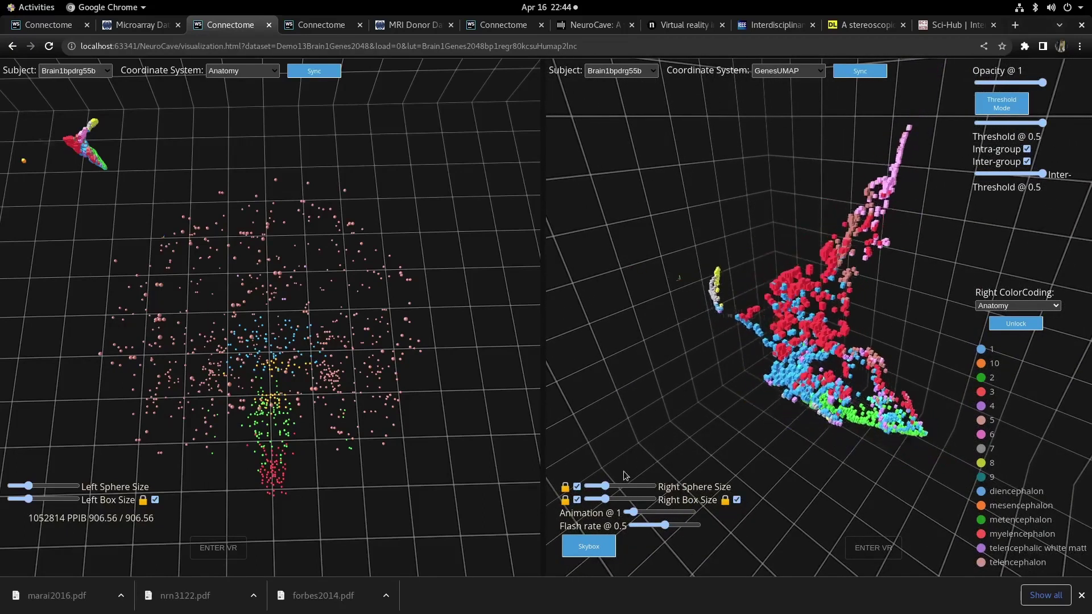
Step: Unlink the right sizes from the left and trial the left sphere size
{"action": "left_click", "coordinate": [577, 500]}
{"action": "left_click", "coordinate": [739, 499]}
{"action": "mouse_move", "coordinate": [29, 486]}
{"action": "left_mouse_down"}
{"action": "mouse_move", "coordinate": [50, 486]}
{"action": "mouse_move", "coordinate": [37, 486]}
{"action": "left_mouse_up"}
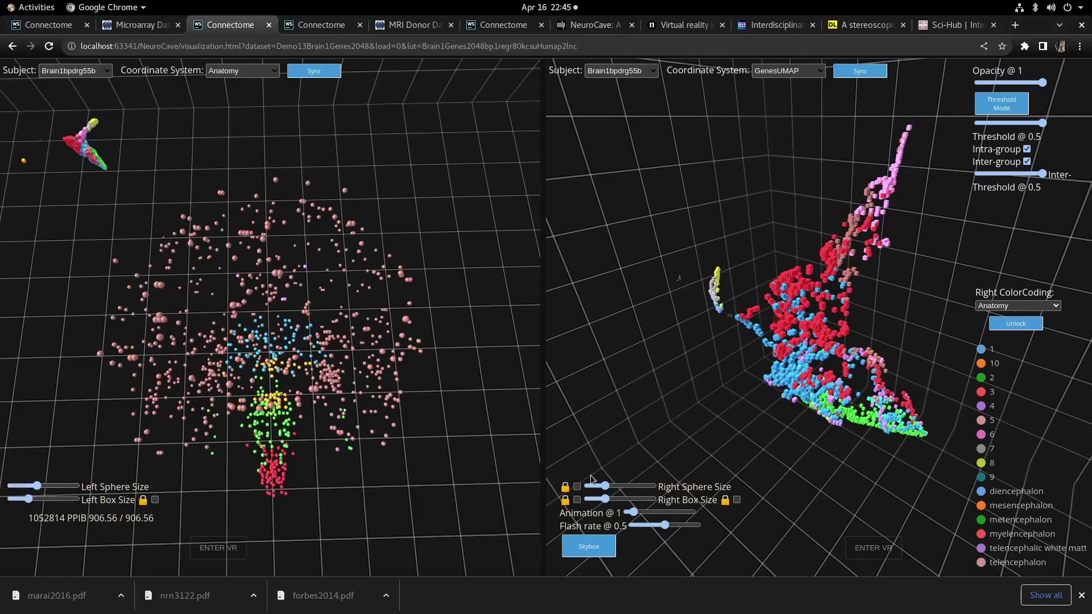
{"action": "left_click_drag", "start_coordinate": [37, 487], "coordinate": [25, 486]}
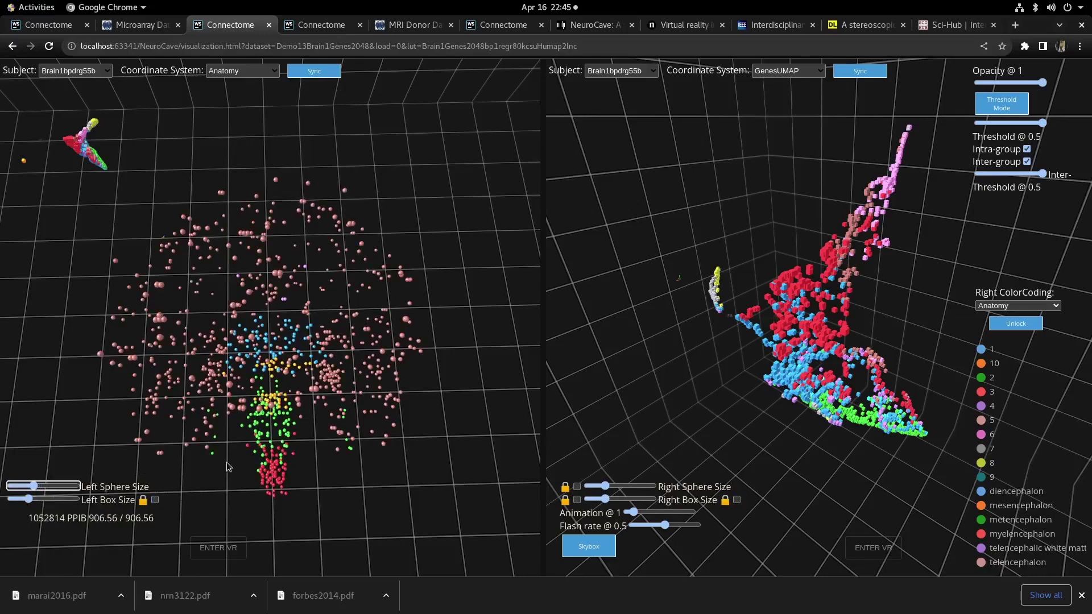
Step: Shrink the right view's spheres slightly and its boxes to a smaller size
{"action": "left_click_drag", "start_coordinate": [604, 486], "coordinate": [596, 487]}
{"action": "left_click", "coordinate": [594, 499]}
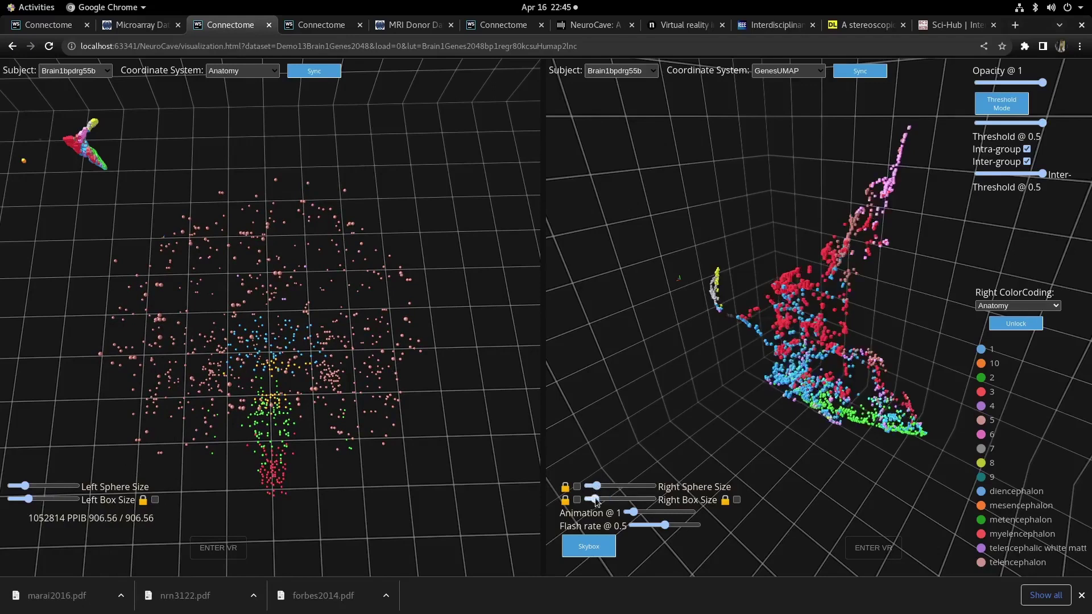
{"action": "left_click", "coordinate": [608, 498]}
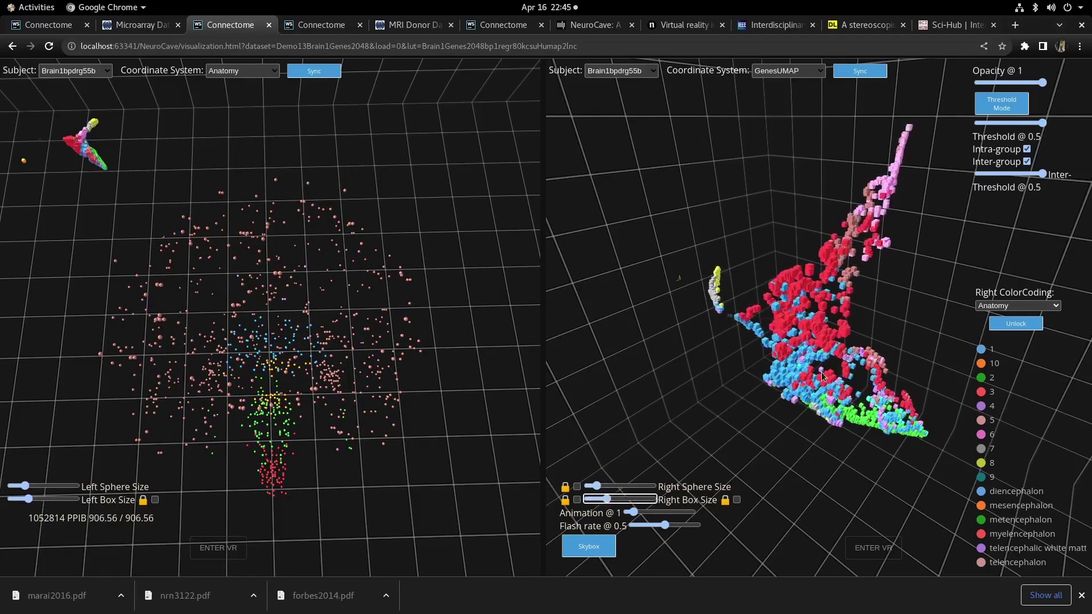
{"action": "left_click_drag", "start_coordinate": [608, 498], "coordinate": [596, 499]}
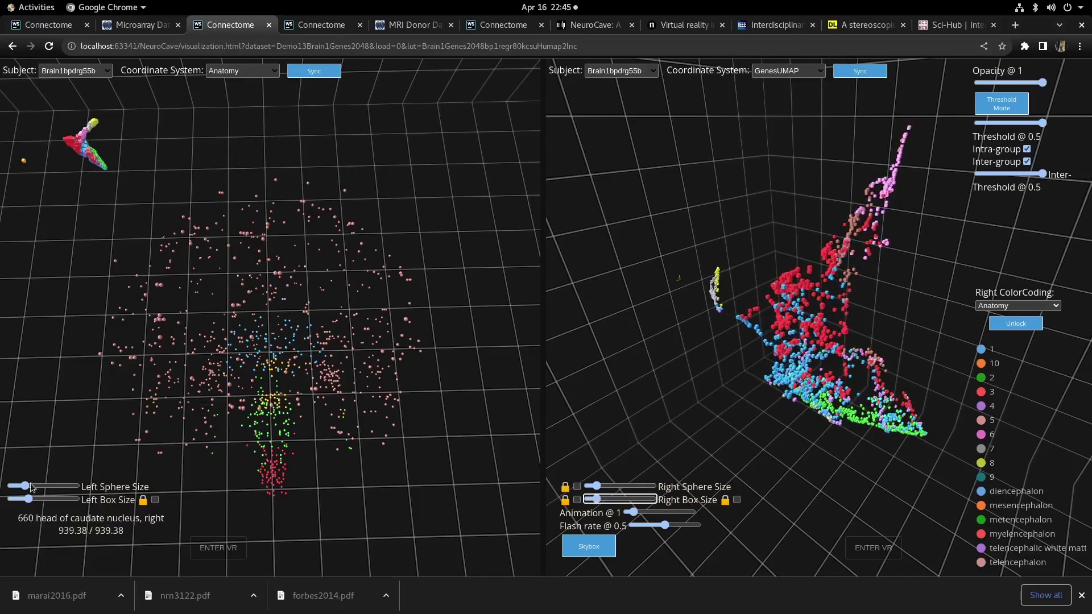
Step: Enlarge the left view's spheres to a fine-tuned size, then rotate the right UMAP cloud
{"action": "left_click_drag", "start_coordinate": [33, 487], "coordinate": [37, 487]}
{"action": "key", "text": "Right"}
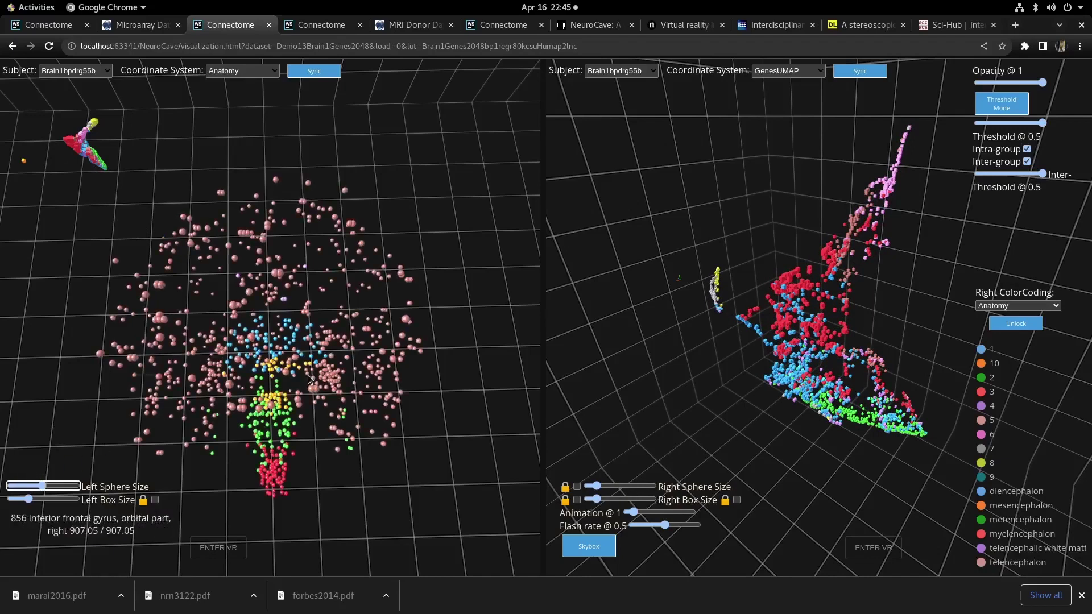
{"action": "key", "text": "Left"}
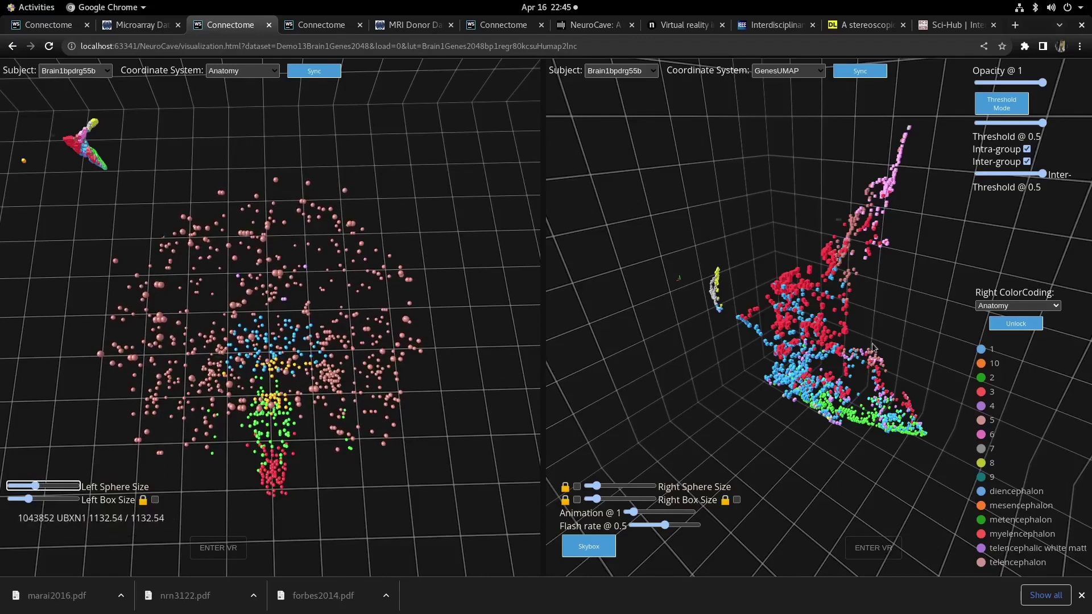
{"action": "left_click_drag", "start_coordinate": [872, 348], "coordinate": [759, 360]}
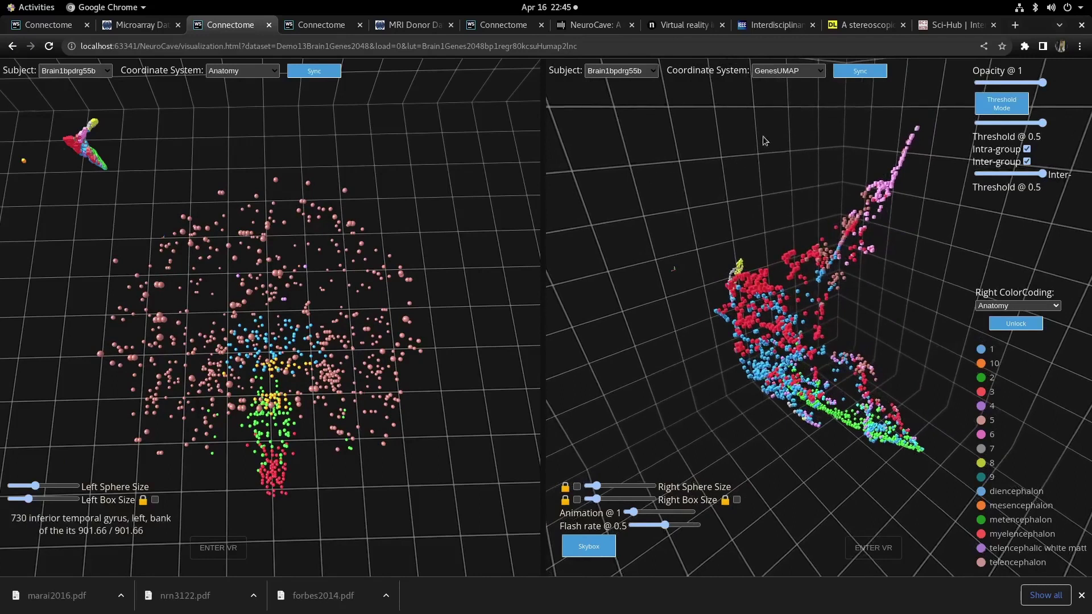
Step: Focus NeuroCave's node search field and switch to the Allen Human Brain Atlas microarray tab
{"action": "right_click", "coordinate": [767, 113]}
{"action": "left_click", "coordinate": [720, 136]}
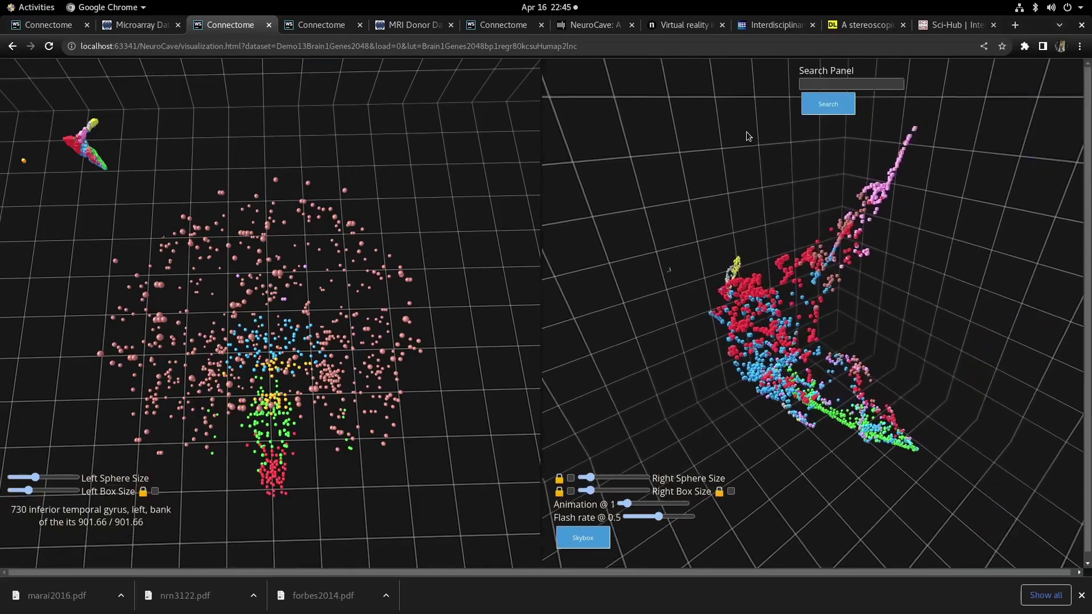
{"action": "left_click", "coordinate": [819, 83]}
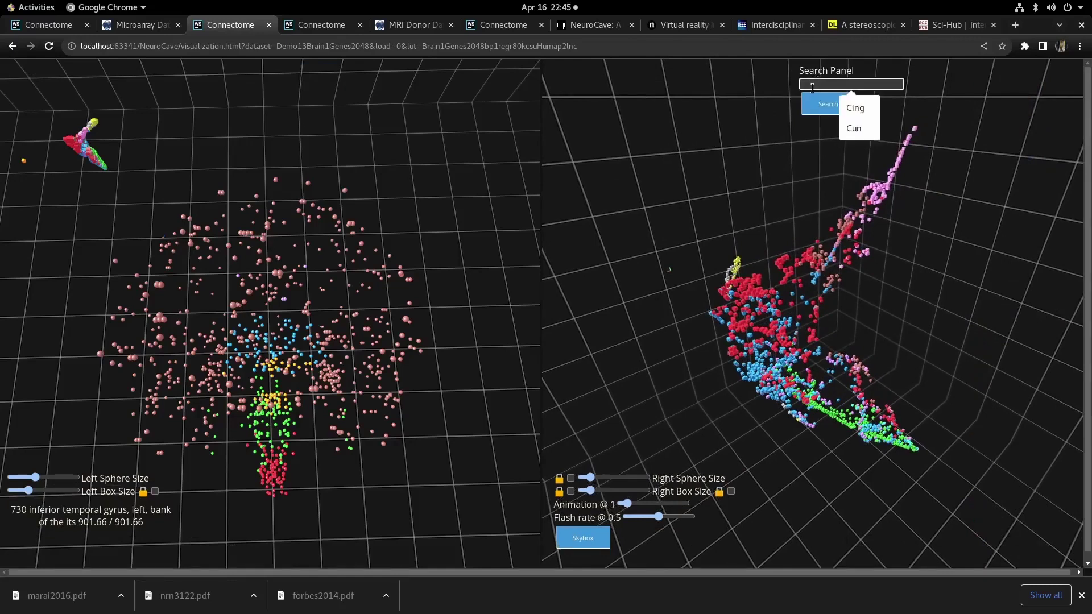
{"action": "type", "text": "SLC"}
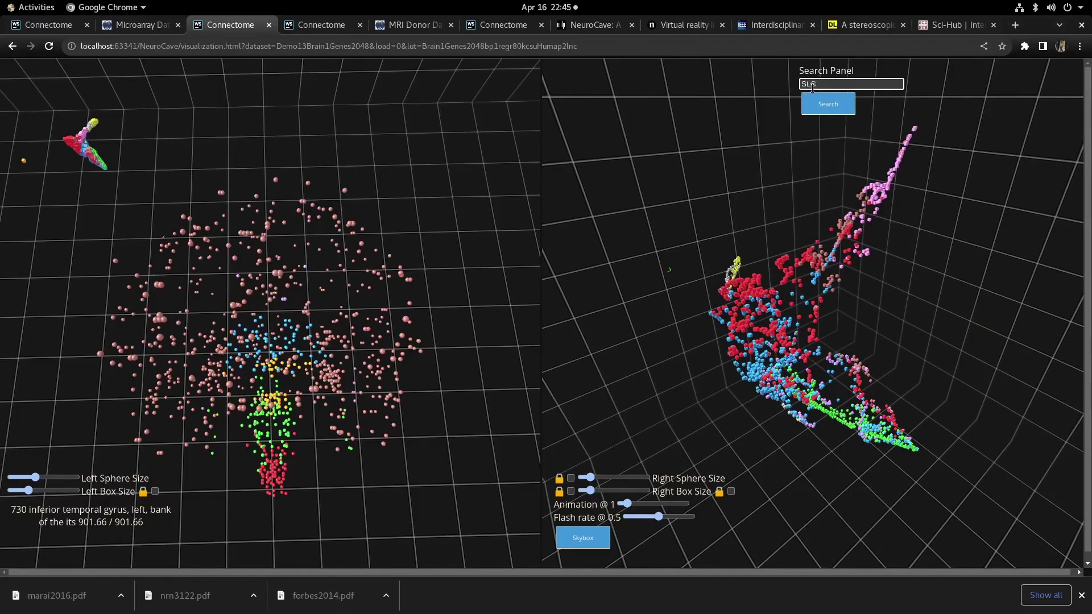
{"action": "key", "text": "ctrl+Page_Up"}
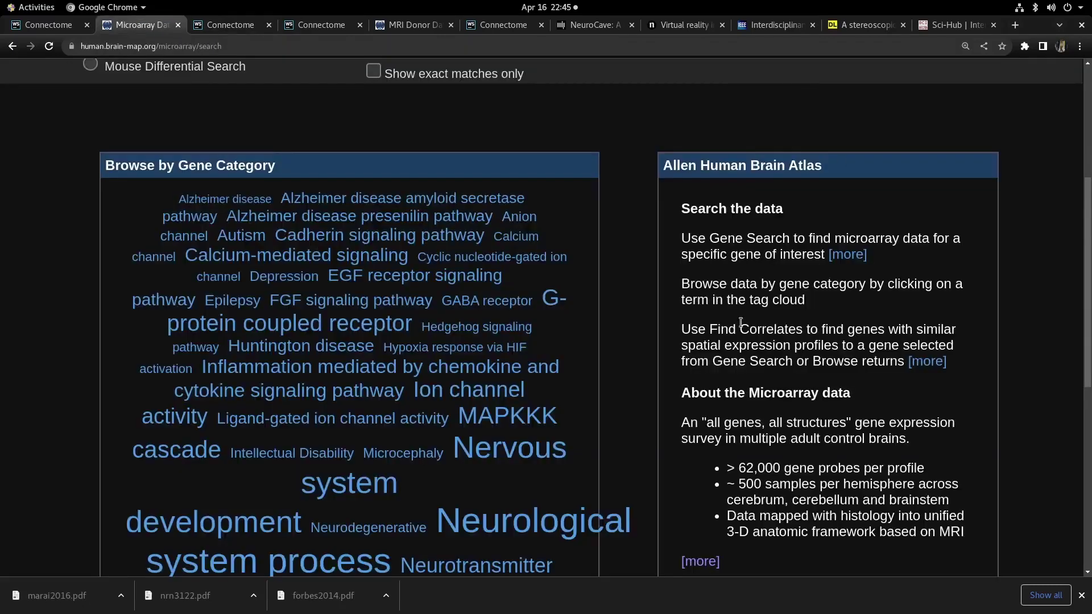
Step: Search the Allen atlas Gene Search for VMAT1 using its autocomplete suggestion
{"action": "scroll", "coordinate": [741, 323], "scroll_direction": "up", "scroll_amount": 5}
{"action": "left_click", "coordinate": [407, 311]}
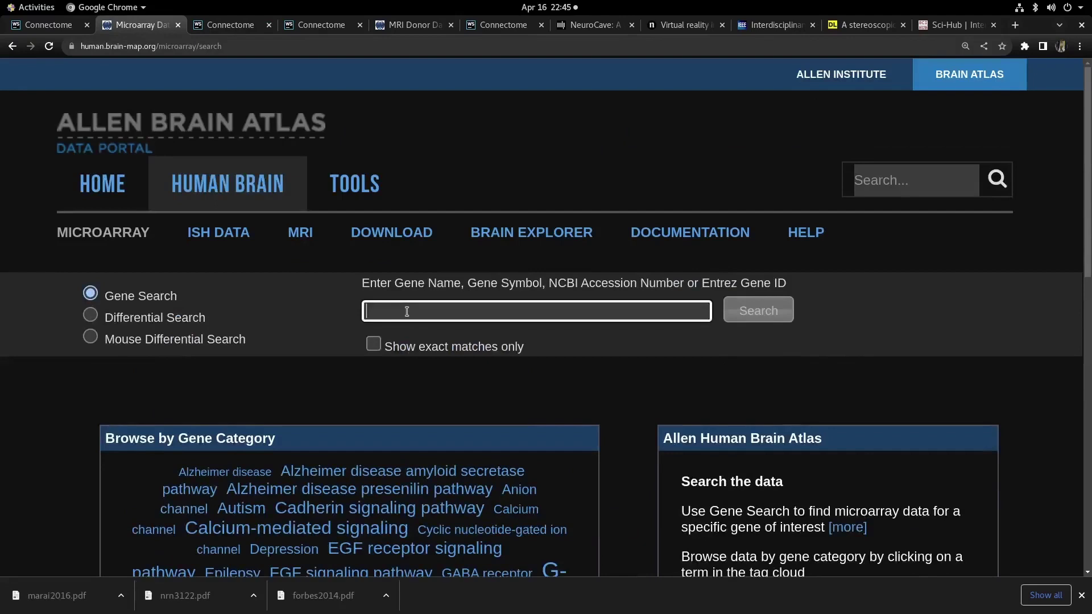
{"action": "type", "text": "VT"}
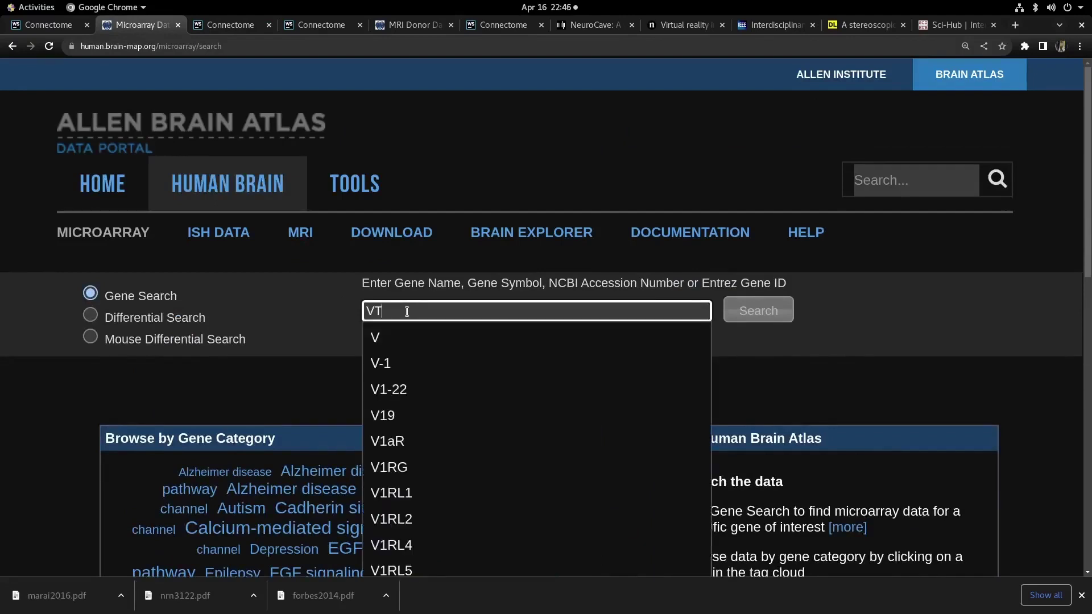
{"action": "type", "text": "A"}
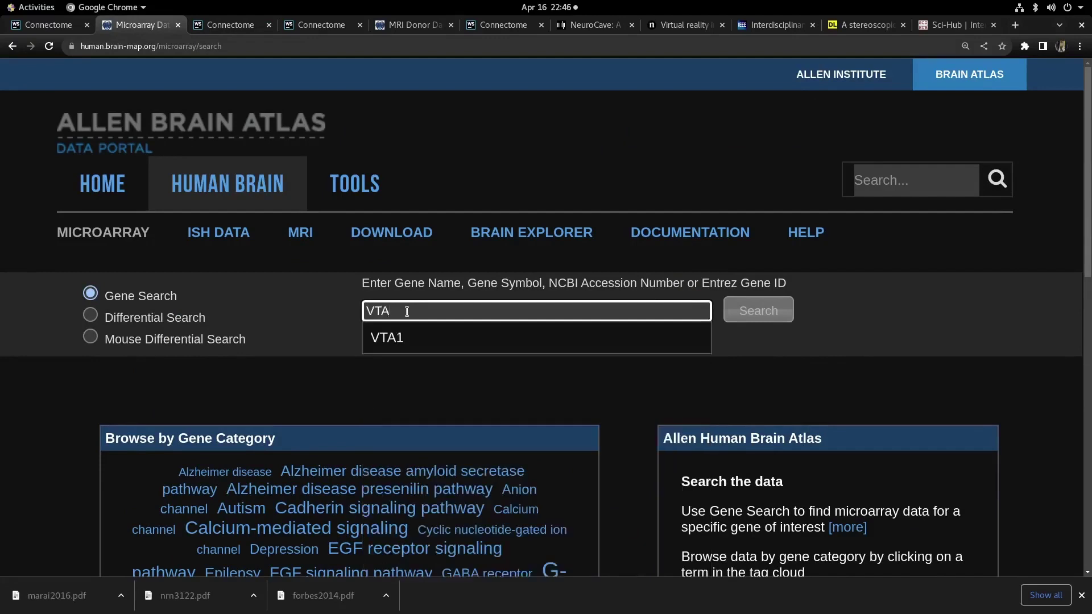
{"action": "key", "text": "BackSpace"}
{"action": "type", "text": "M"}
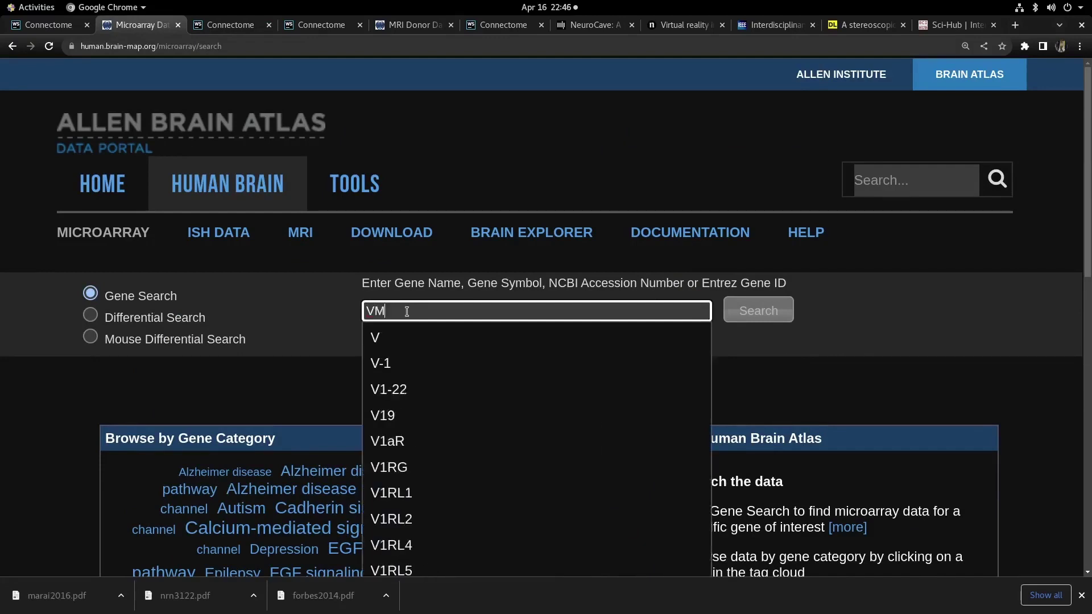
{"action": "type", "text": "AT"}
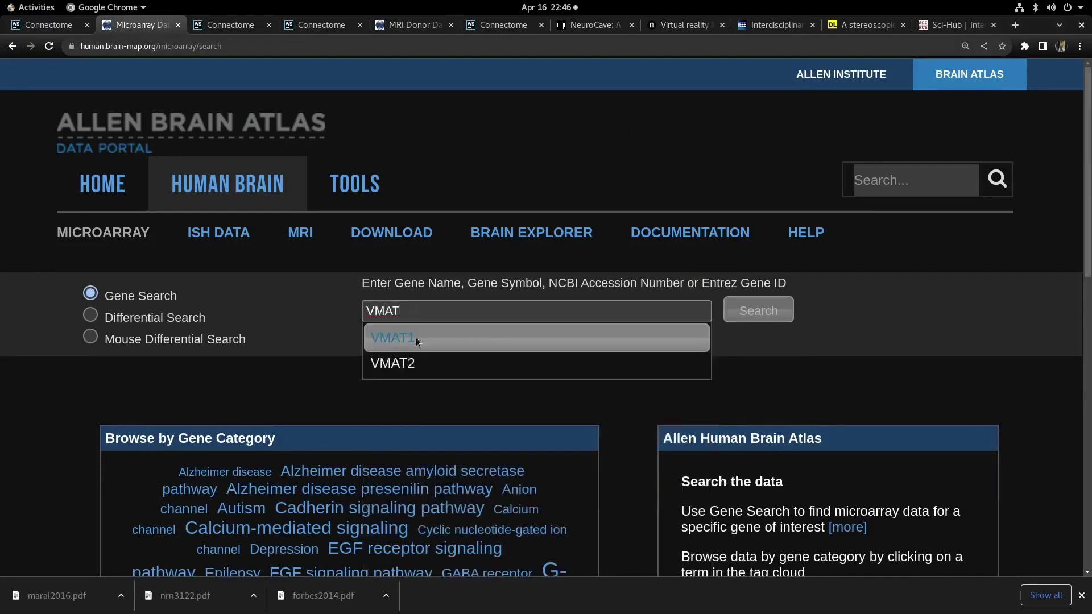
{"action": "left_click", "coordinate": [415, 337]}
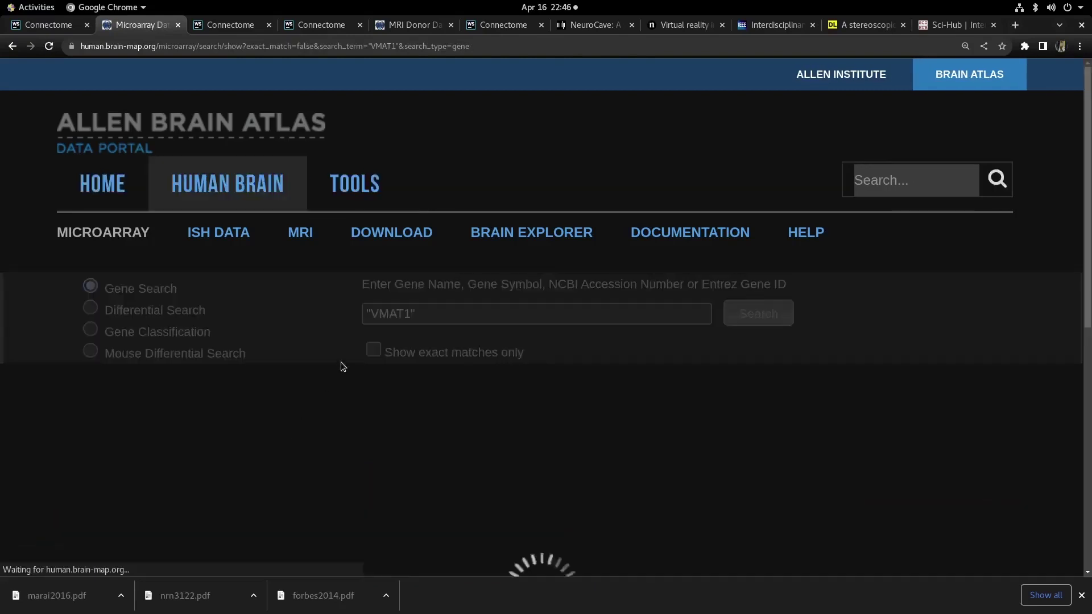
Step: Review the three SLC18A1 probes listed for VMAT1, then return to NeuroCave
{"action": "scroll", "coordinate": [318, 377], "scroll_direction": "down", "scroll_amount": 2}
{"action": "scroll", "coordinate": [300, 388], "scroll_direction": "down", "scroll_amount": 3}
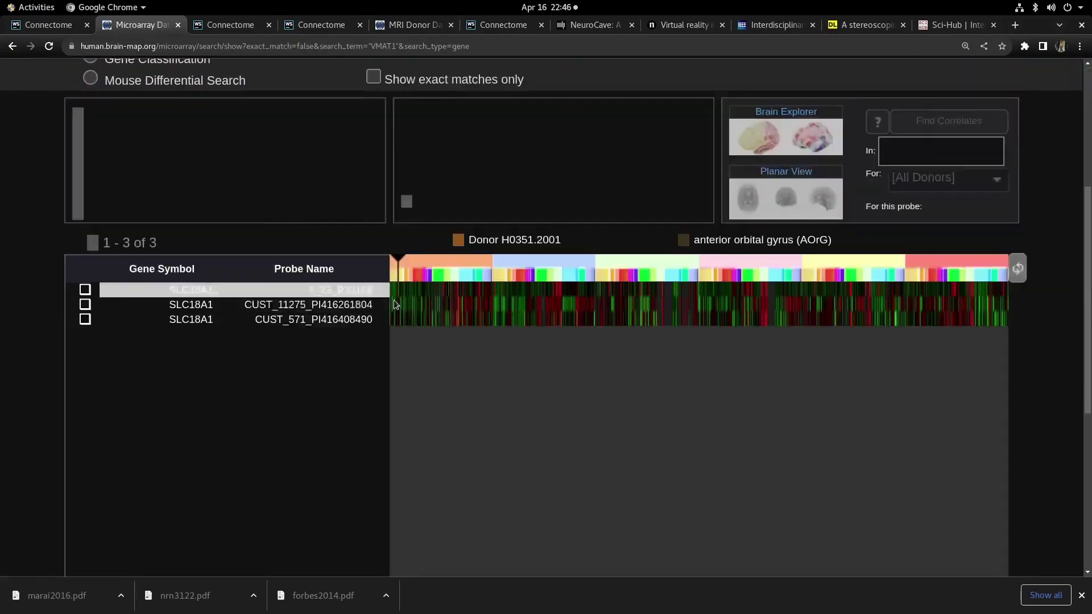
{"action": "scroll", "coordinate": [248, 286], "scroll_direction": "down", "scroll_amount": 3}
{"action": "scroll", "coordinate": [249, 286], "scroll_direction": "up", "scroll_amount": 3}
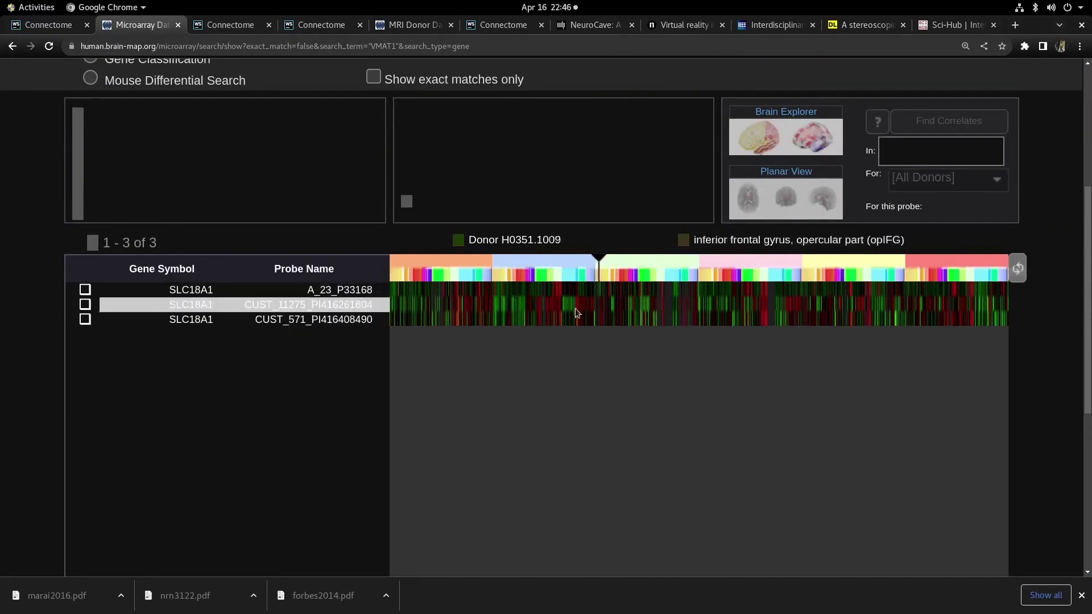
{"action": "scroll", "coordinate": [404, 315], "scroll_direction": "up", "scroll_amount": 5}
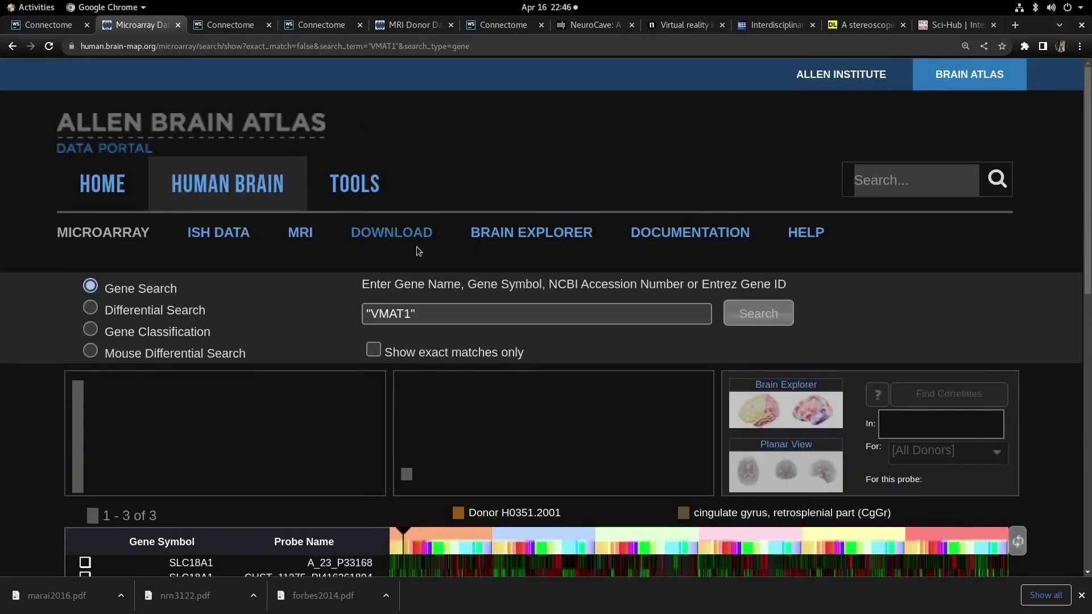
{"action": "scroll", "coordinate": [416, 247], "scroll_direction": "down", "scroll_amount": 3}
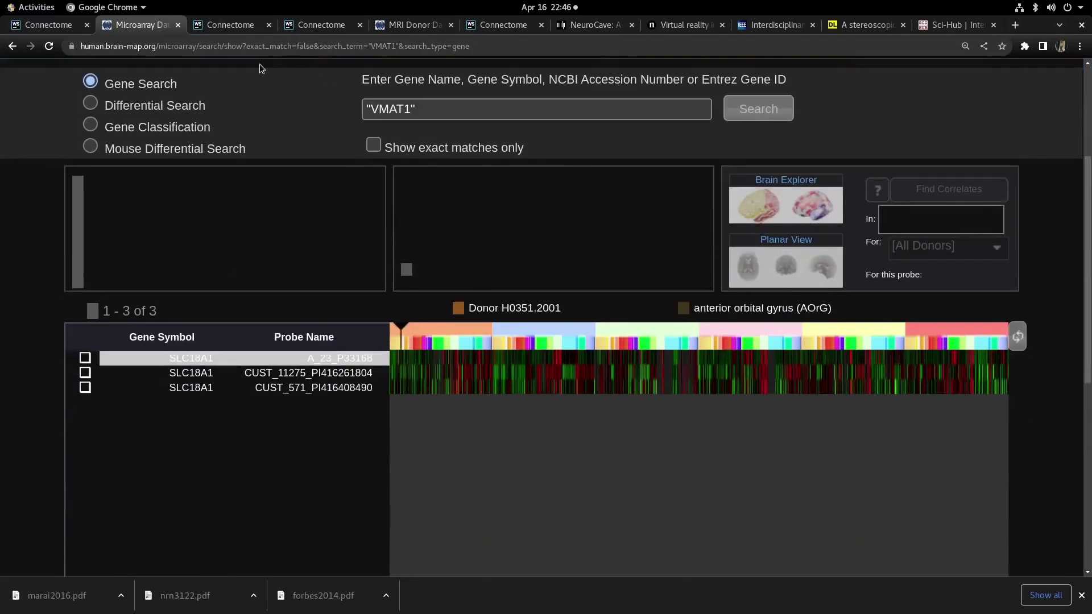
{"action": "key", "text": "ctrl+Tab"}
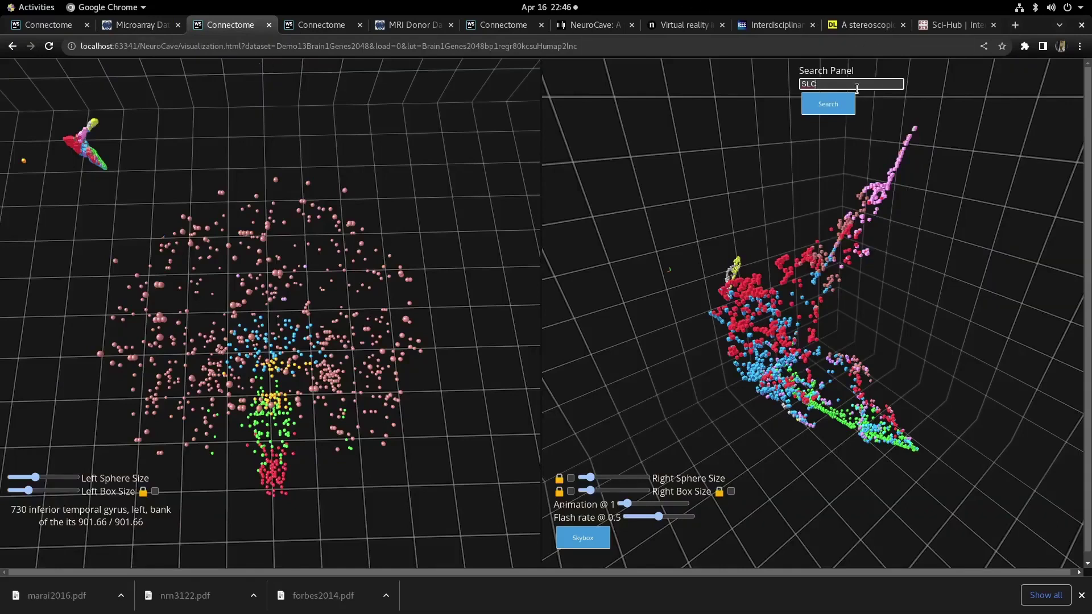
Step: Run the 'SLC' node search and step to the next matching gene
{"action": "left_click", "coordinate": [823, 113]}
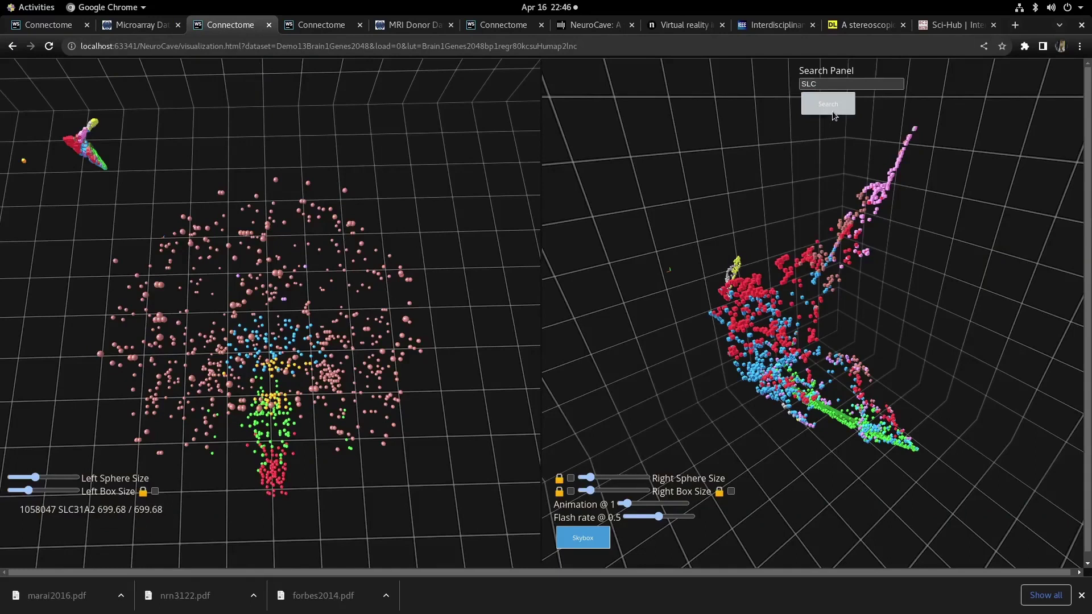
{"action": "left_click", "coordinate": [833, 112]}
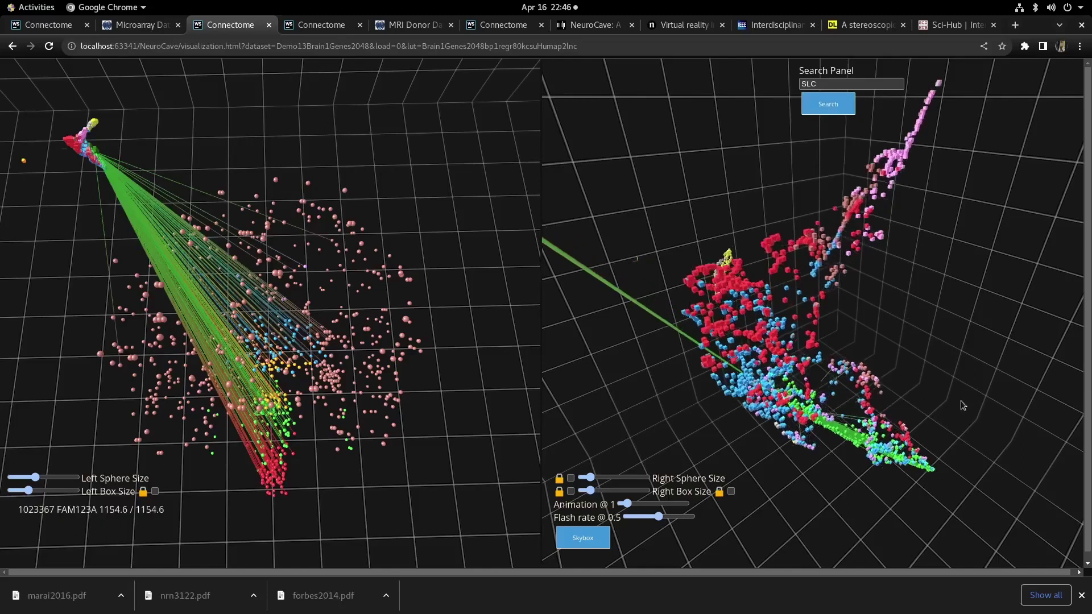
{"action": "scroll", "coordinate": [961, 400], "scroll_direction": "up", "scroll_amount": 5}
{"action": "right_click", "coordinate": [983, 364]}
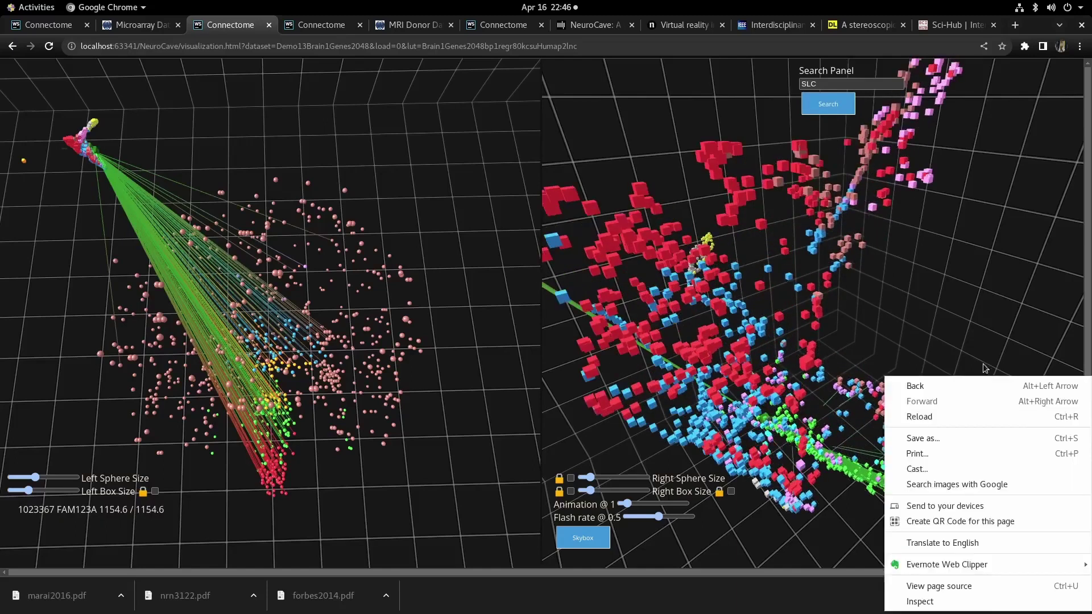
{"action": "left_click", "coordinate": [1003, 340]}
Step: Rotate the gene UMAP cloud upright and advance to SLC12A2 with its connections
{"action": "left_click_drag", "start_coordinate": [958, 347], "coordinate": [645, 298]}
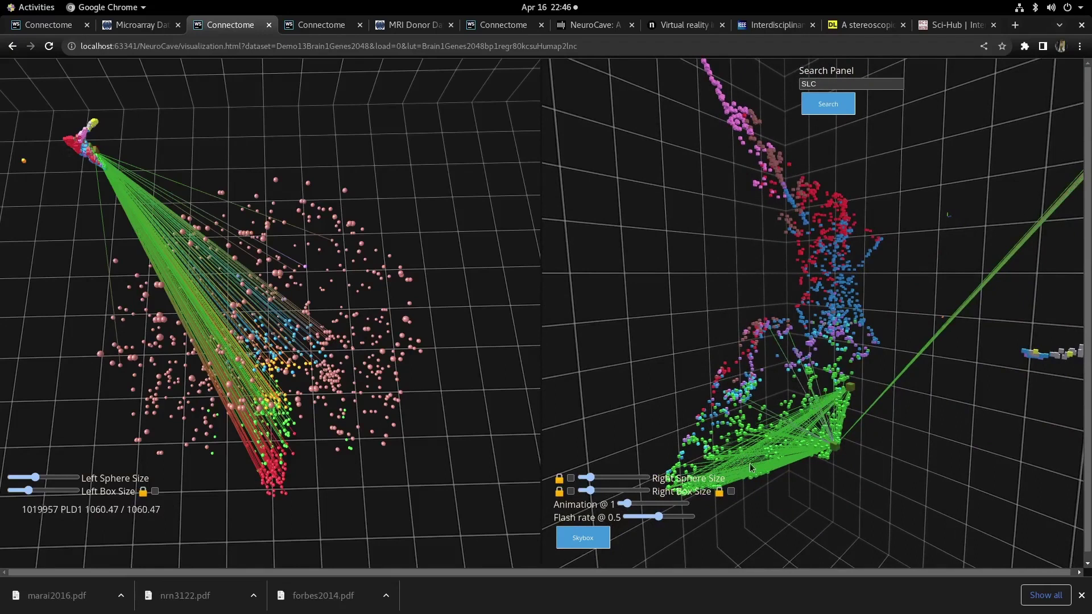
{"action": "left_click_drag", "start_coordinate": [939, 291], "coordinate": [961, 301]}
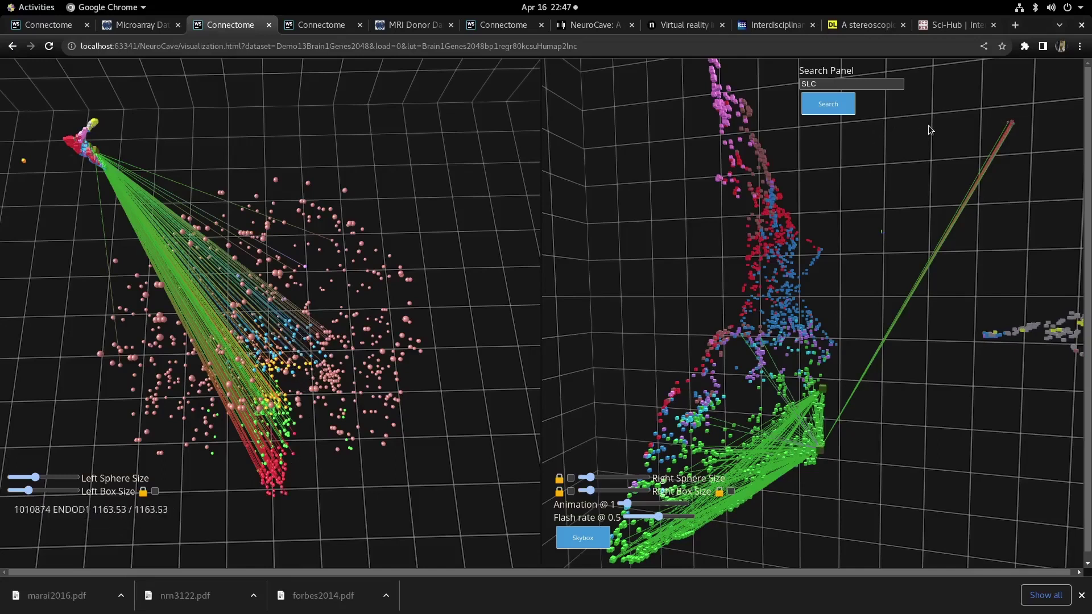
{"action": "left_click", "coordinate": [839, 107]}
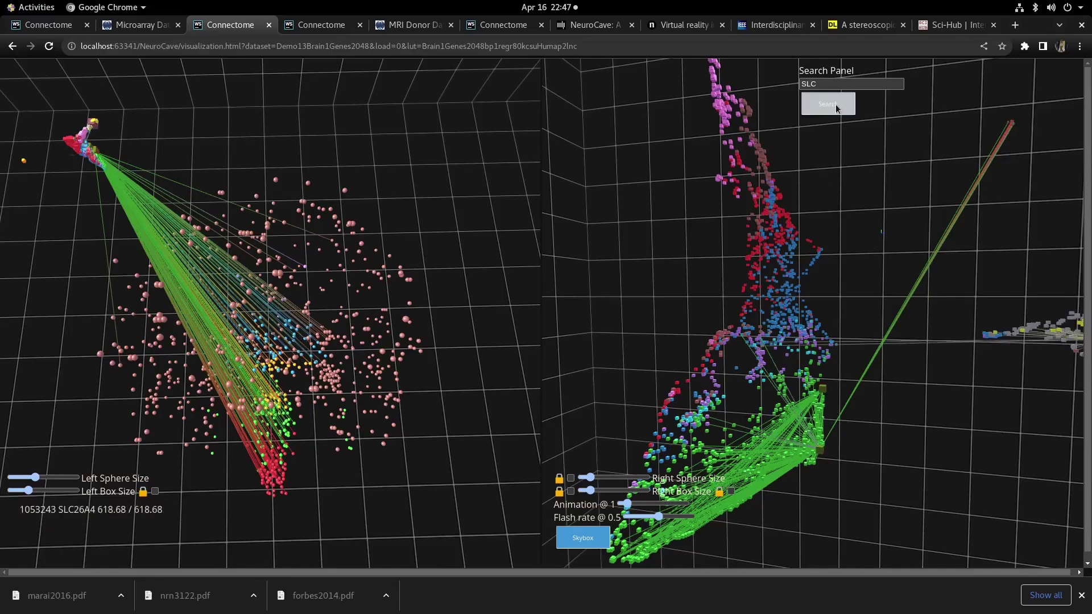
{"action": "left_click", "coordinate": [837, 107]}
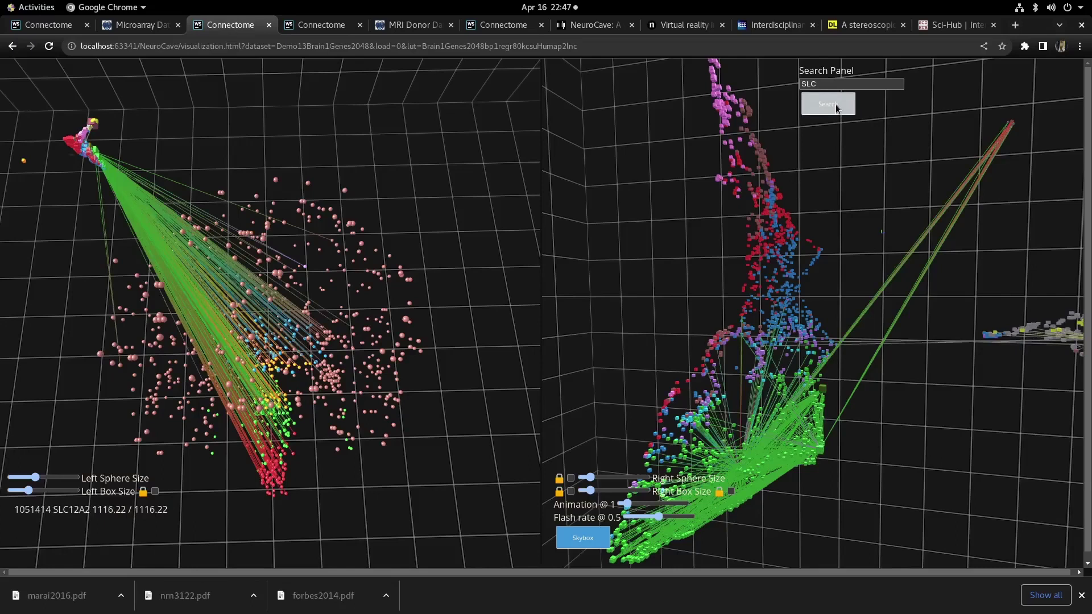
Step: Back on the VMAT1 results, show gene info for probe CUST_11275_PI416261804
{"action": "key", "text": "ctrl+shift+Tab"}
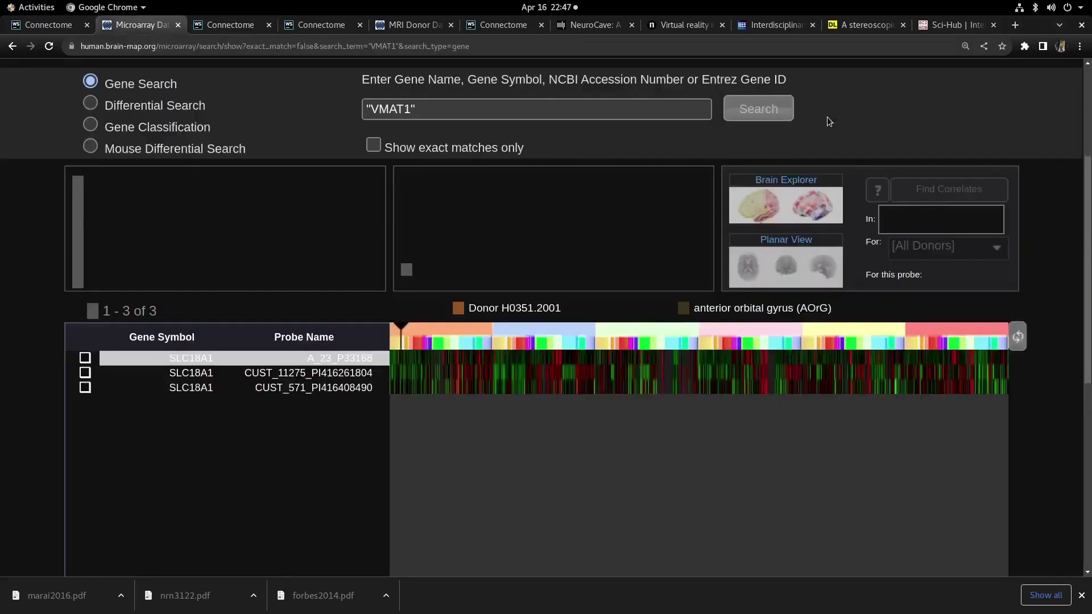
{"action": "scroll", "coordinate": [334, 429], "scroll_direction": "up", "scroll_amount": 2}
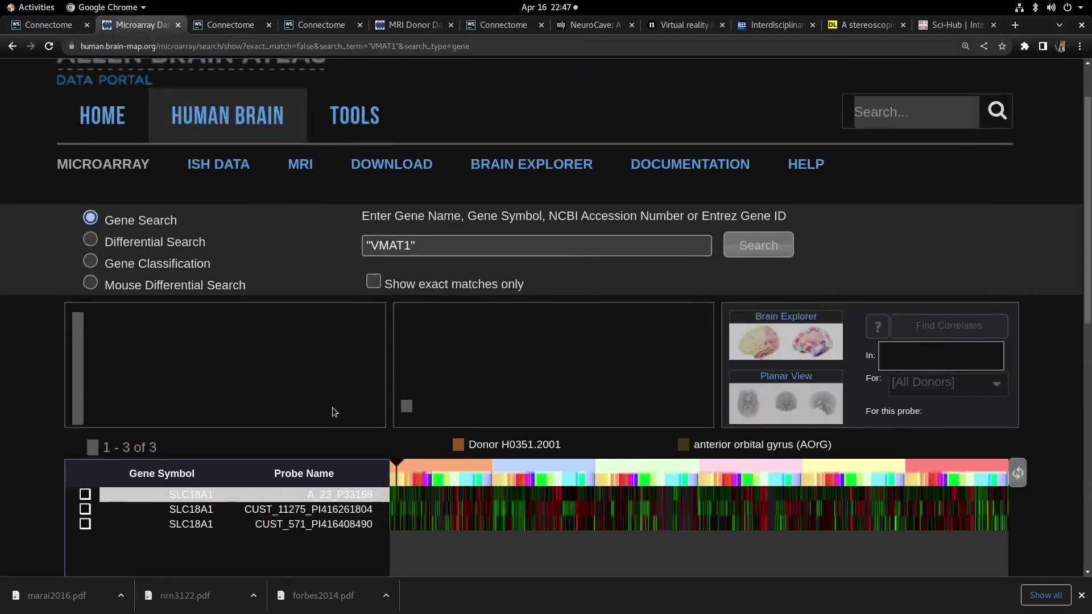
{"action": "left_click", "coordinate": [201, 509]}
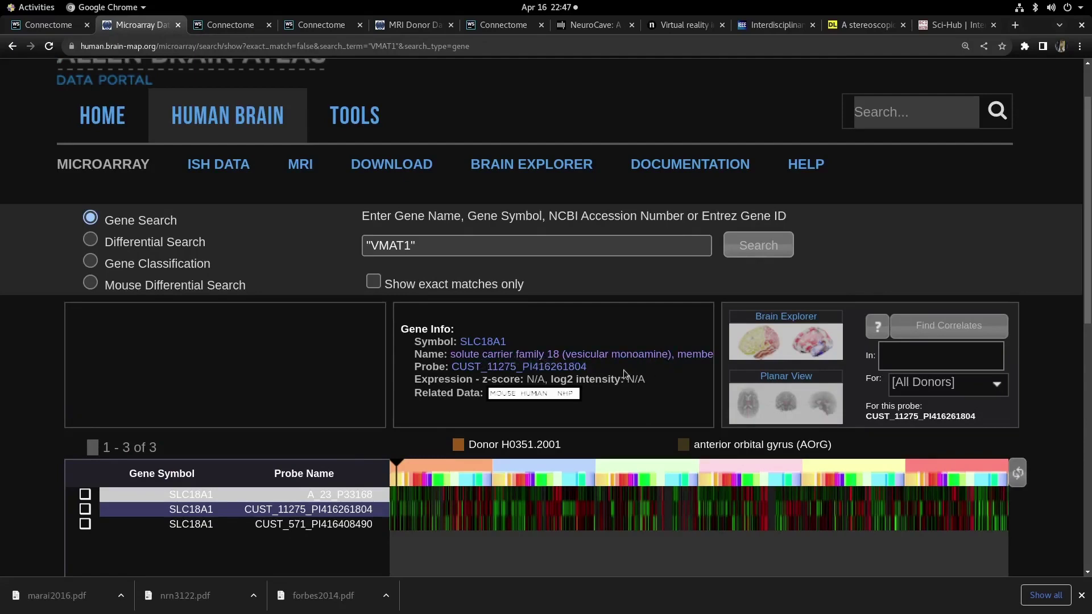
Step: Step through SLC matches to SLC30A3 and SLC25A13, rotating the gene UMAP cloud
{"action": "key", "text": "ctrl+Tab"}
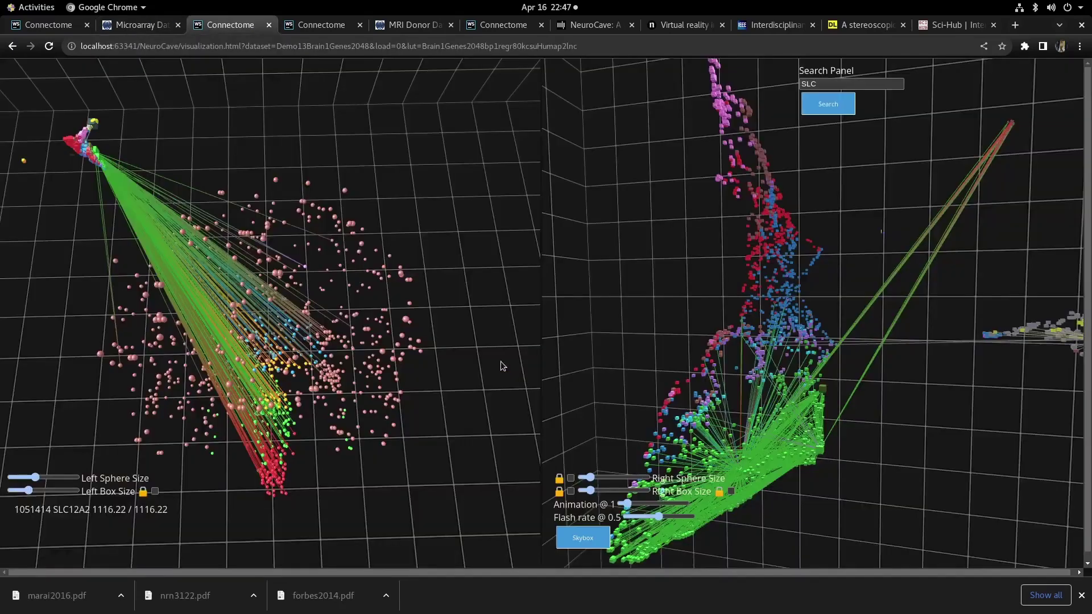
{"action": "left_click", "coordinate": [835, 109]}
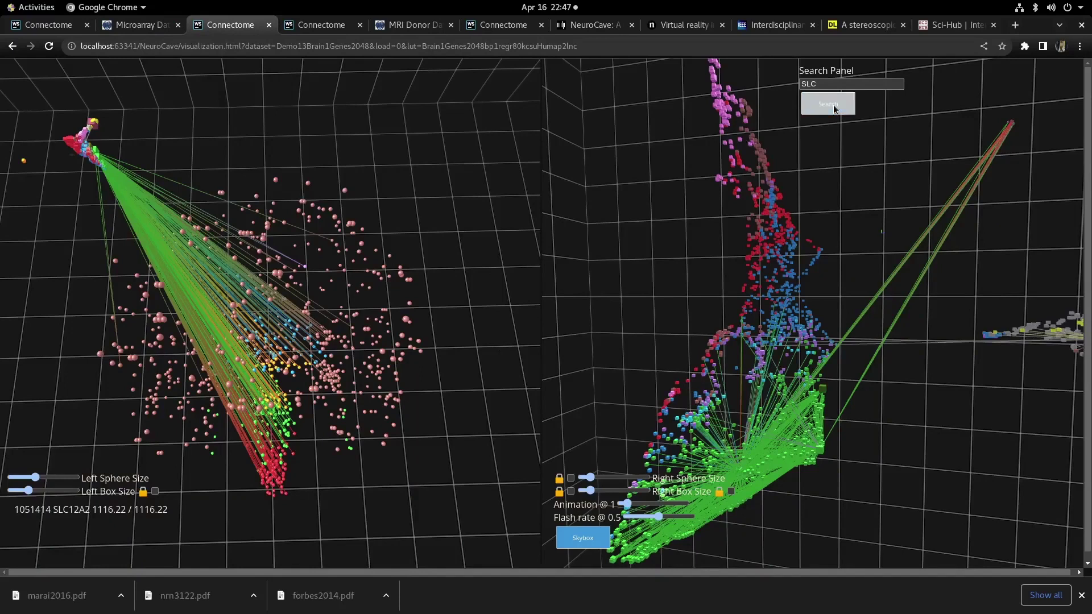
{"action": "left_click", "coordinate": [834, 109]}
{"action": "left_click", "coordinate": [834, 109]}
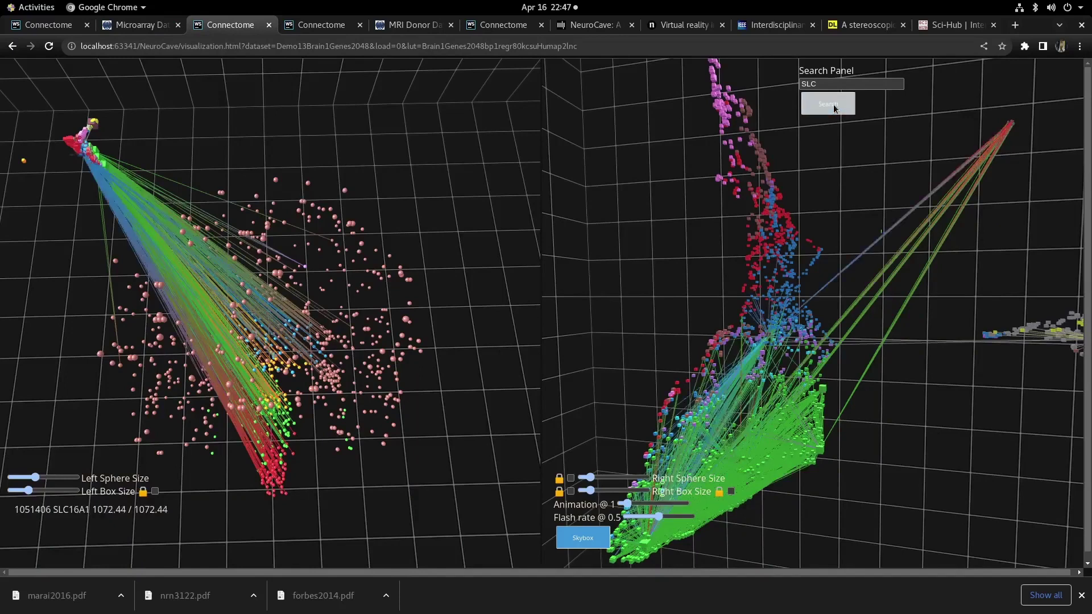
{"action": "left_click", "coordinate": [832, 111]}
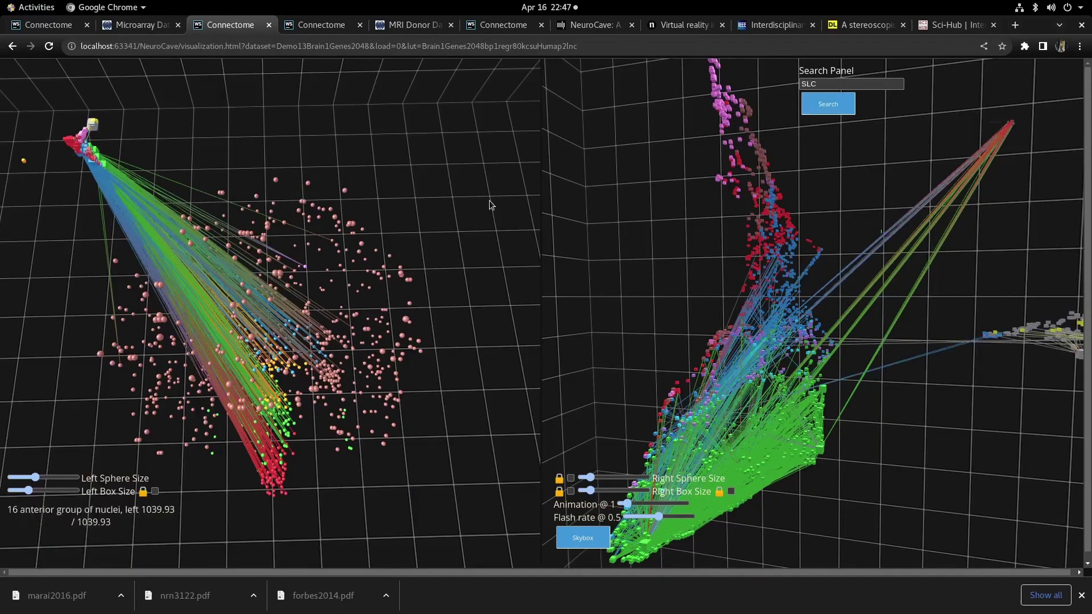
{"action": "left_click", "coordinate": [815, 104]}
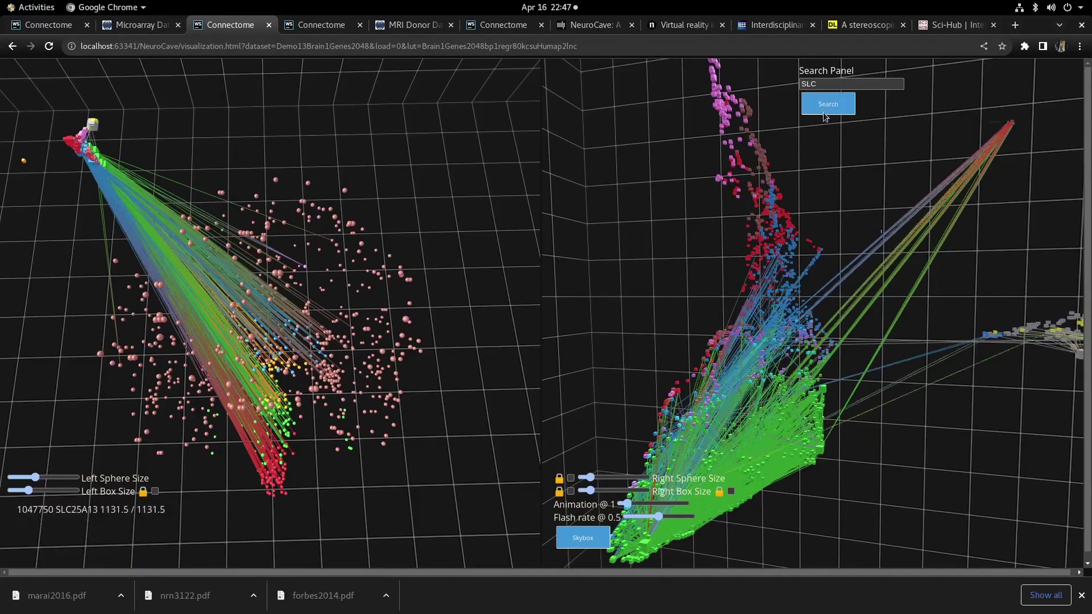
{"action": "mouse_move", "coordinate": [927, 448]}
{"action": "left_mouse_down"}
{"action": "mouse_move", "coordinate": [903, 453]}
{"action": "mouse_move", "coordinate": [919, 453]}
{"action": "left_mouse_up"}
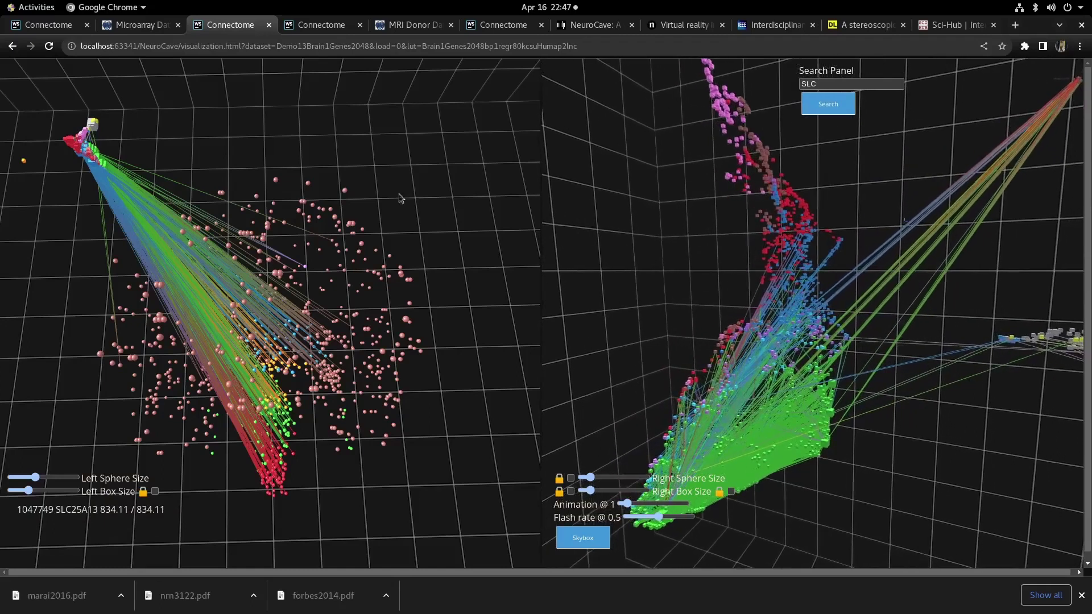
Step: Advance through SLC35A5, SLC22A15, SLC48A1 and SLC44A2 to SLC35F5, then hide the search panel
{"action": "left_click", "coordinate": [829, 112]}
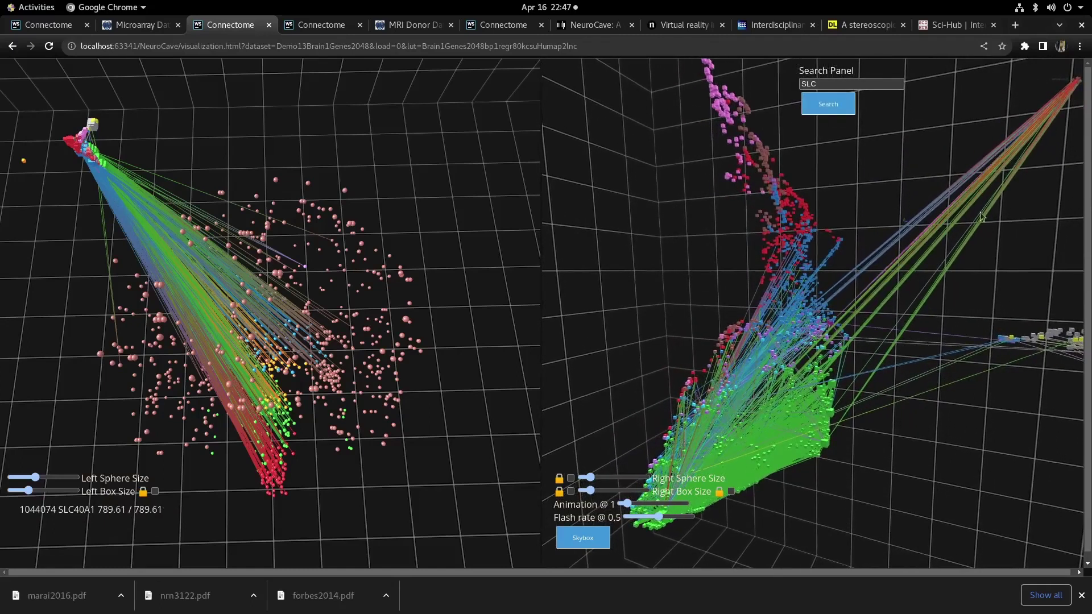
{"action": "left_click", "coordinate": [822, 113]}
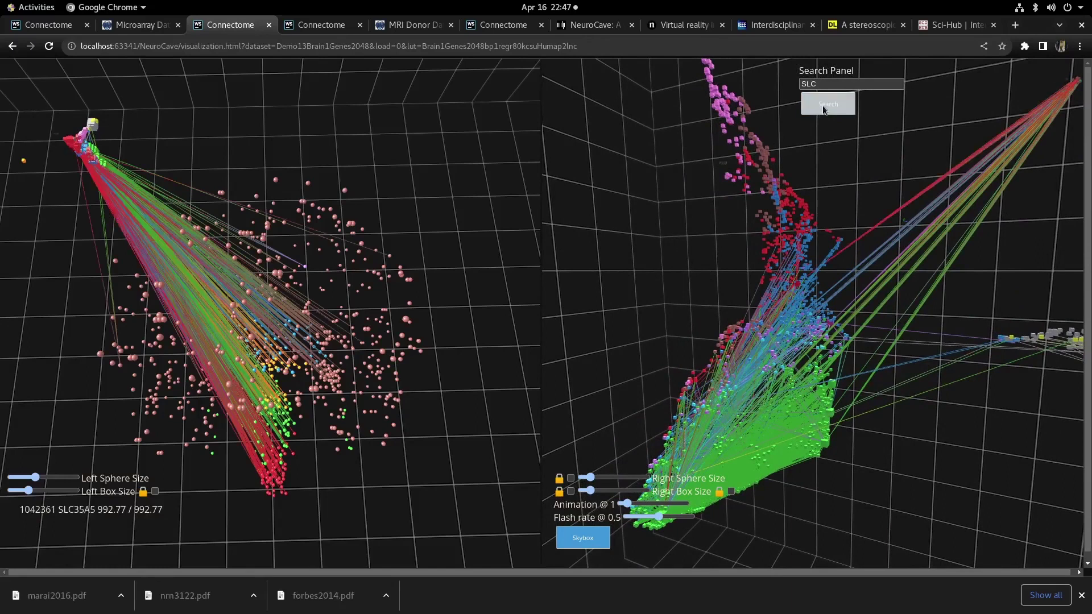
{"action": "left_click", "coordinate": [823, 109]}
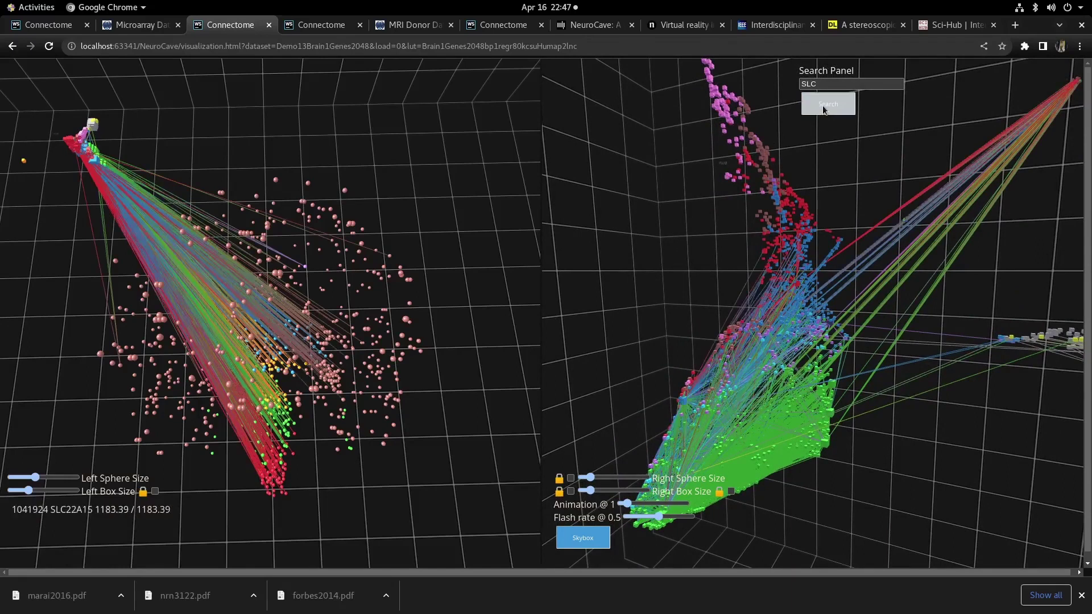
{"action": "left_click", "coordinate": [823, 110]}
{"action": "left_click", "coordinate": [823, 110]}
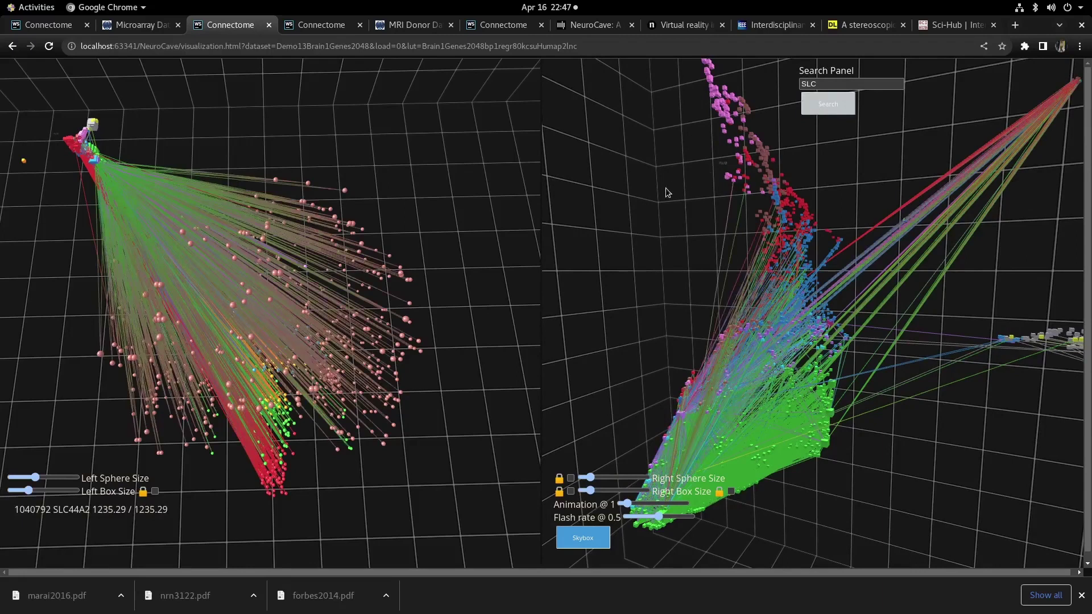
{"action": "key", "text": "Return"}
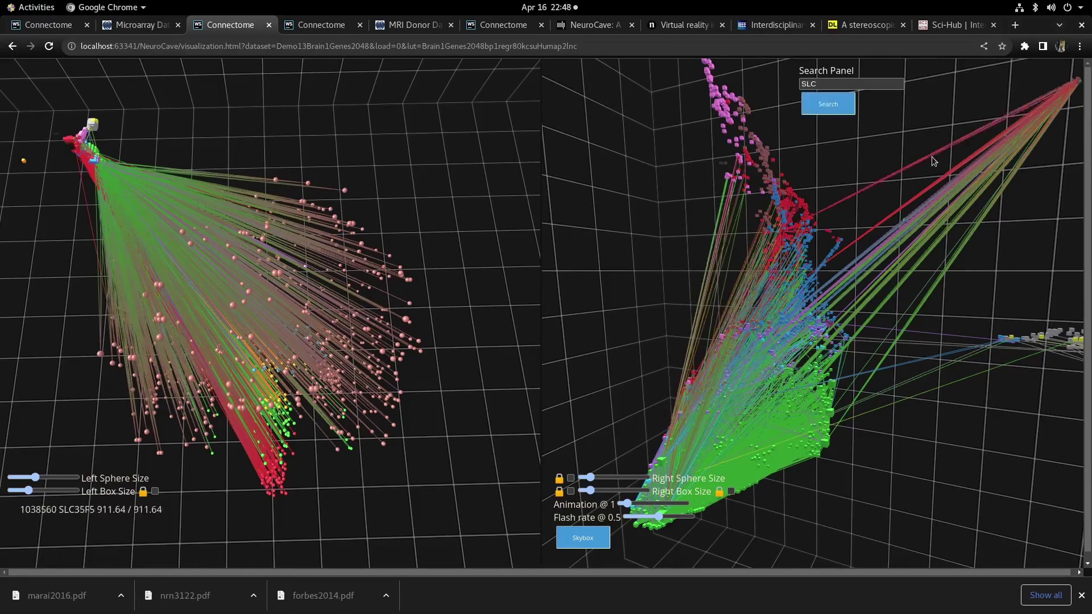
{"action": "key", "text": "h"}
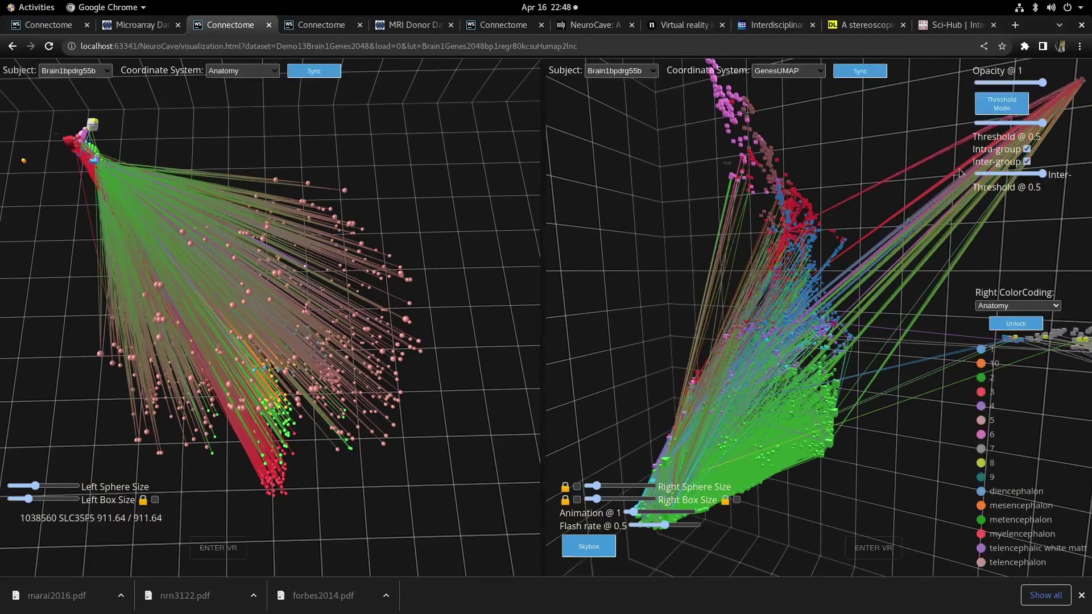
Step: Set the inter-group edge threshold to 0.85
{"action": "left_click", "coordinate": [1023, 173]}
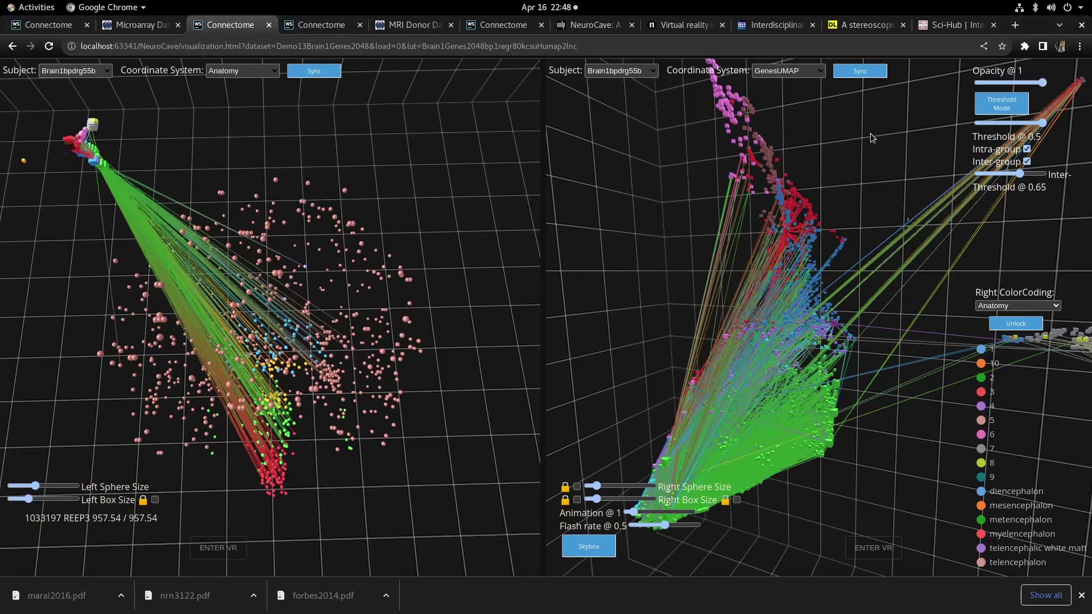
{"action": "key", "text": "Right"}
{"action": "key", "text": "Right"}
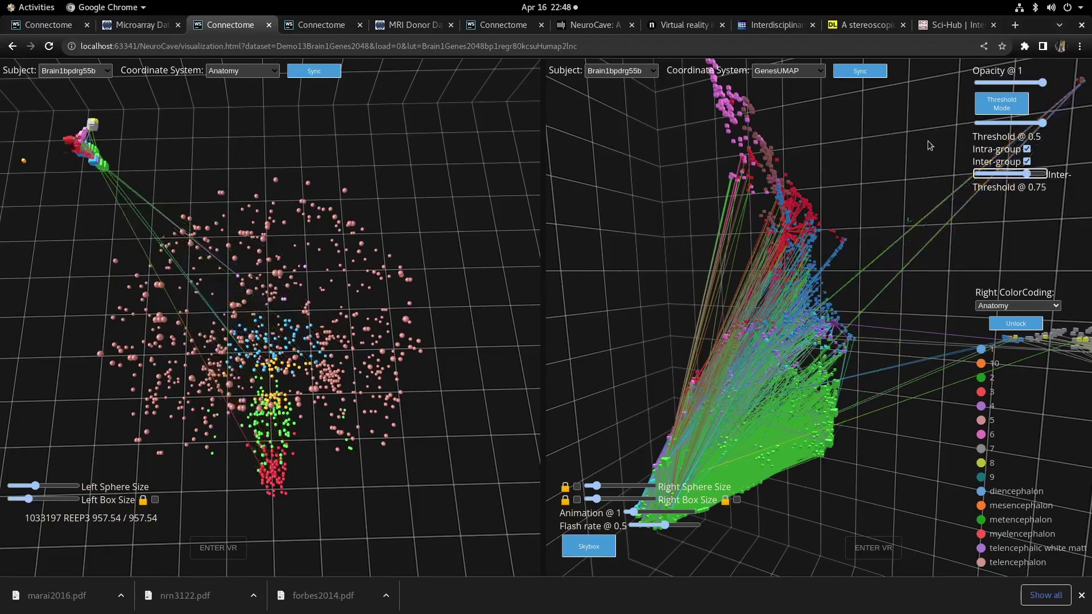
{"action": "key", "text": "Left"}
{"action": "key", "text": "Left"}
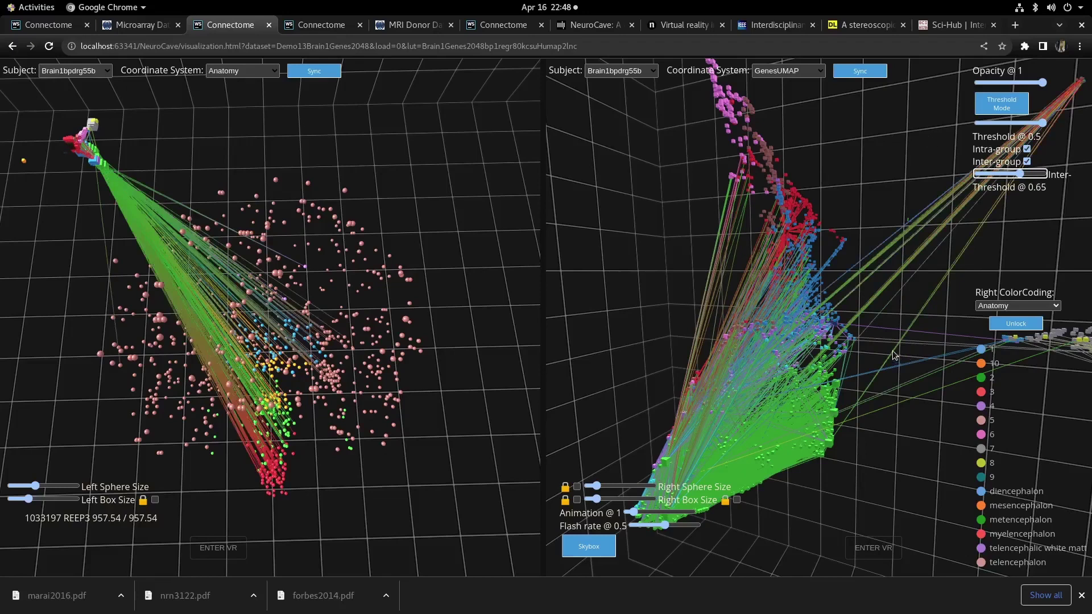
{"action": "key", "text": "Left"}
{"action": "key", "text": "Left"}
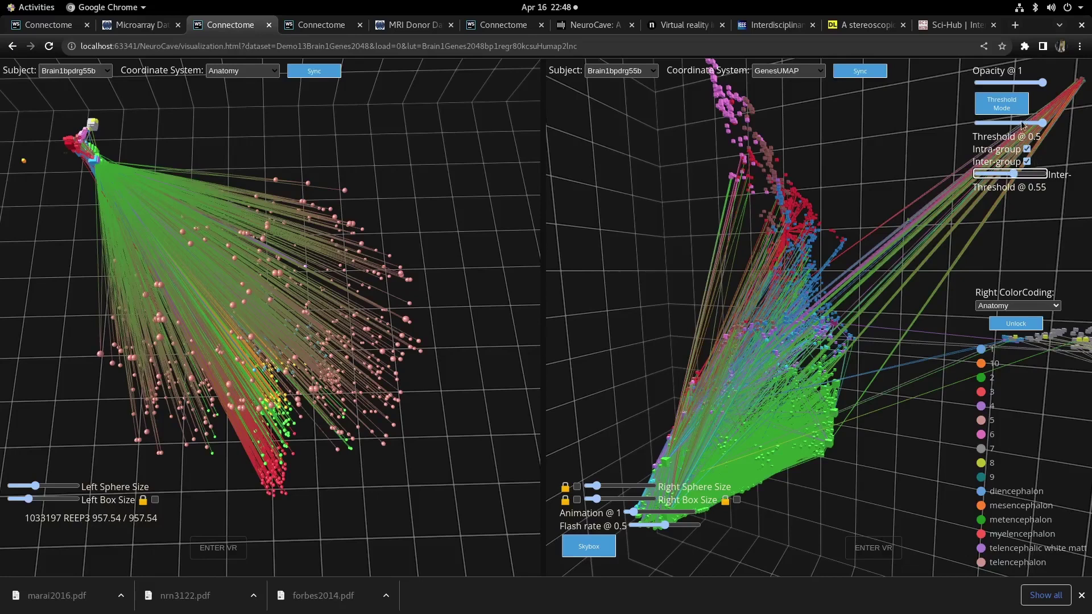
{"action": "key", "text": "Right"}
{"action": "key", "text": "Right"}
{"action": "key", "text": "Right"}
{"action": "key", "text": "Right"}
{"action": "key", "text": "Right"}
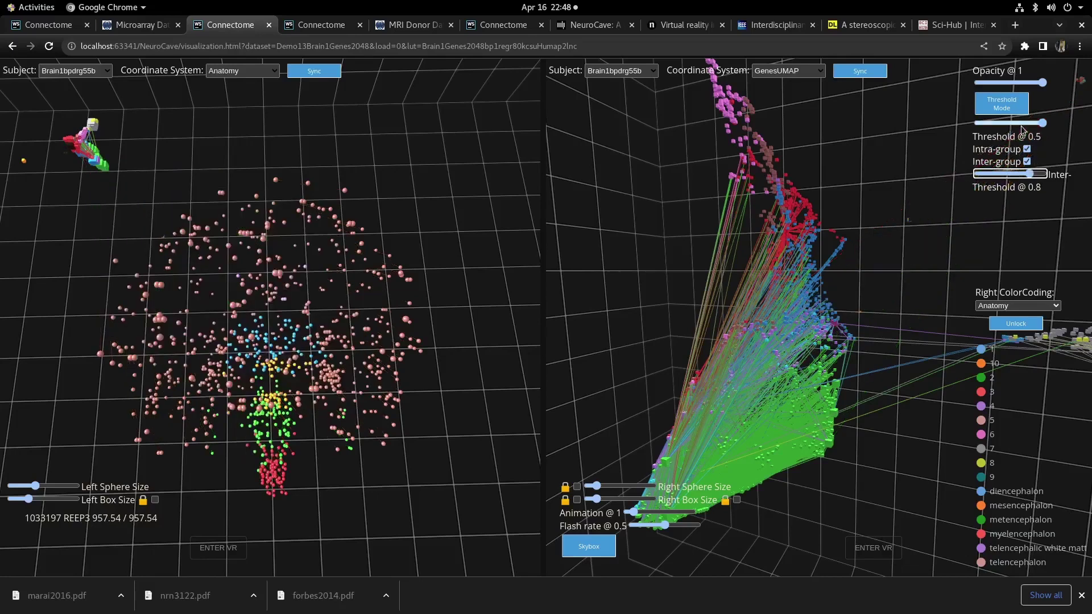
{"action": "key", "text": "Right"}
Step: Set the intra-group edge threshold to 0.6
{"action": "left_click", "coordinate": [1022, 123]}
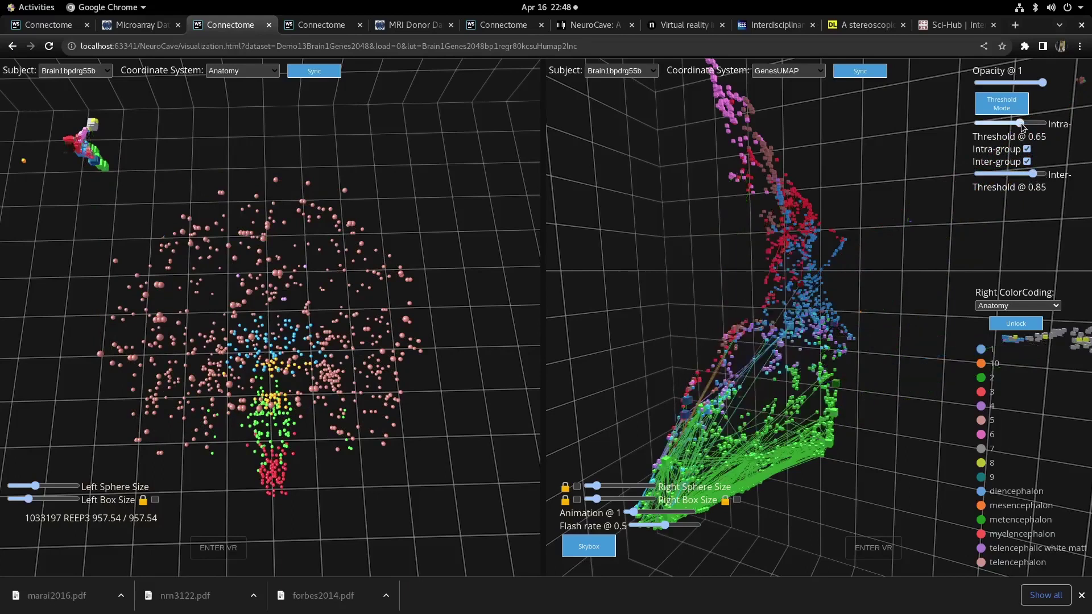
{"action": "key", "text": "Right"}
{"action": "key", "text": "Right"}
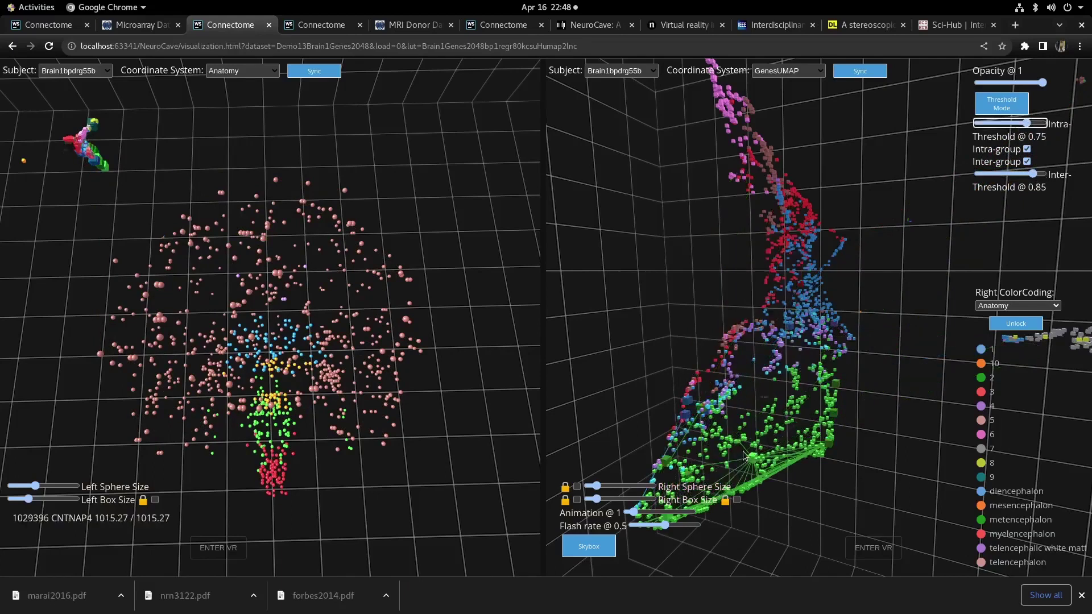
{"action": "key", "text": "Left"}
{"action": "key", "text": "Left"}
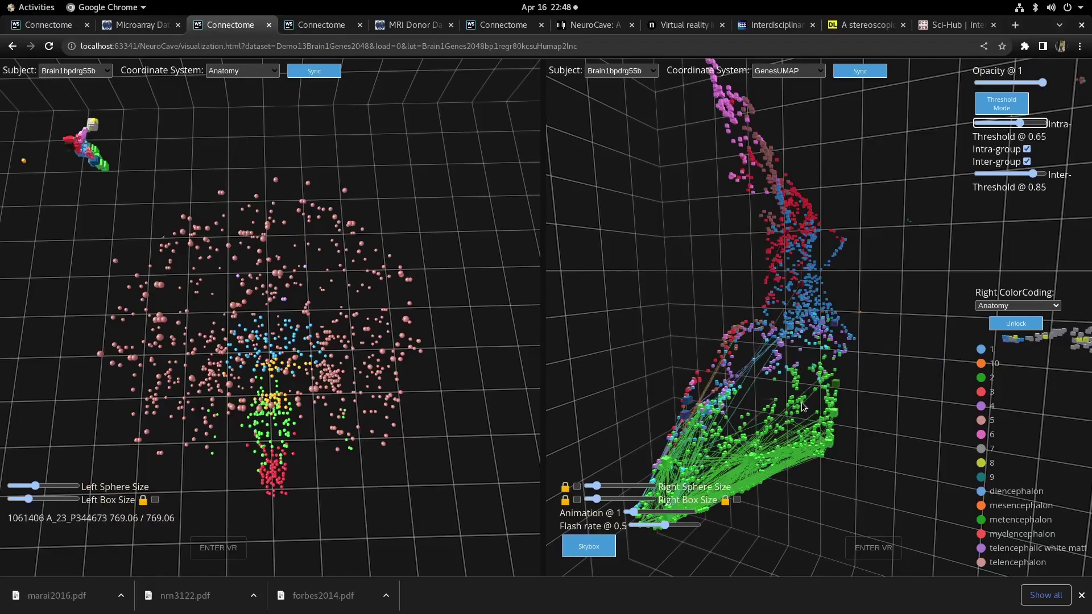
{"action": "key", "text": "Left"}
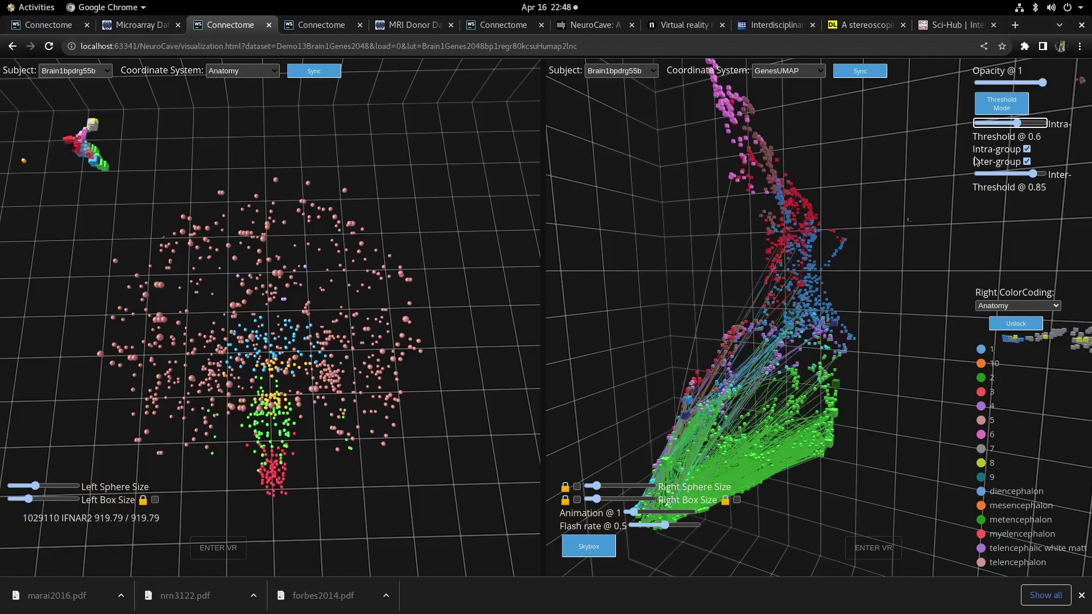
Step: Switch to fixed-number edge mode and settle on 9 edges per node
{"action": "left_click", "coordinate": [1022, 104]}
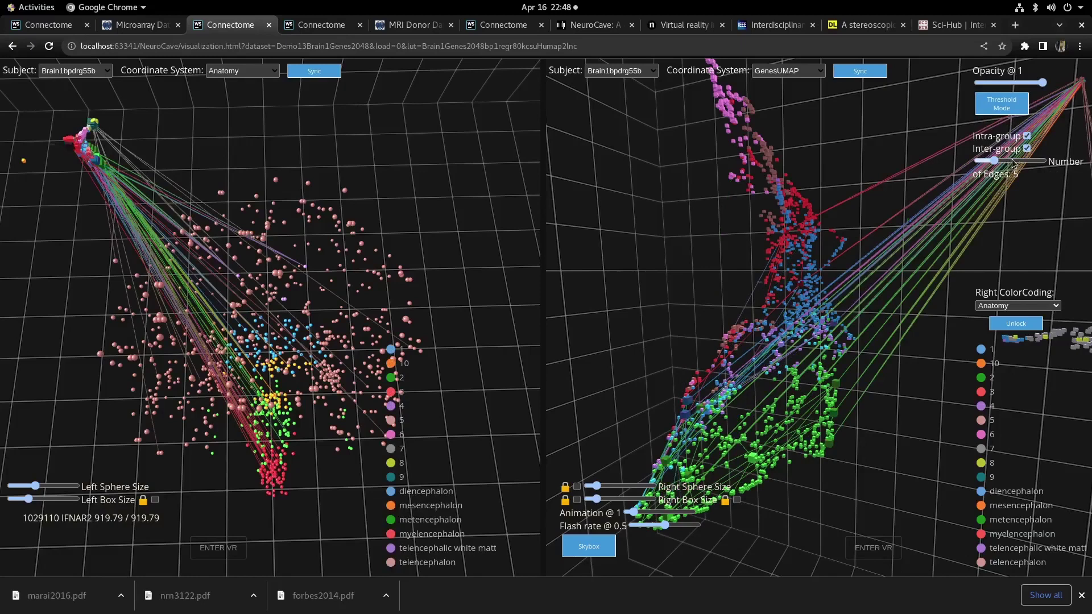
{"action": "left_click", "coordinate": [1012, 161]}
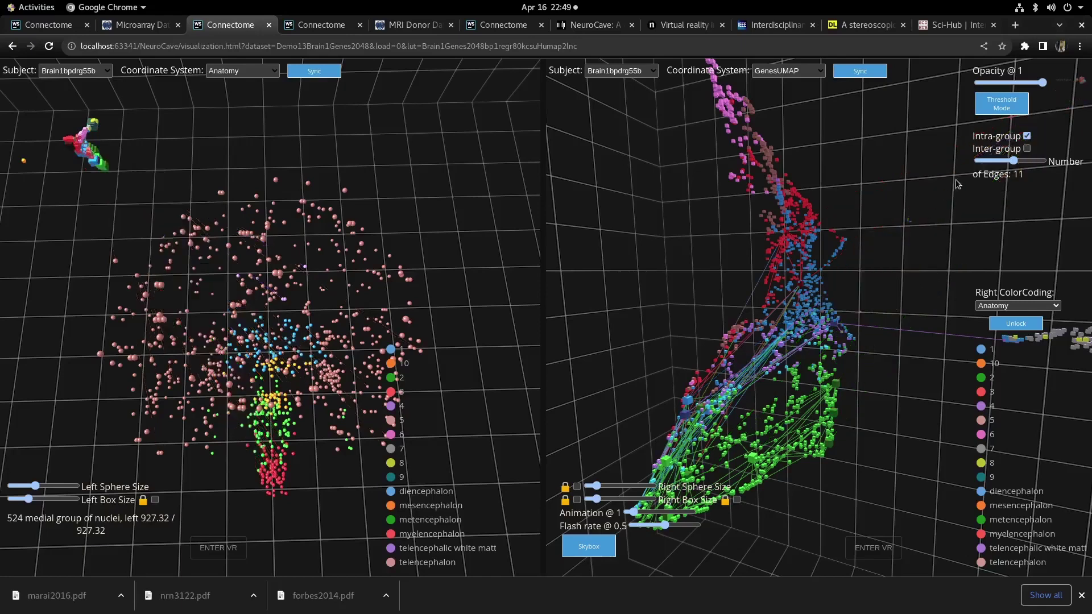
{"action": "key", "text": "shift"}
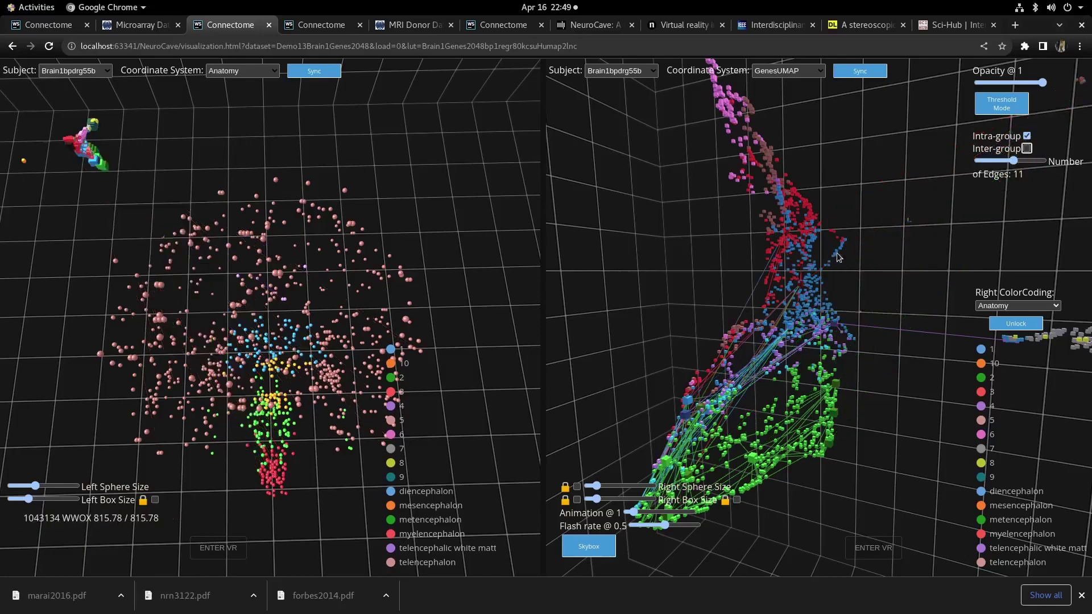
{"action": "left_click", "coordinate": [1029, 162]}
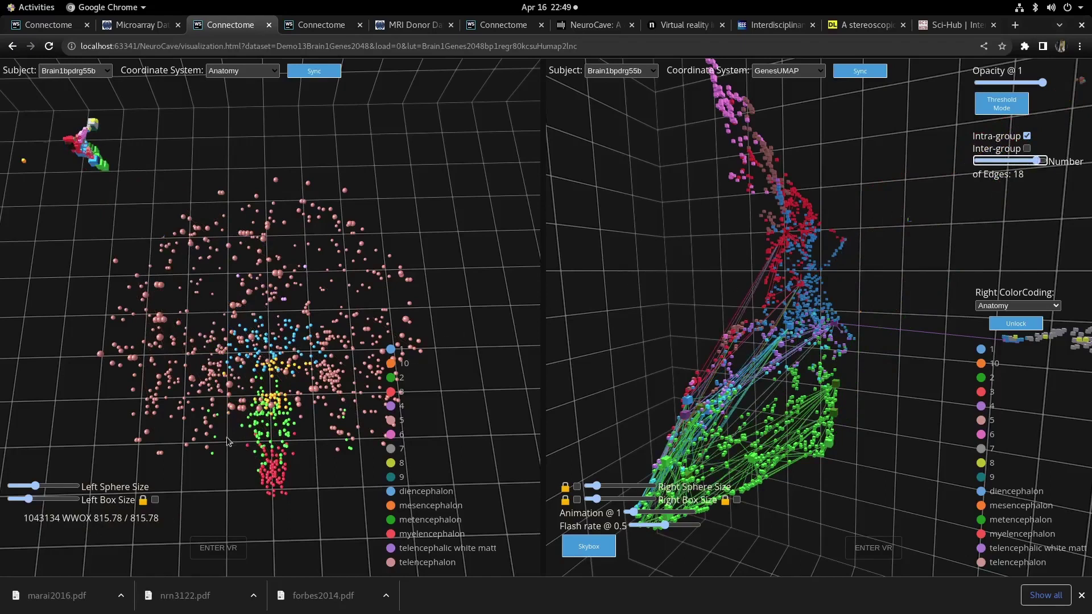
{"action": "scroll", "coordinate": [287, 310], "scroll_direction": "up", "scroll_amount": 8}
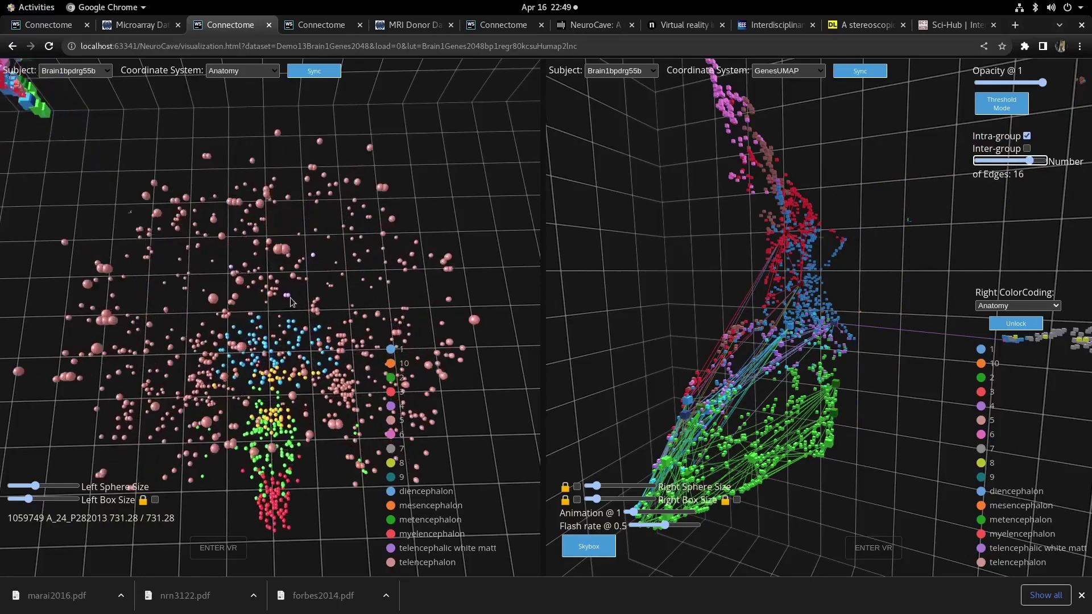
{"action": "left_click_drag", "start_coordinate": [399, 289], "coordinate": [741, 203]}
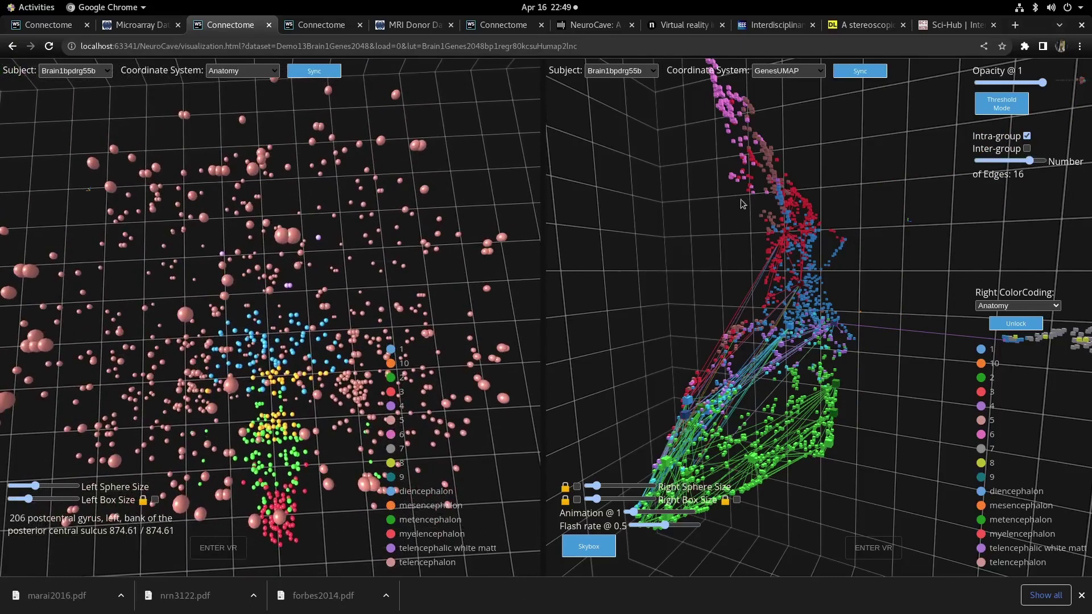
{"action": "scroll", "coordinate": [474, 275], "scroll_direction": "down", "scroll_amount": 5}
{"action": "scroll", "coordinate": [706, 245], "scroll_direction": "down", "scroll_amount": 2}
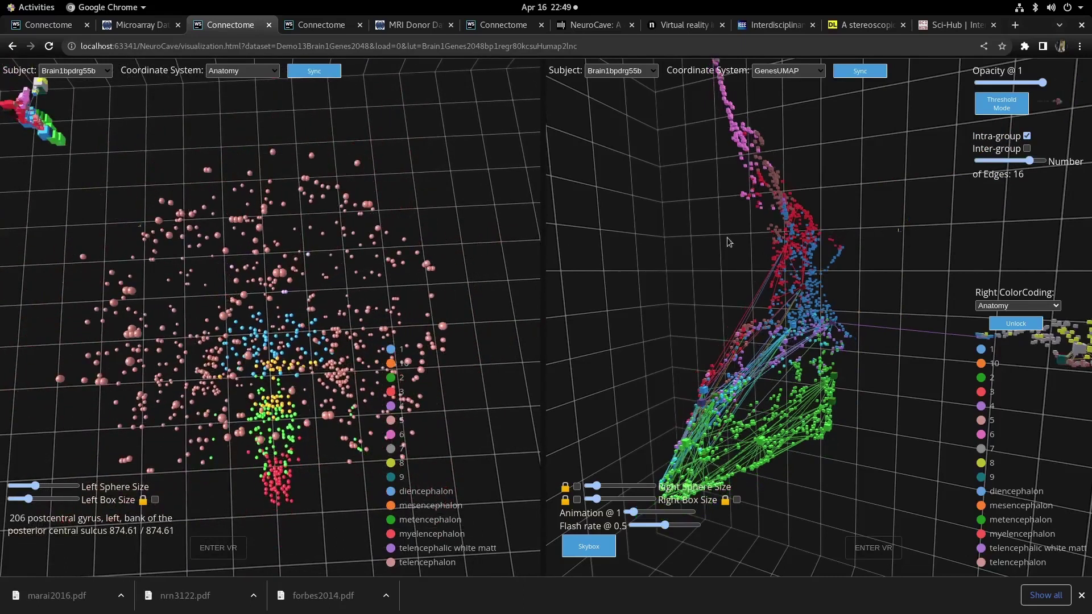
{"action": "left_click", "coordinate": [1007, 161]}
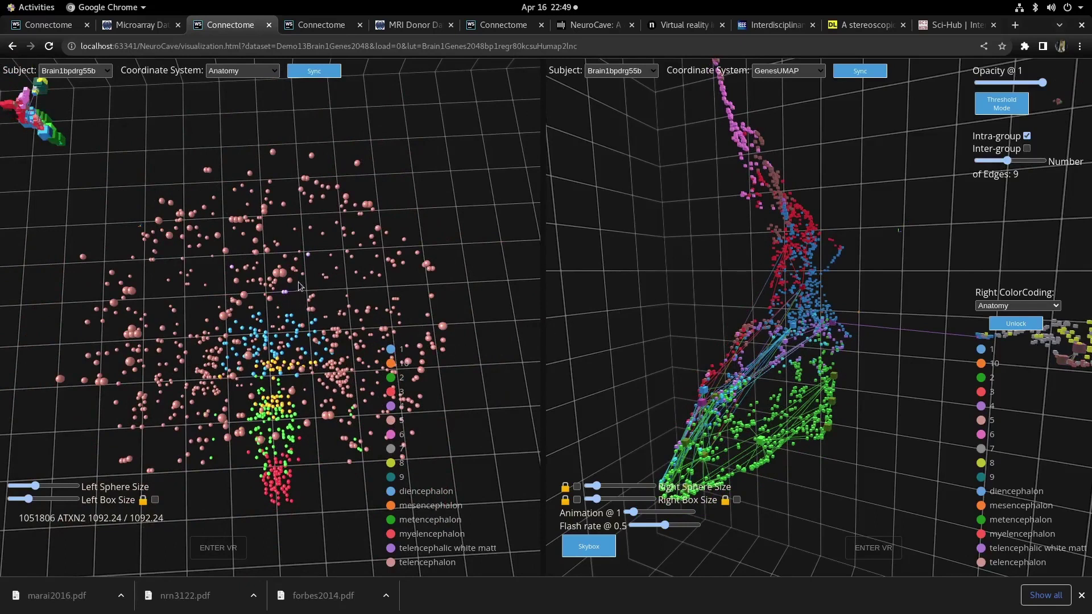
Step: Show inter-group edges again, with opacity 0.22, animation 100 and flash rate 1
{"action": "left_click", "coordinate": [245, 365]}
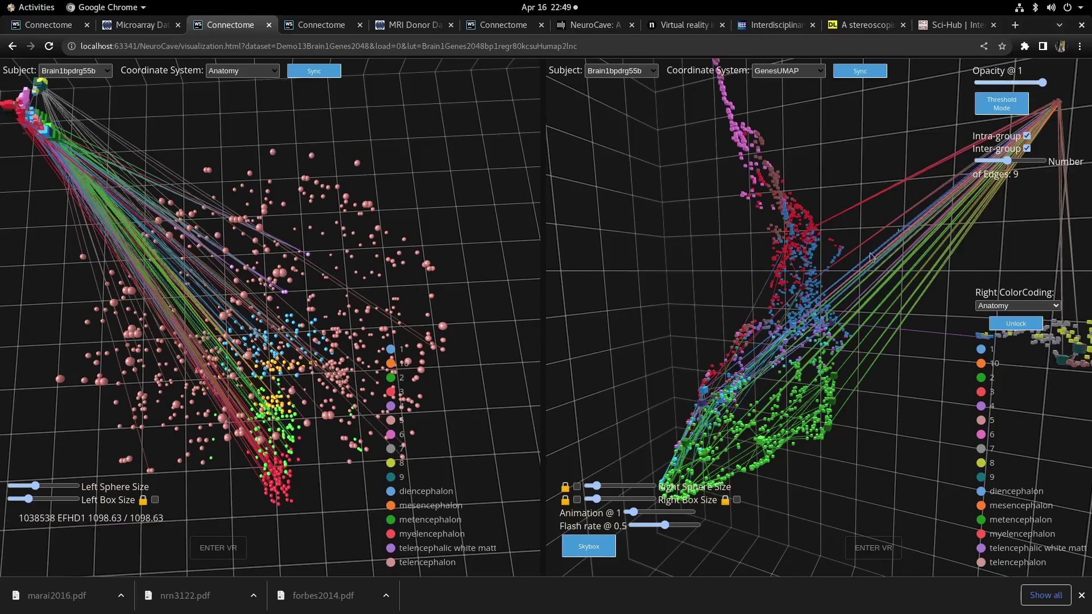
{"action": "left_click", "coordinate": [993, 83]}
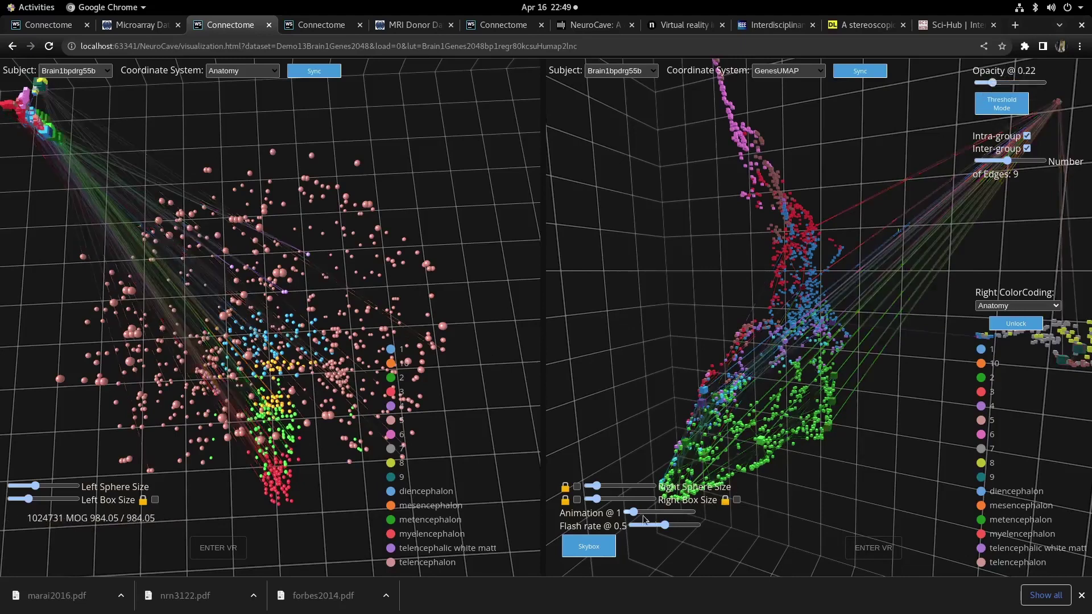
{"action": "left_click", "coordinate": [682, 514]}
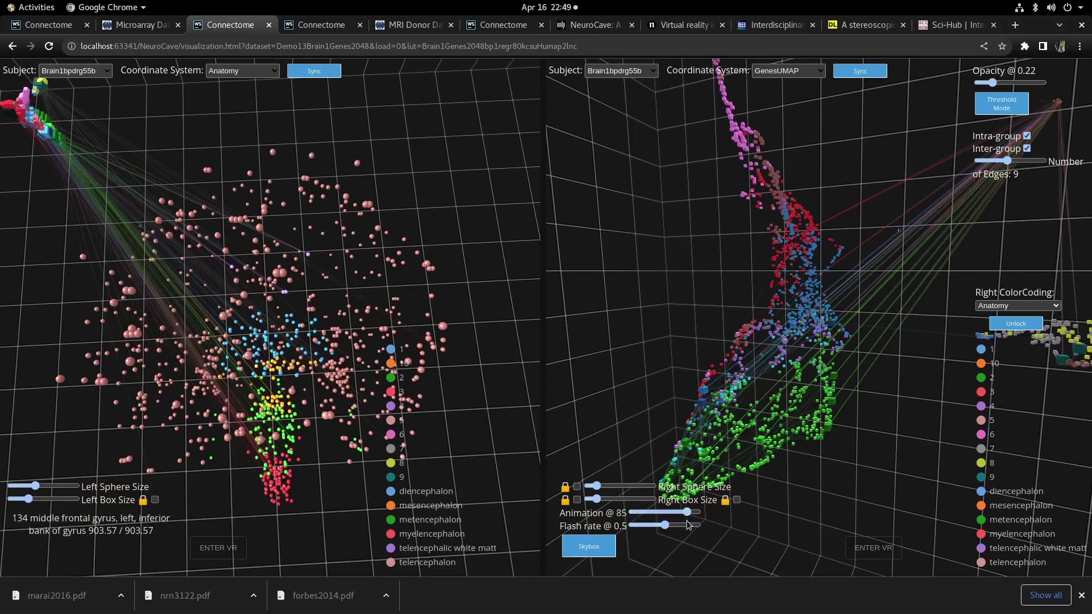
{"action": "left_click", "coordinate": [689, 525]}
{"action": "mouse_move", "coordinate": [689, 524]}
{"action": "left_mouse_down"}
{"action": "mouse_move", "coordinate": [704, 525]}
{"action": "mouse_move", "coordinate": [706, 513]}
{"action": "left_mouse_up"}
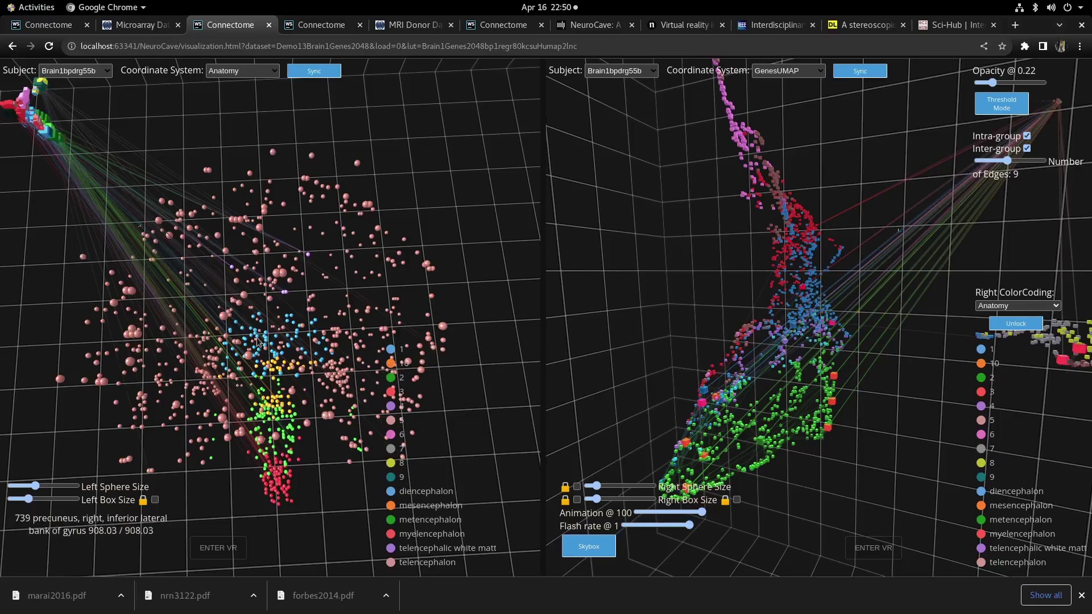
Step: Zoom the anatomy view and display one brain region's connections in both views
{"action": "scroll", "coordinate": [333, 417], "scroll_direction": "up", "scroll_amount": 4}
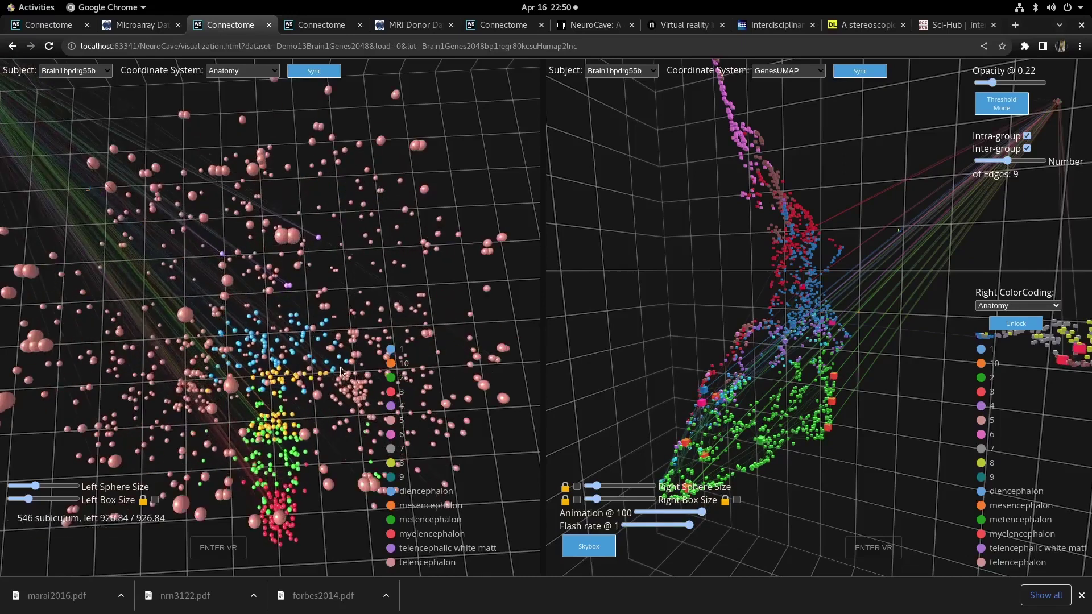
{"action": "scroll", "coordinate": [351, 357], "scroll_direction": "down", "scroll_amount": 1}
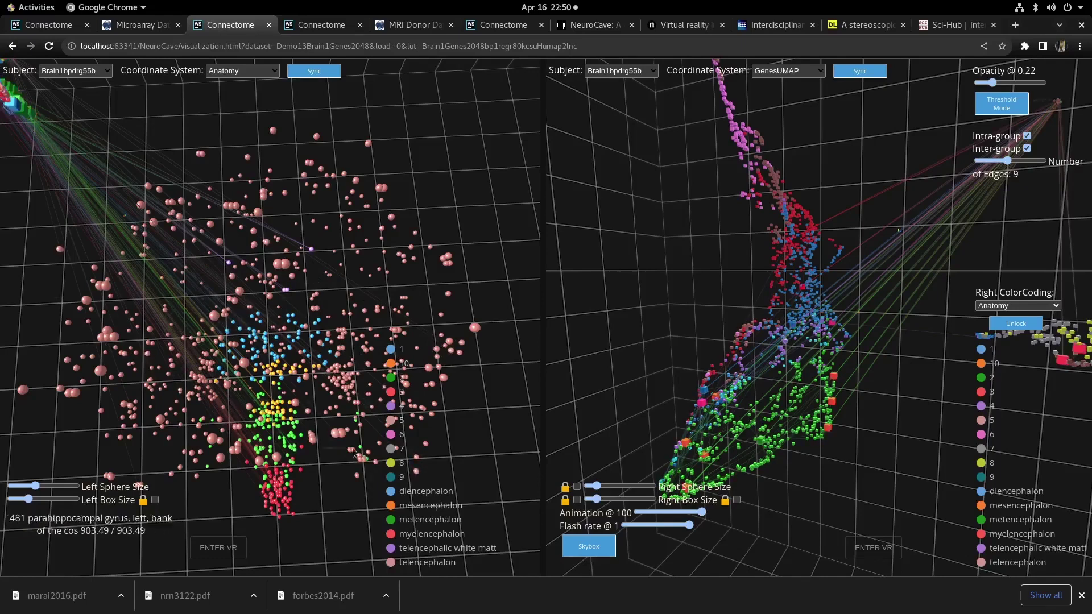
{"action": "scroll", "coordinate": [321, 453], "scroll_direction": "up", "scroll_amount": 4}
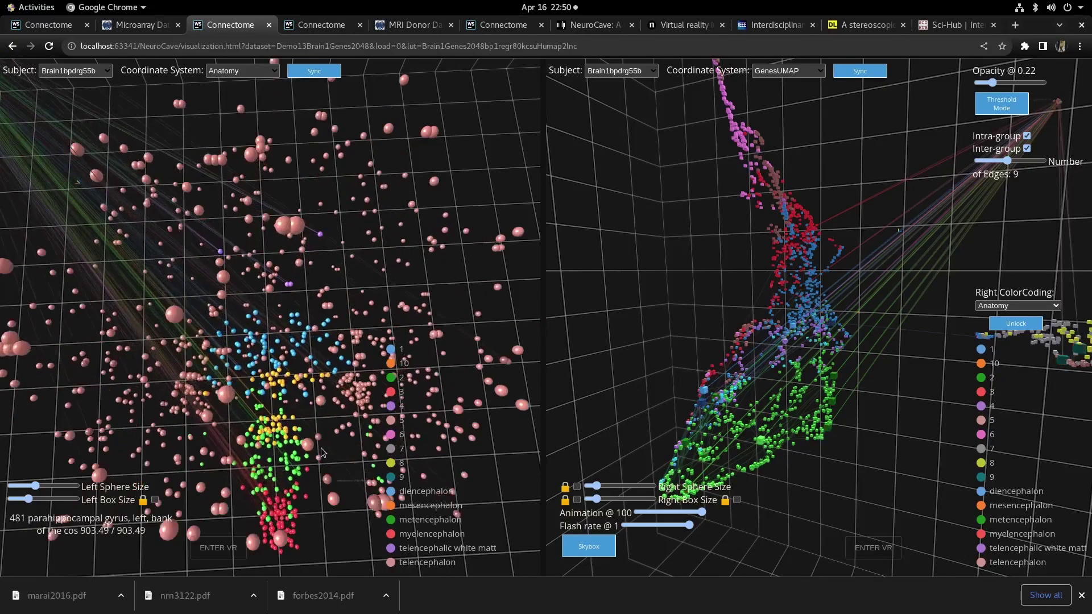
{"action": "left_click", "coordinate": [374, 504]}
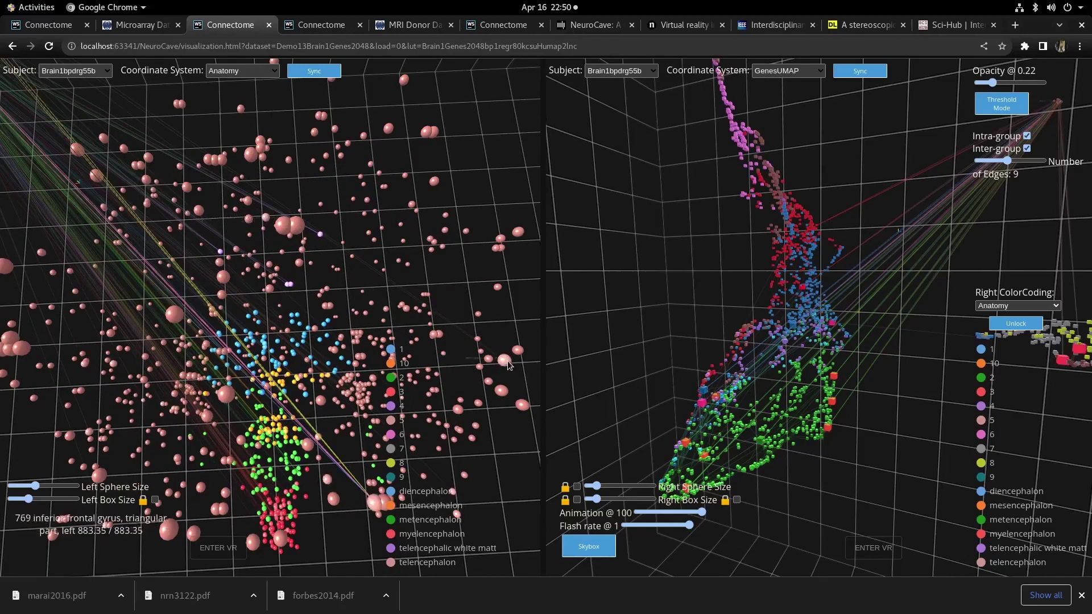
Step: Orbit the anatomy view and select another region to show its connections
{"action": "scroll", "coordinate": [502, 290], "scroll_direction": "down", "scroll_amount": 5}
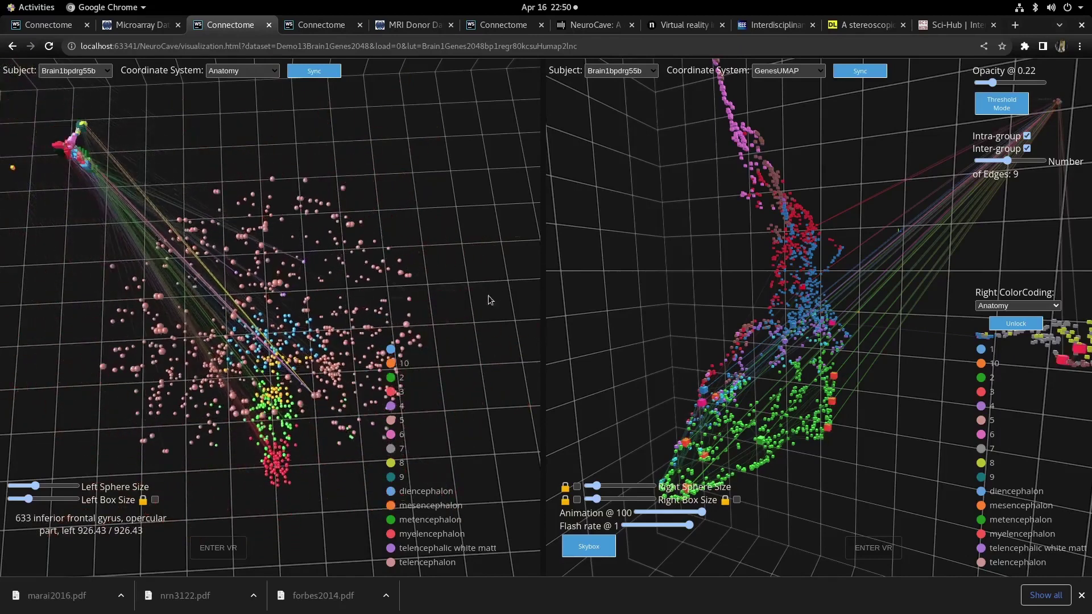
{"action": "left_click_drag", "start_coordinate": [488, 301], "coordinate": [370, 264]}
{"action": "scroll", "coordinate": [391, 235], "scroll_direction": "up", "scroll_amount": 5}
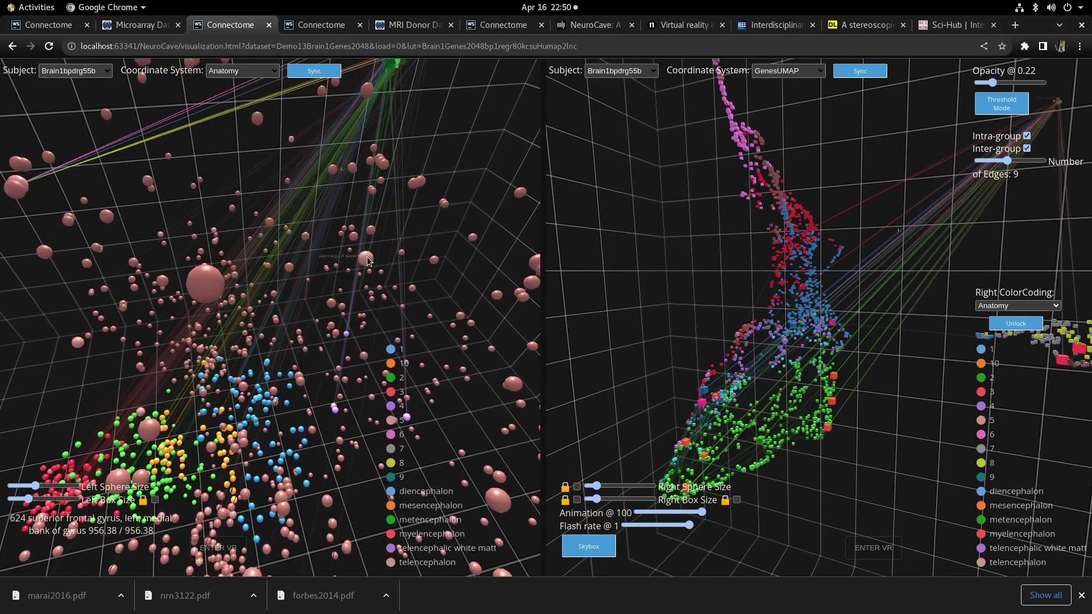
{"action": "left_click", "coordinate": [366, 261]}
Step: Rotate and tilt the anatomy view to inspect the regions from other angles
{"action": "scroll", "coordinate": [367, 261], "scroll_direction": "down", "scroll_amount": 2}
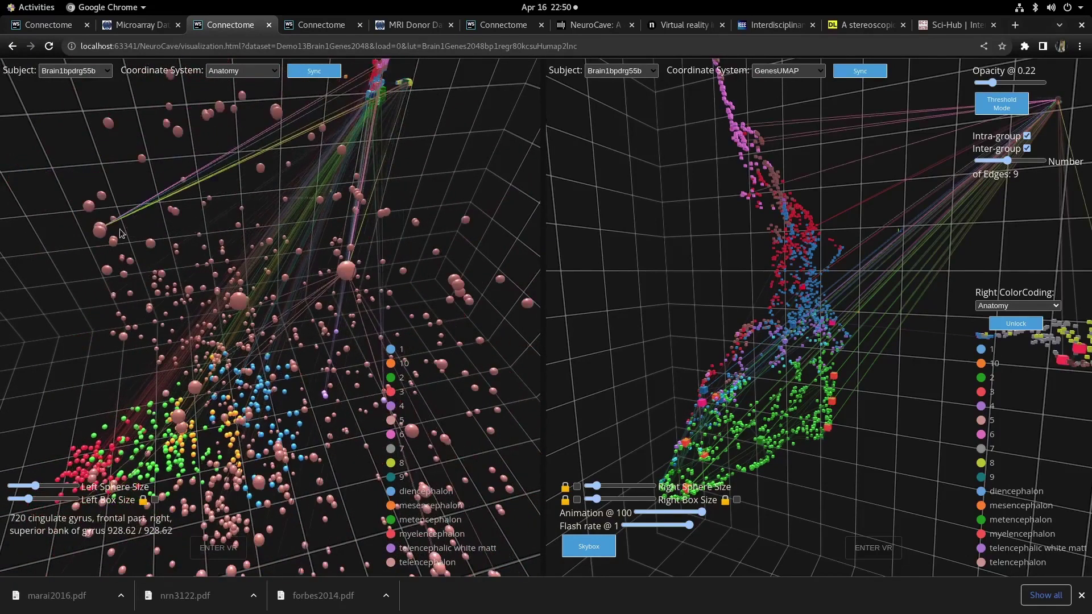
{"action": "left_click_drag", "start_coordinate": [120, 233], "coordinate": [215, 402]}
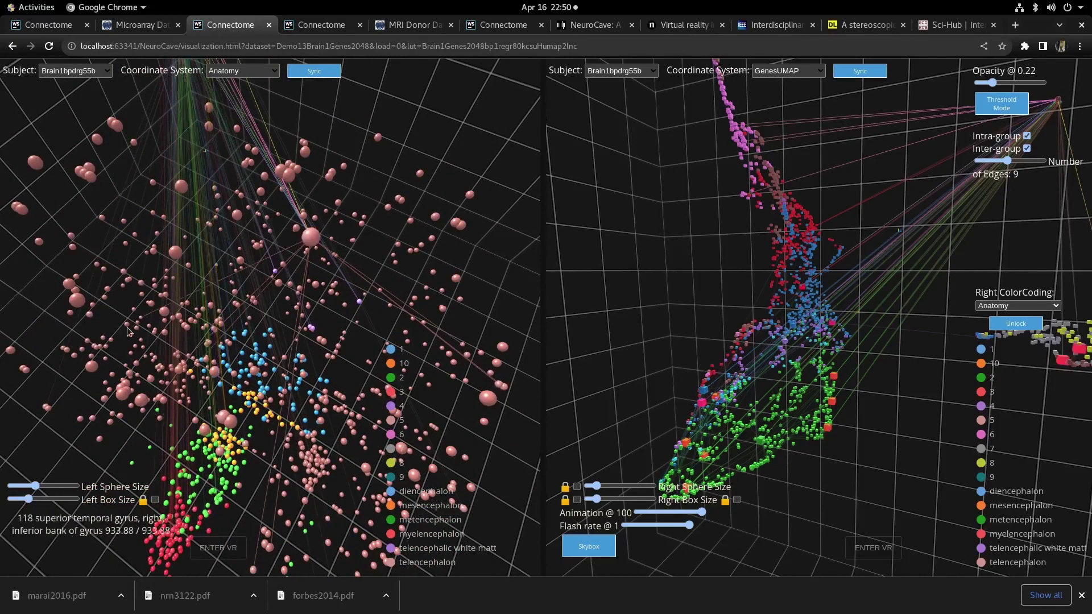
{"action": "left_click_drag", "start_coordinate": [60, 436], "coordinate": [253, 448]}
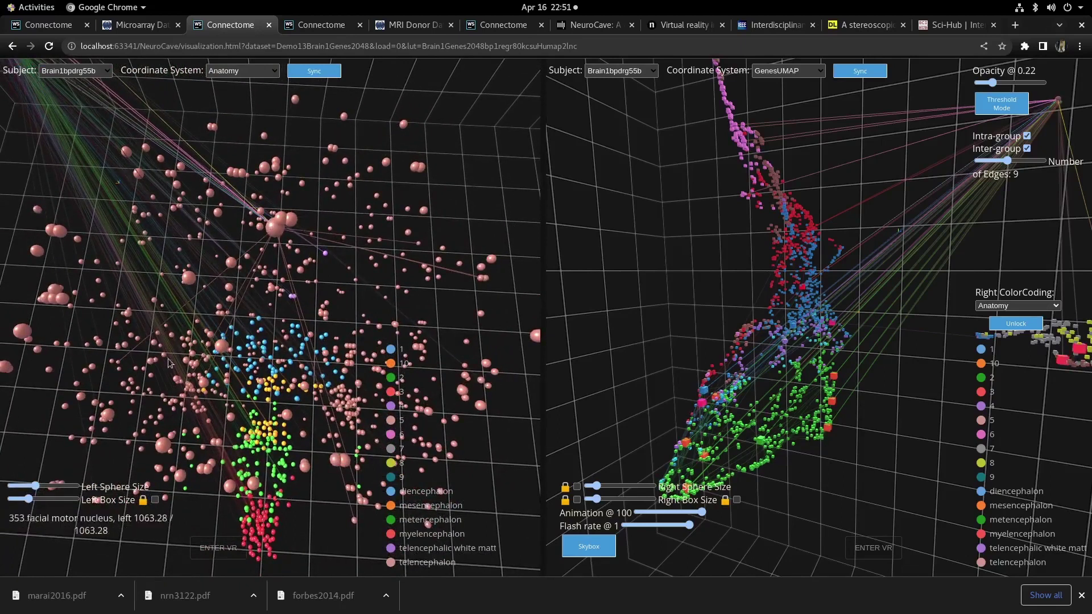
{"action": "left_click_drag", "start_coordinate": [445, 141], "coordinate": [391, 158]}
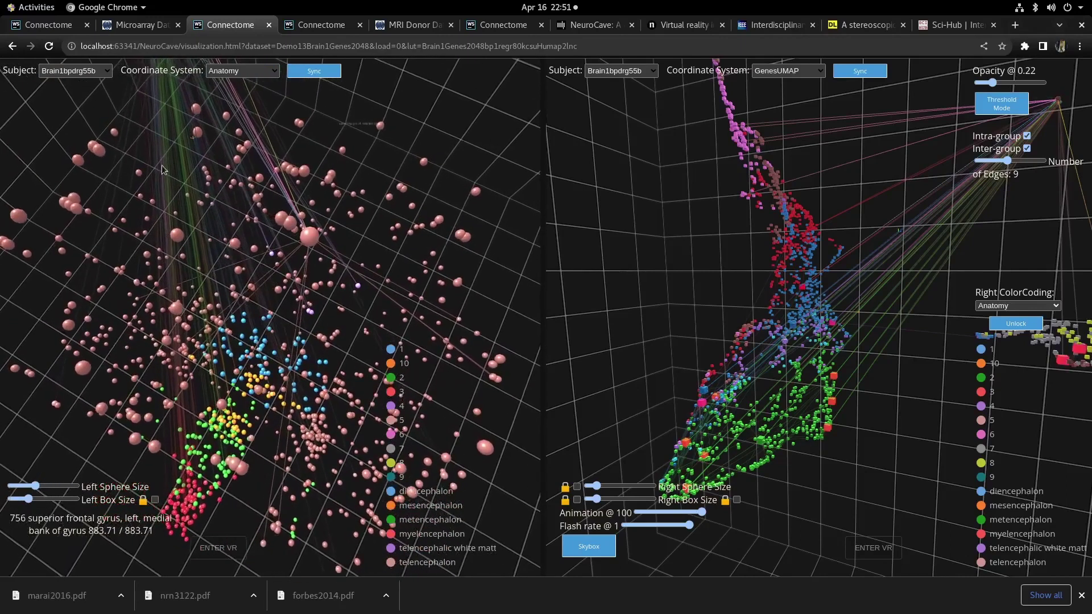
Step: Show connections for a small green region, another node, and the middle frontal gyrus
{"action": "left_click", "coordinate": [140, 173]}
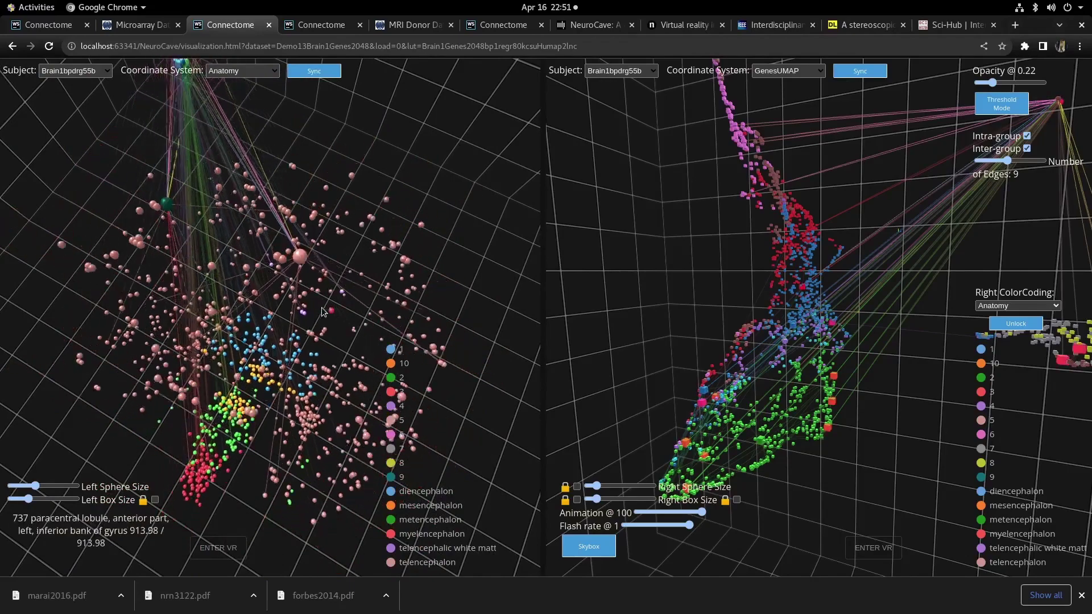
{"action": "left_click_drag", "start_coordinate": [47, 296], "coordinate": [443, 154]}
{"action": "scroll", "coordinate": [154, 245], "scroll_direction": "up", "scroll_amount": 8}
{"action": "left_click", "coordinate": [456, 94]}
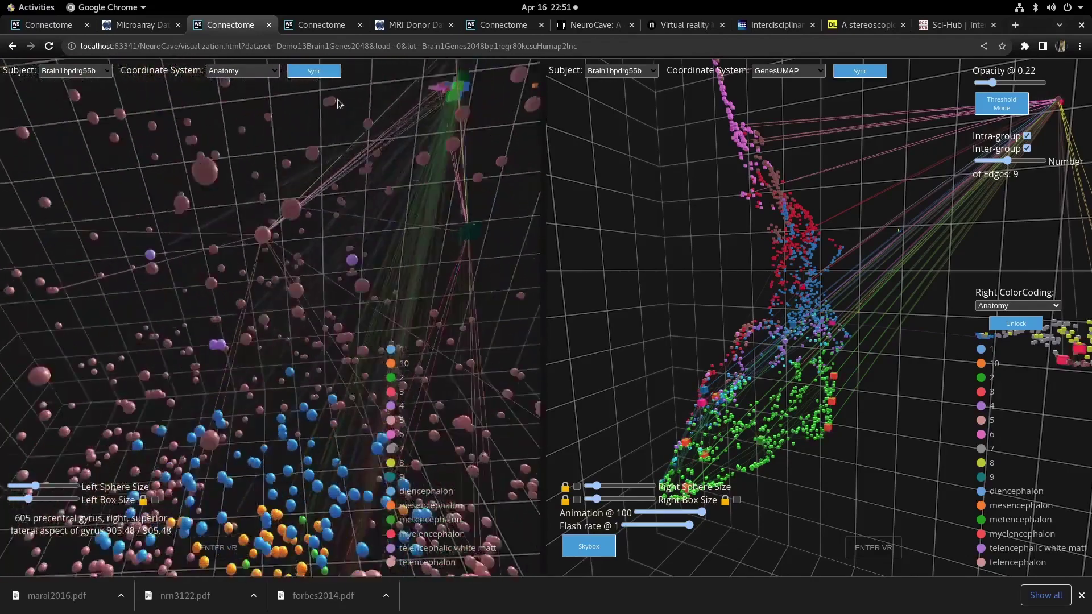
{"action": "left_click_drag", "start_coordinate": [455, 94], "coordinate": [47, 313]}
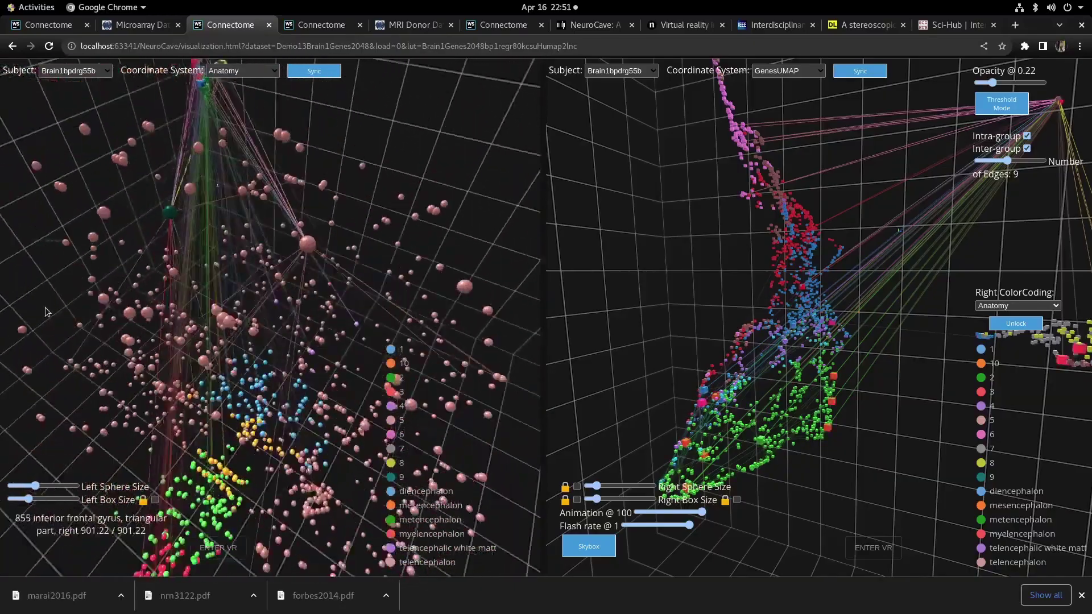
{"action": "left_click", "coordinate": [74, 311]}
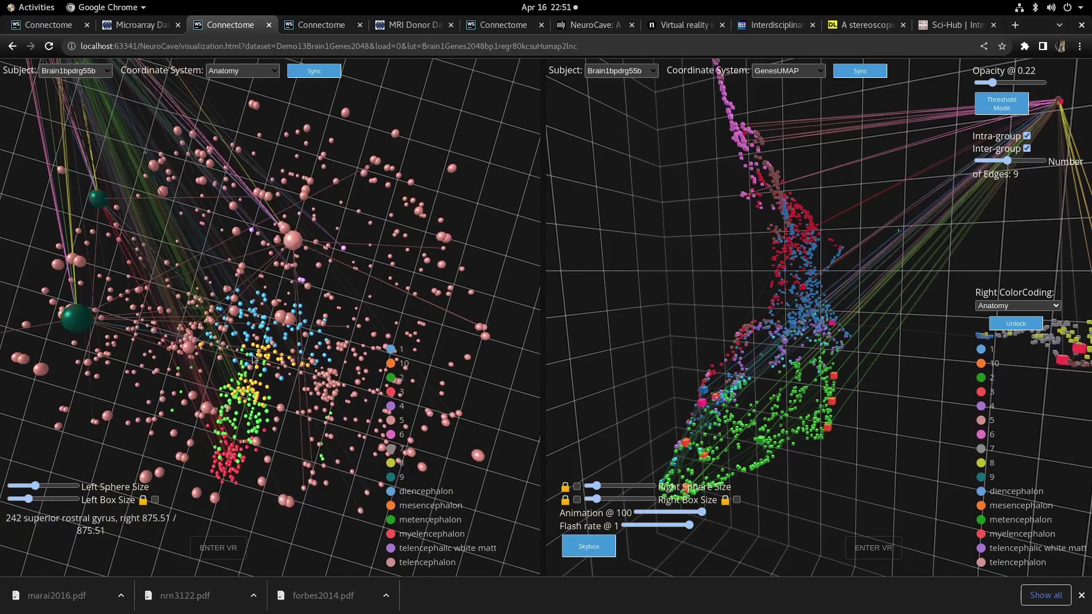
Step: Orbit the zoomed-out anatomy view and rotate the gene UMAP cloud
{"action": "left_click_drag", "start_coordinate": [67, 392], "coordinate": [357, 225]}
{"action": "scroll", "coordinate": [357, 225], "scroll_direction": "down", "scroll_amount": 8}
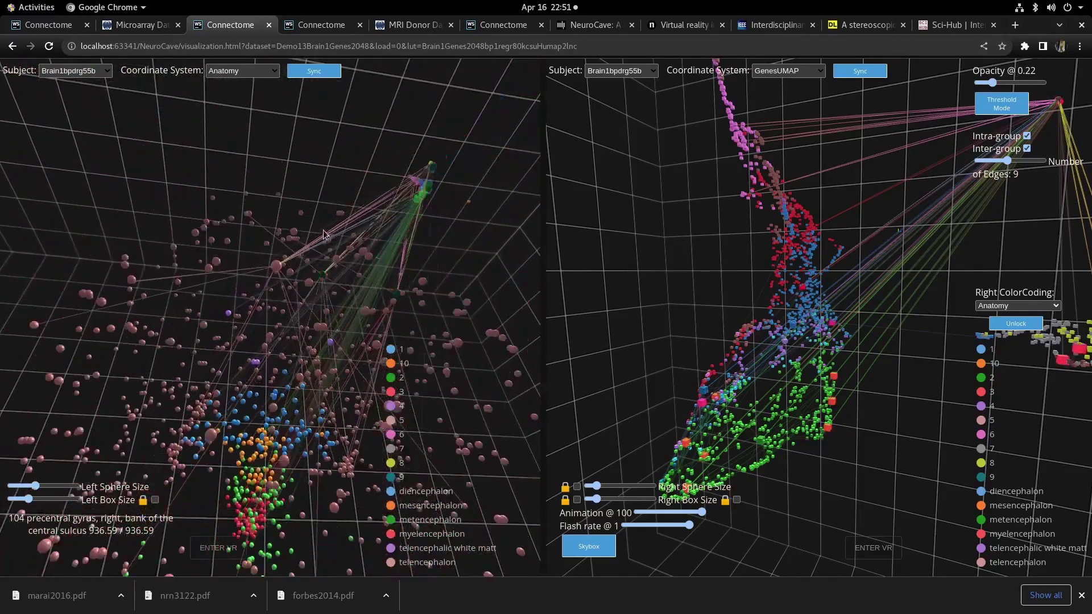
{"action": "left_click_drag", "start_coordinate": [169, 209], "coordinate": [181, 189]}
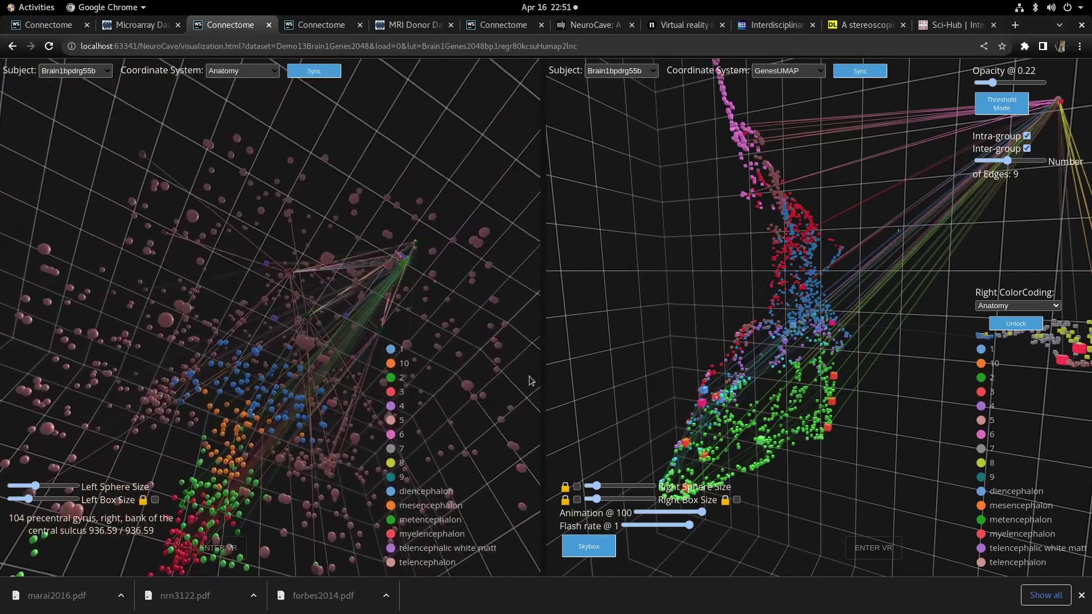
{"action": "left_click_drag", "start_coordinate": [896, 409], "coordinate": [1042, 395]}
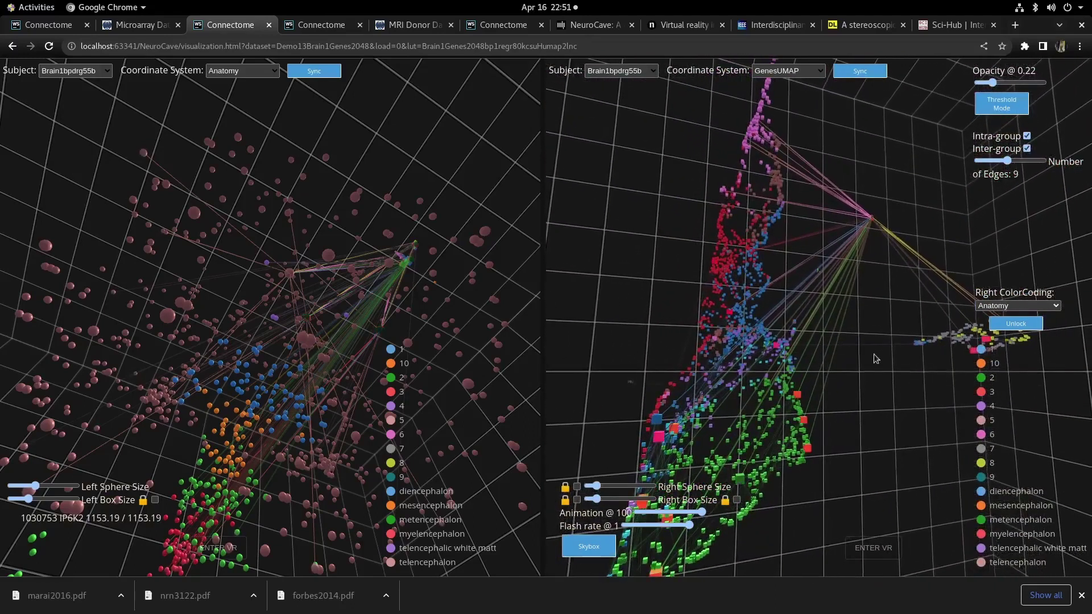
Step: Unlock Right ColorCoding and colour the right gene UMAP by csuWGCNA_H modules 1–13
{"action": "left_click", "coordinate": [1018, 325]}
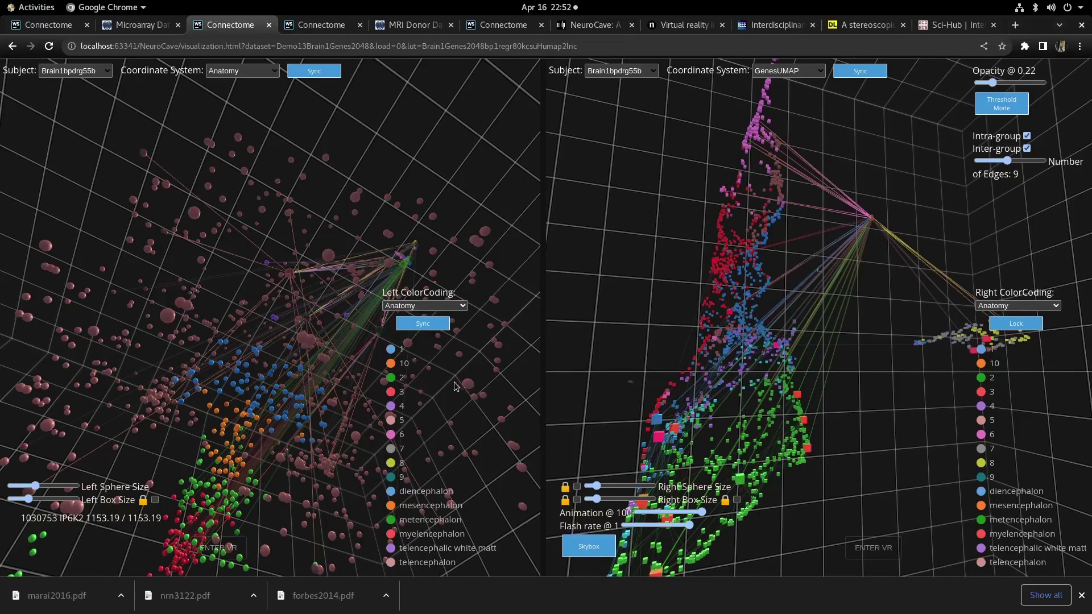
{"action": "left_click_drag", "start_coordinate": [465, 419], "coordinate": [383, 209]}
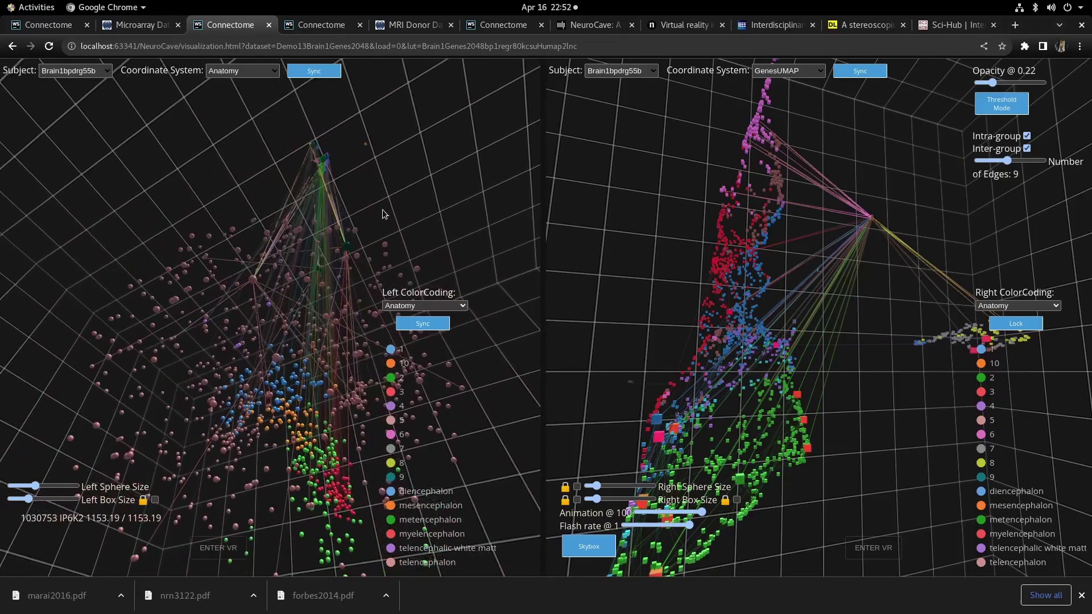
{"action": "left_click", "coordinate": [1025, 306]}
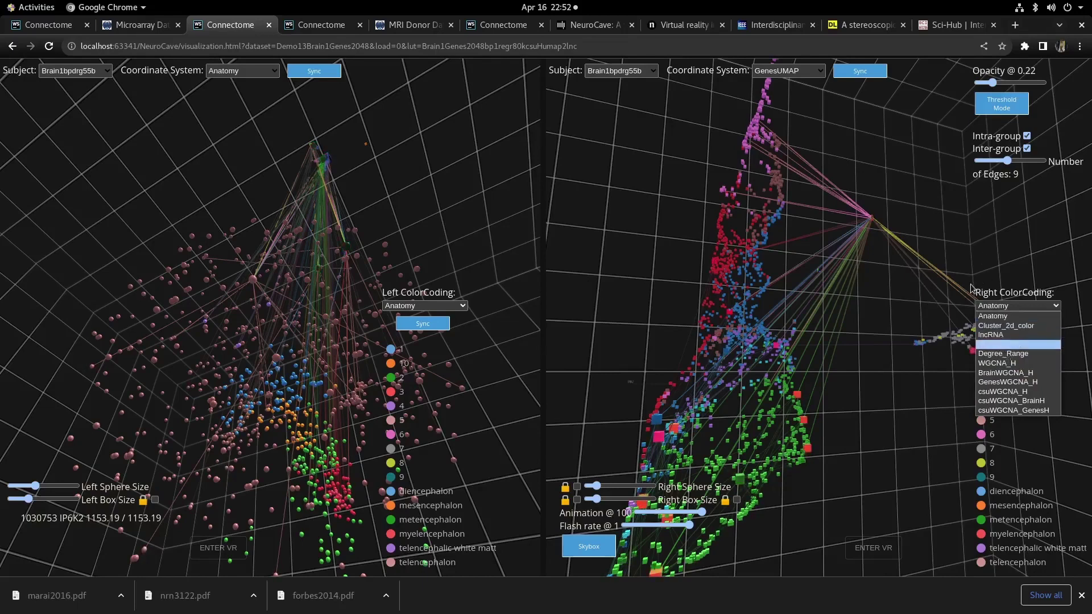
{"action": "left_click", "coordinate": [982, 257]}
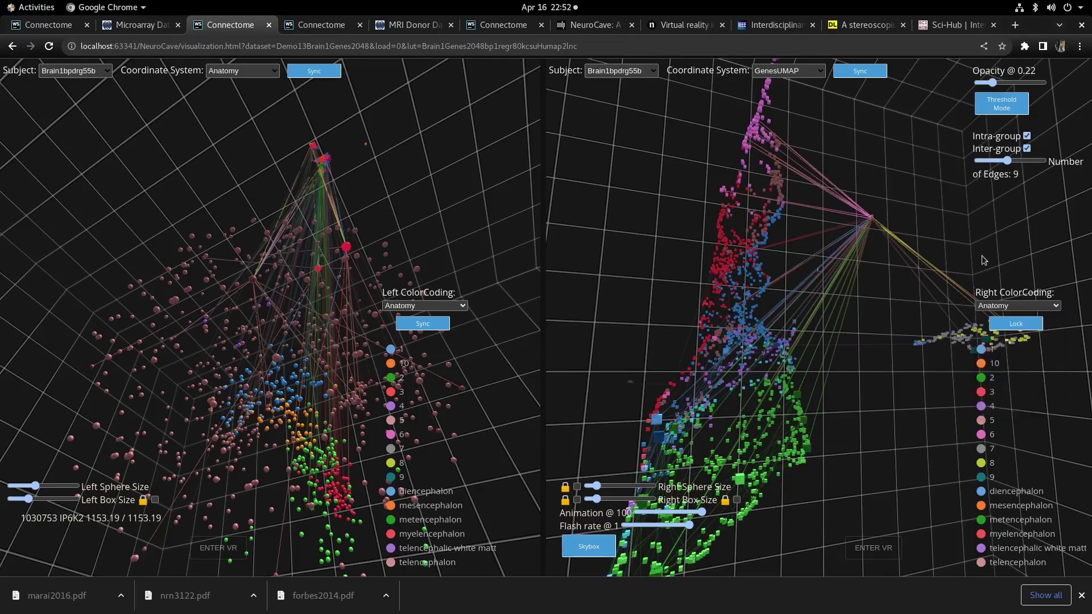
{"action": "left_click", "coordinate": [1014, 306]}
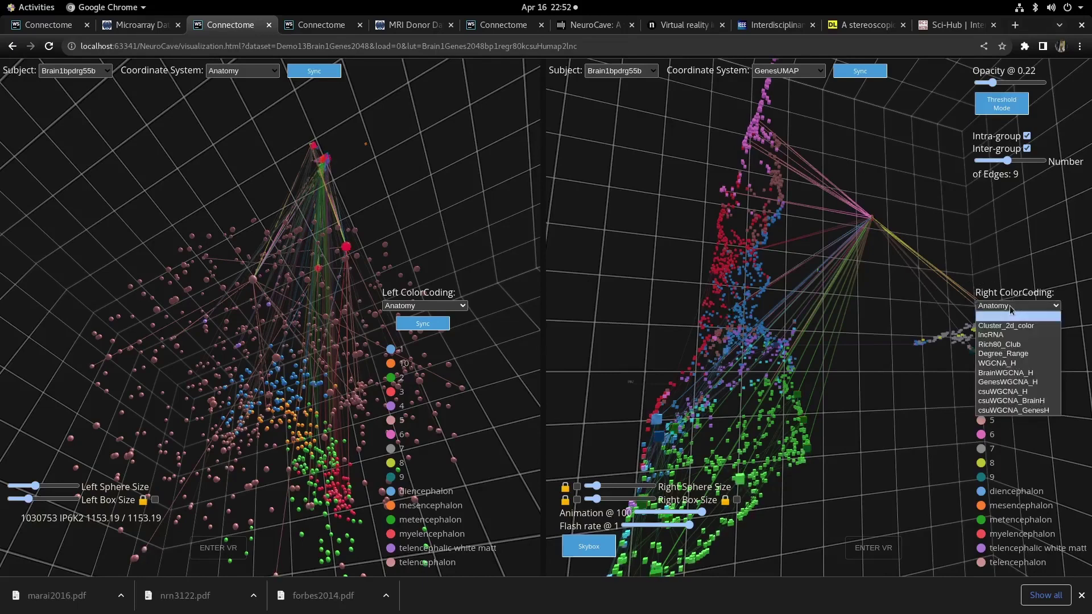
{"action": "left_click", "coordinate": [1007, 393]}
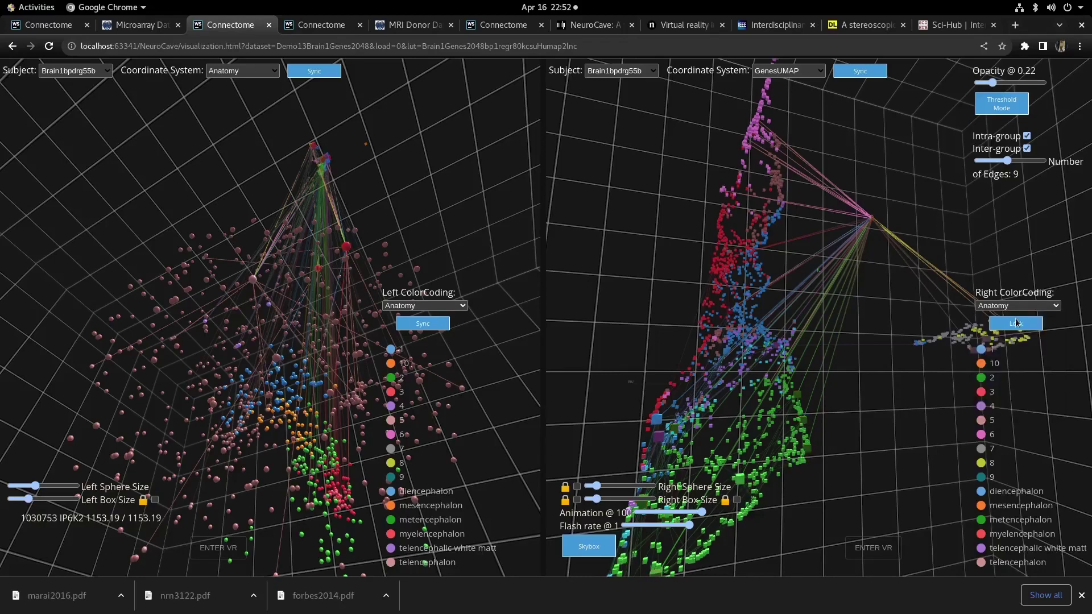
{"action": "left_click_drag", "start_coordinate": [918, 415], "coordinate": [750, 402]}
Step: Set the left ColorCoding to Degree_Range and toggle off the Genes_K_ (0,57.2] legend group
{"action": "left_click", "coordinate": [396, 306]}
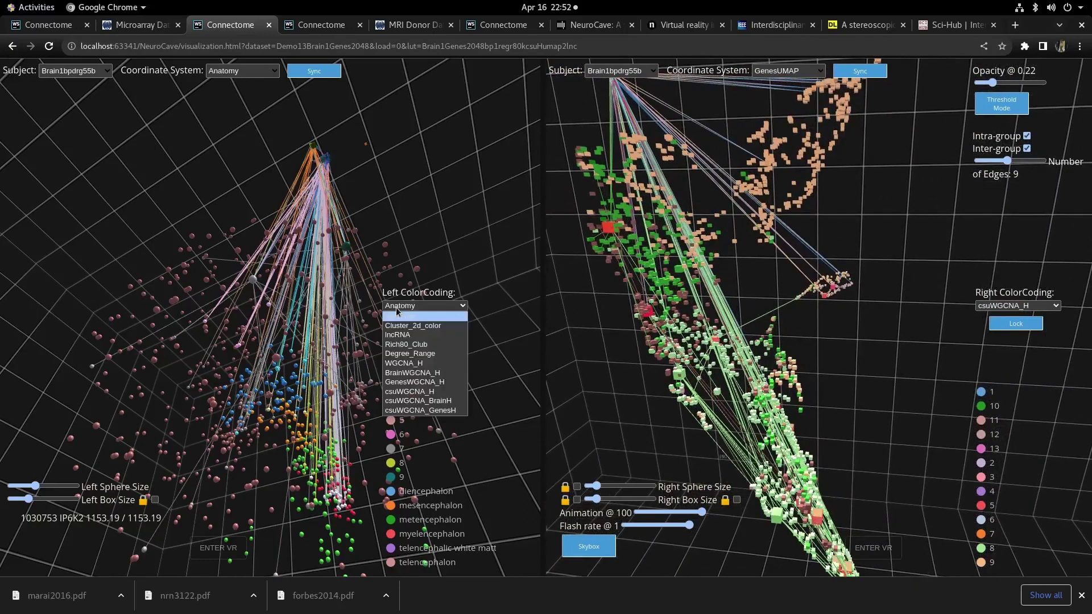
{"action": "left_click", "coordinate": [405, 357]}
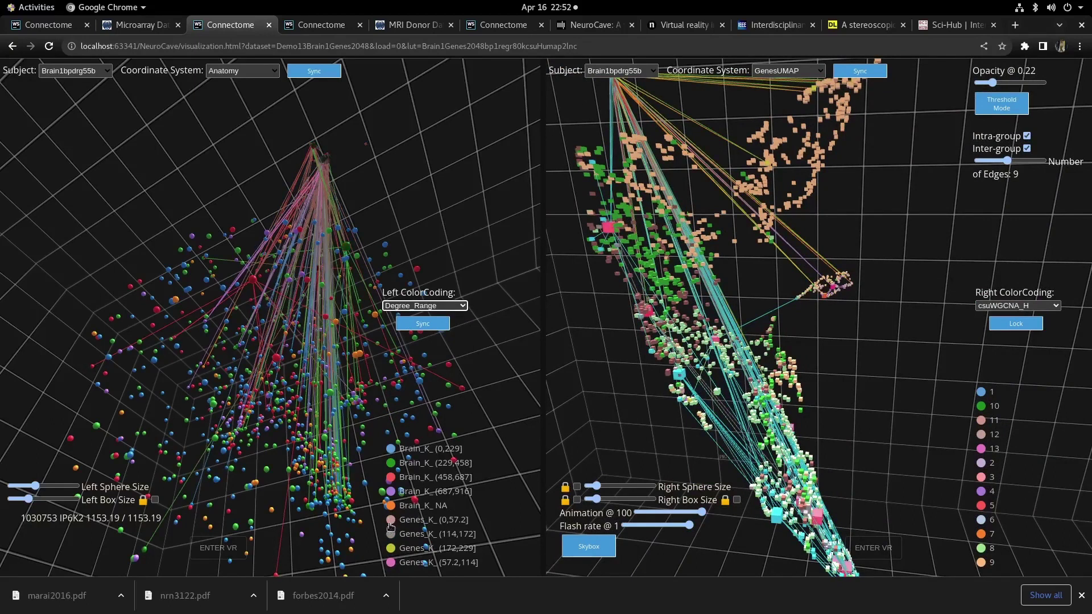
{"action": "left_click", "coordinate": [391, 523]}
{"action": "left_click", "coordinate": [391, 522]}
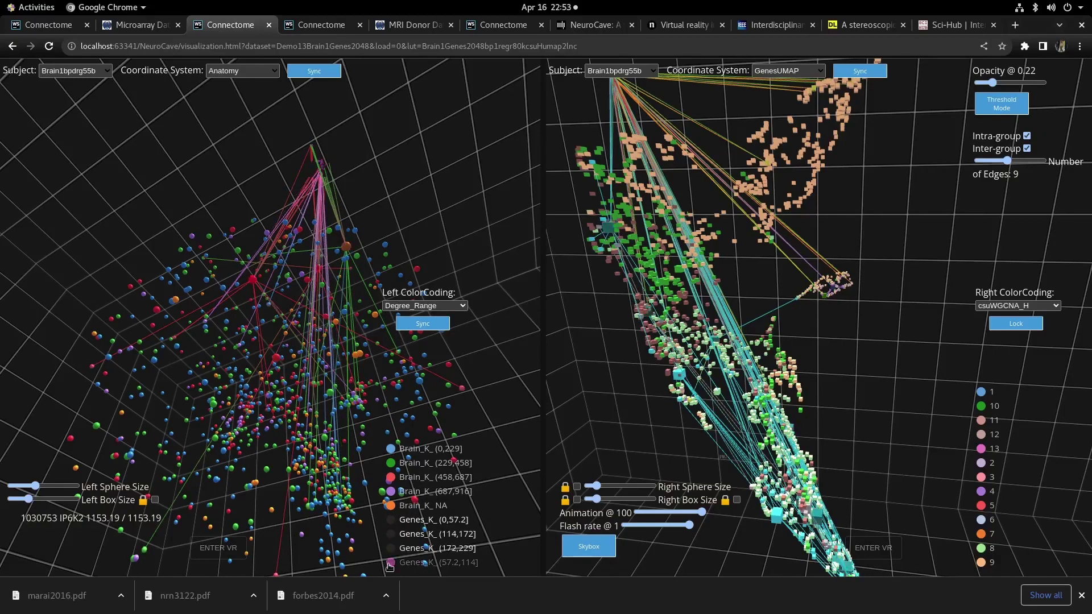
Step: Hide the lowest, (229,458] and (458,687] Brain_K_ degree groups in the anatomy view
{"action": "left_click", "coordinate": [390, 450]}
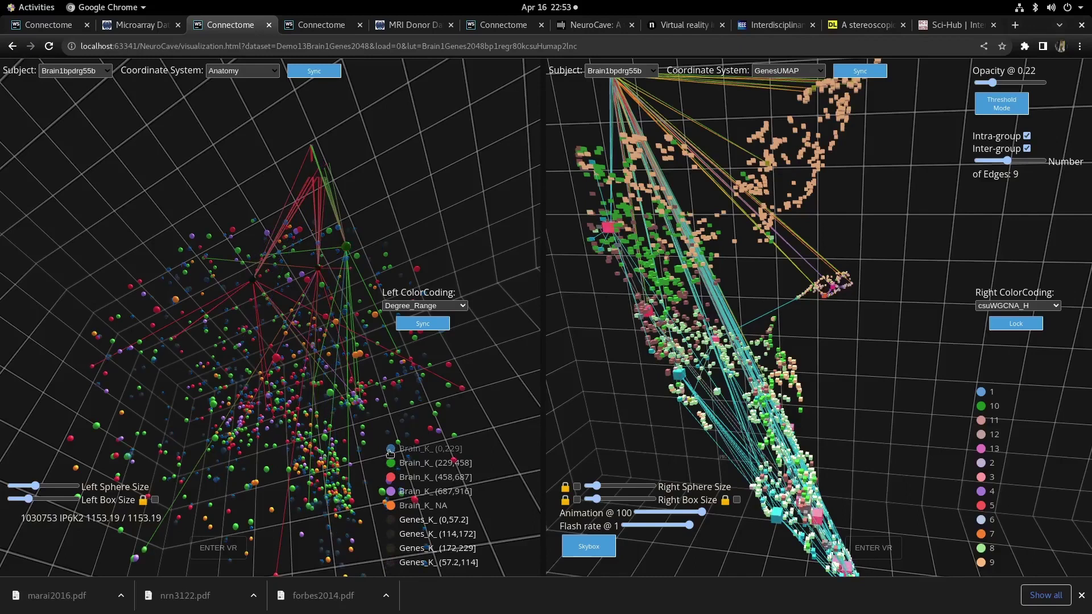
{"action": "left_click", "coordinate": [390, 464]}
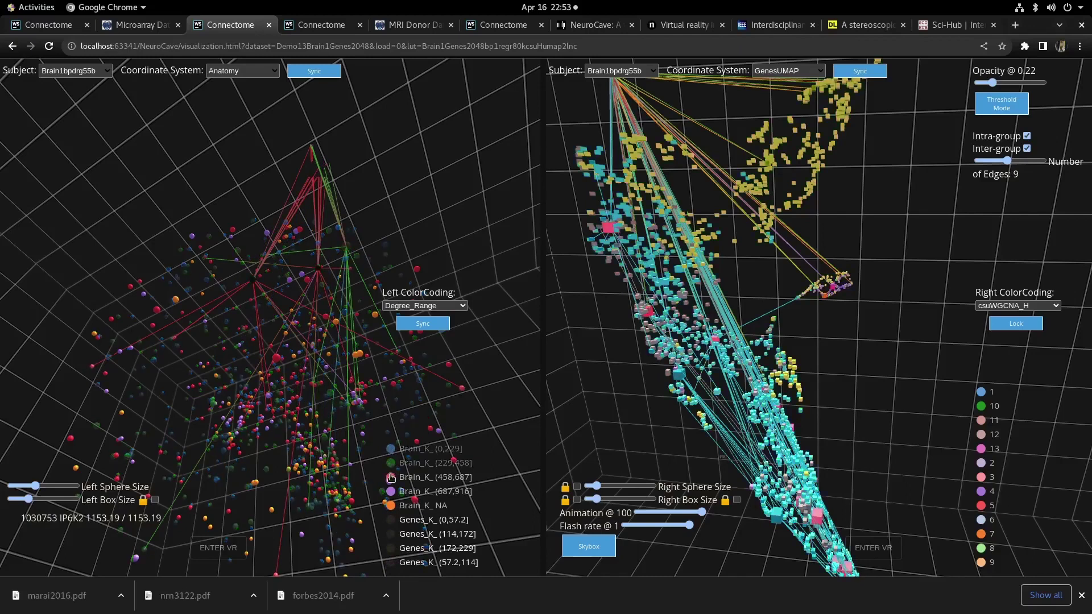
{"action": "left_click", "coordinate": [391, 478]}
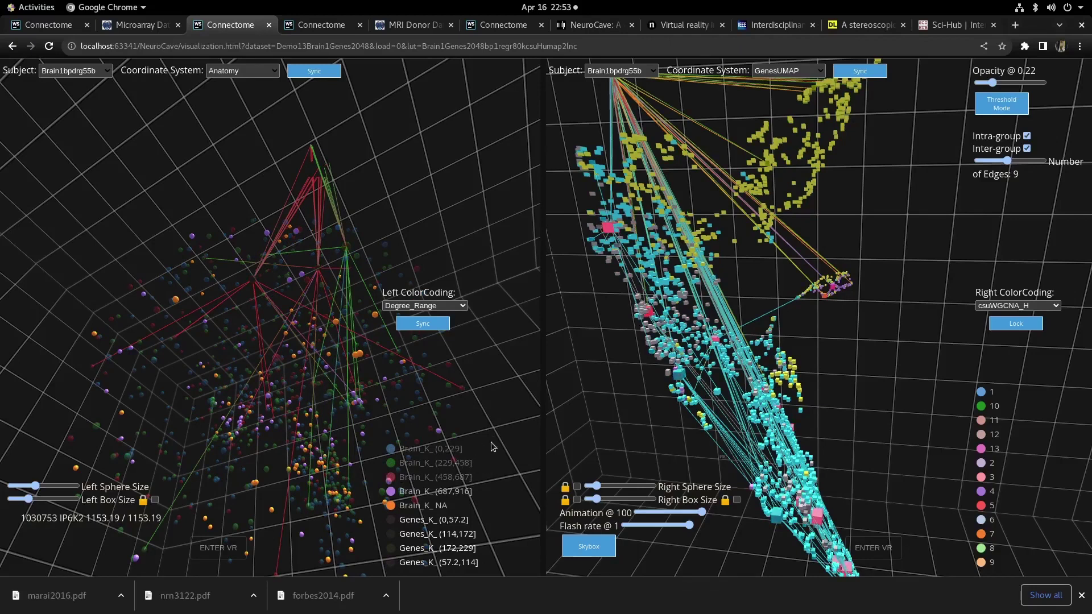
{"action": "triple_click", "coordinate": [485, 472]}
Step: Orbit and zoom the anatomy view to inspect the remaining (687,916] and NA regions
{"action": "left_click_drag", "start_coordinate": [485, 513], "coordinate": [258, 441]}
{"action": "scroll", "coordinate": [259, 441], "scroll_direction": "up", "scroll_amount": 5}
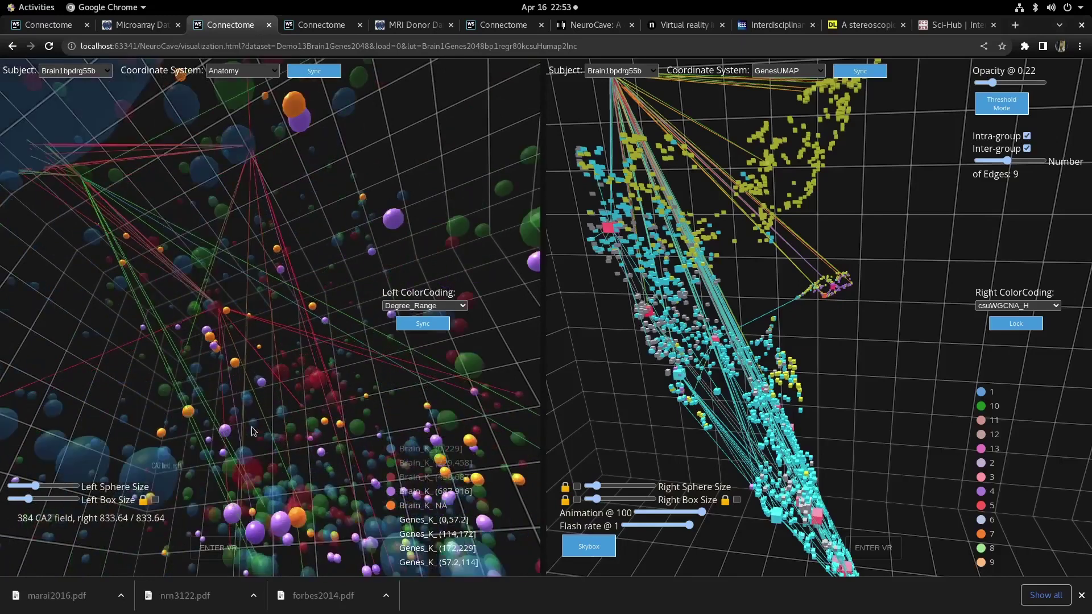
{"action": "scroll", "coordinate": [245, 432], "scroll_direction": "down", "scroll_amount": 5}
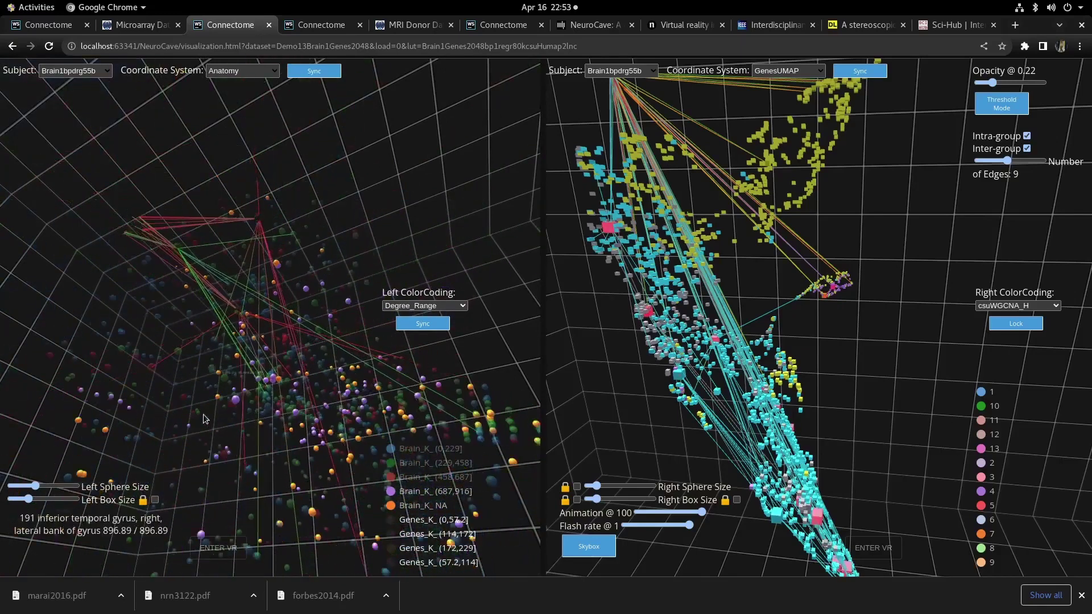
{"action": "left_click_drag", "start_coordinate": [194, 398], "coordinate": [244, 419]}
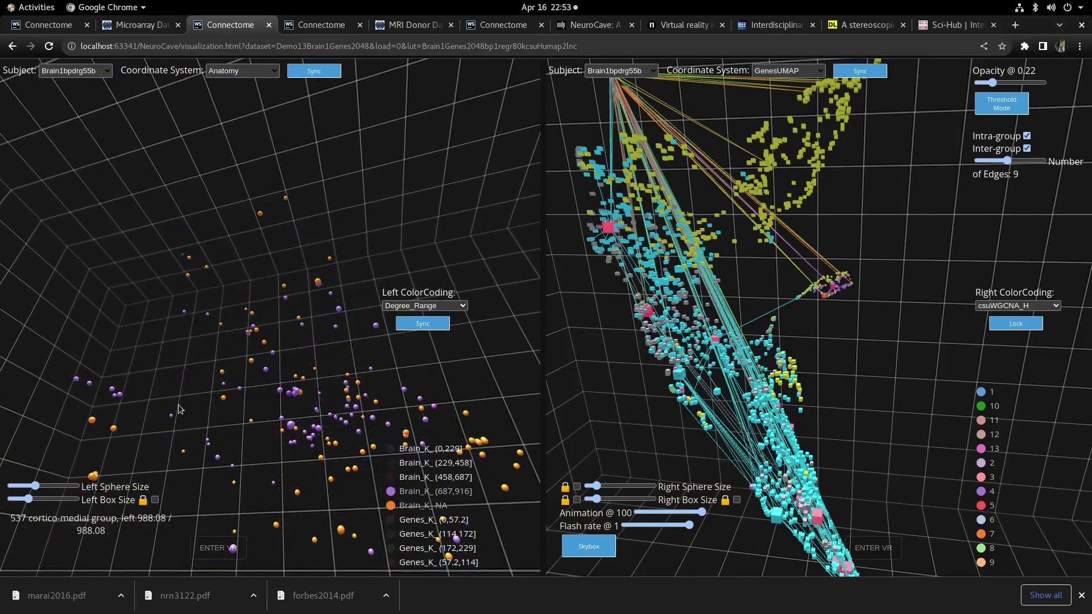
{"action": "left_click_drag", "start_coordinate": [179, 409], "coordinate": [252, 410]}
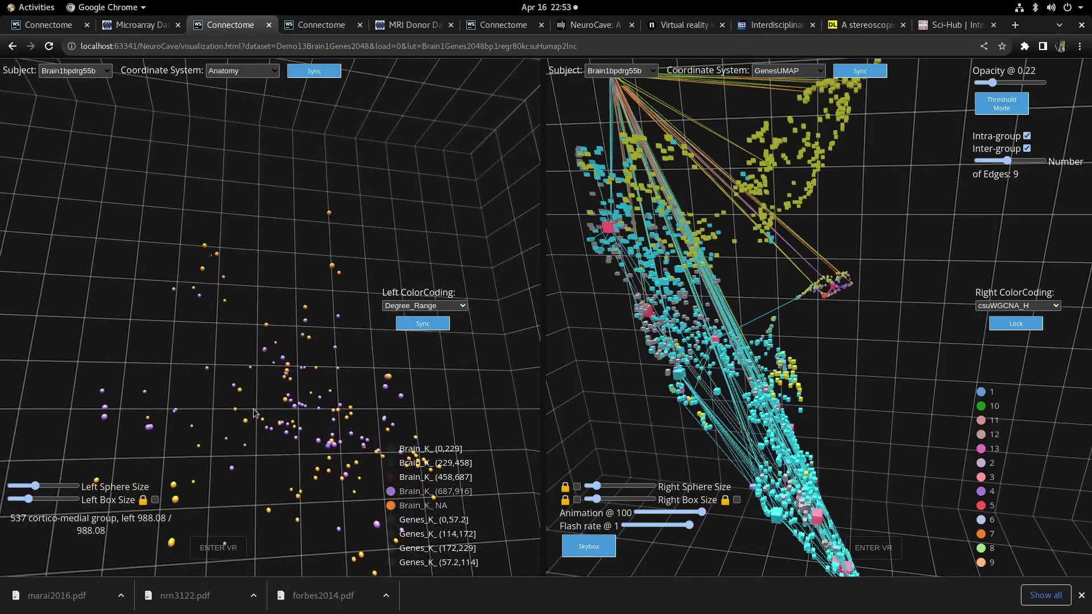
{"action": "scroll", "coordinate": [355, 379], "scroll_direction": "up", "scroll_amount": 3}
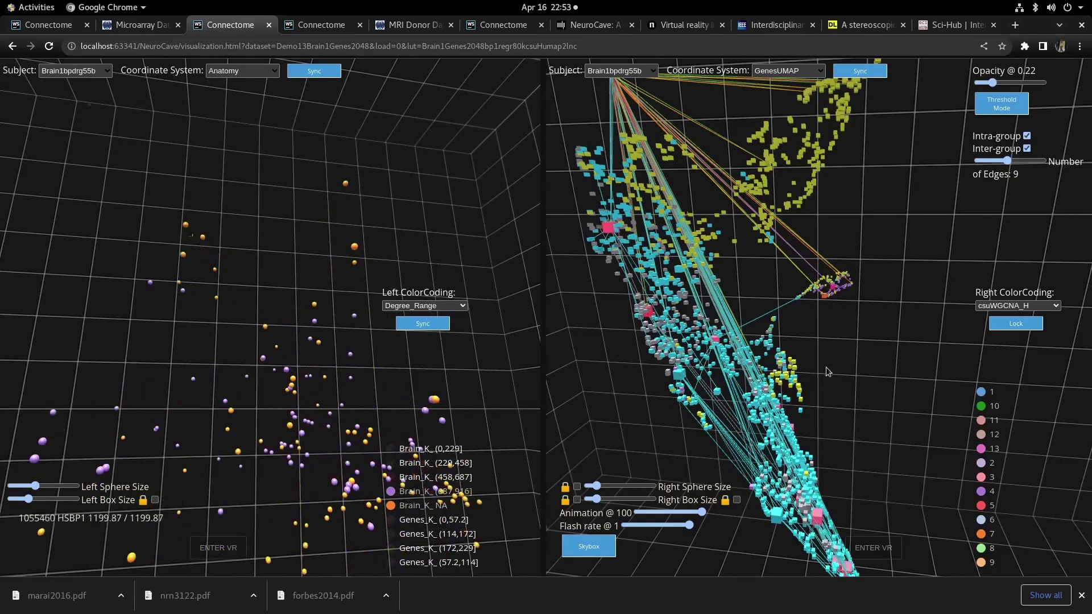
{"action": "scroll", "coordinate": [824, 369], "scroll_direction": "up", "scroll_amount": 3}
{"action": "scroll", "coordinate": [825, 370], "scroll_direction": "down", "scroll_amount": 4}
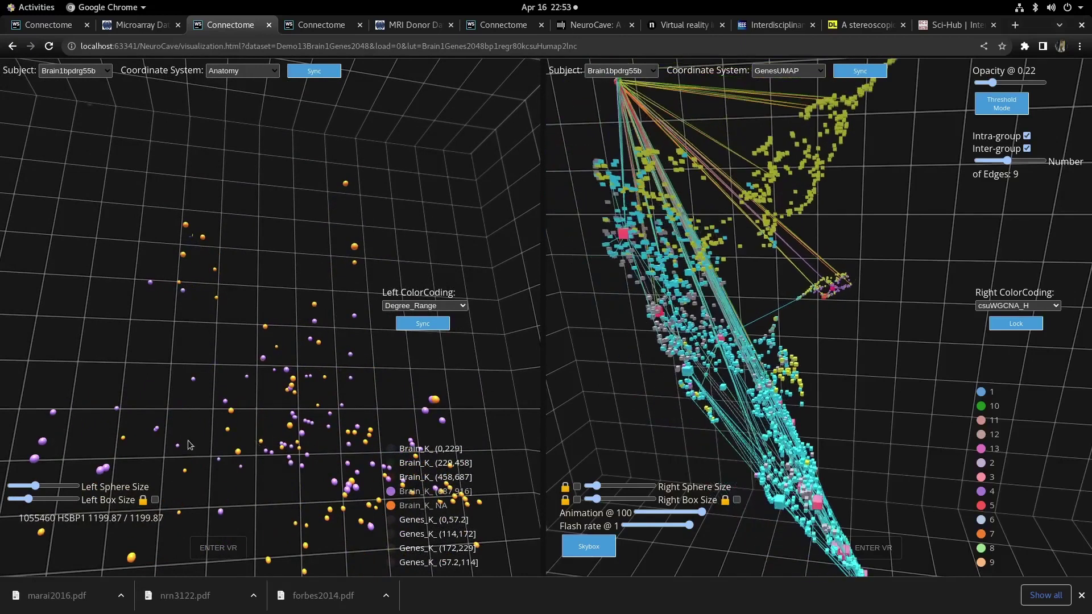
Step: Re-enable the Brain_K_ (458,687] group, then orbit the anatomy view and rotate the gene UMAP
{"action": "left_click", "coordinate": [389, 479]}
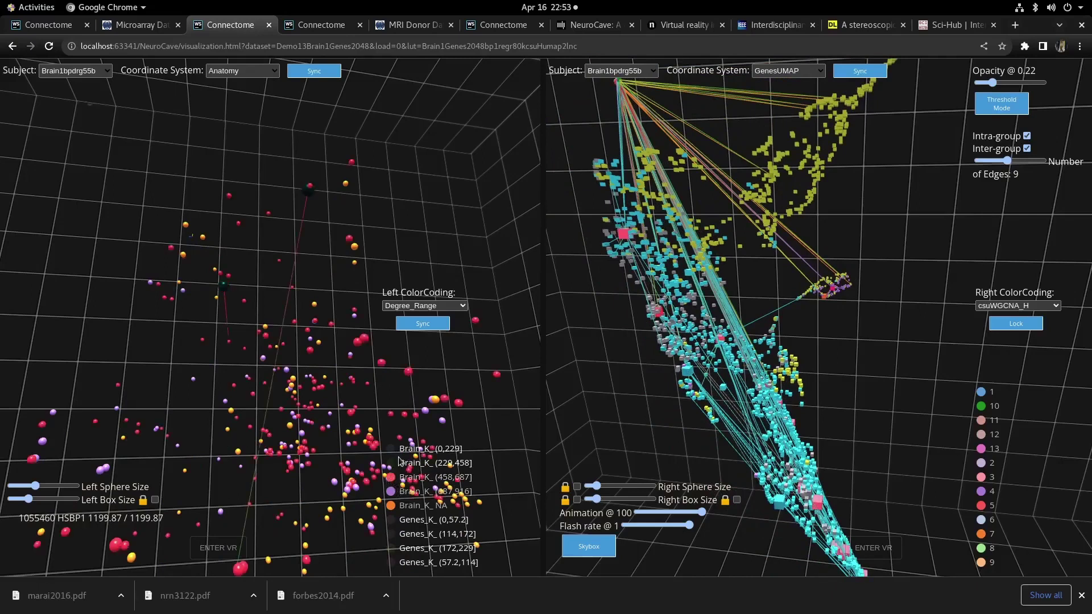
{"action": "left_click_drag", "start_coordinate": [188, 436], "coordinate": [225, 308]}
{"action": "mouse_move", "coordinate": [226, 289]}
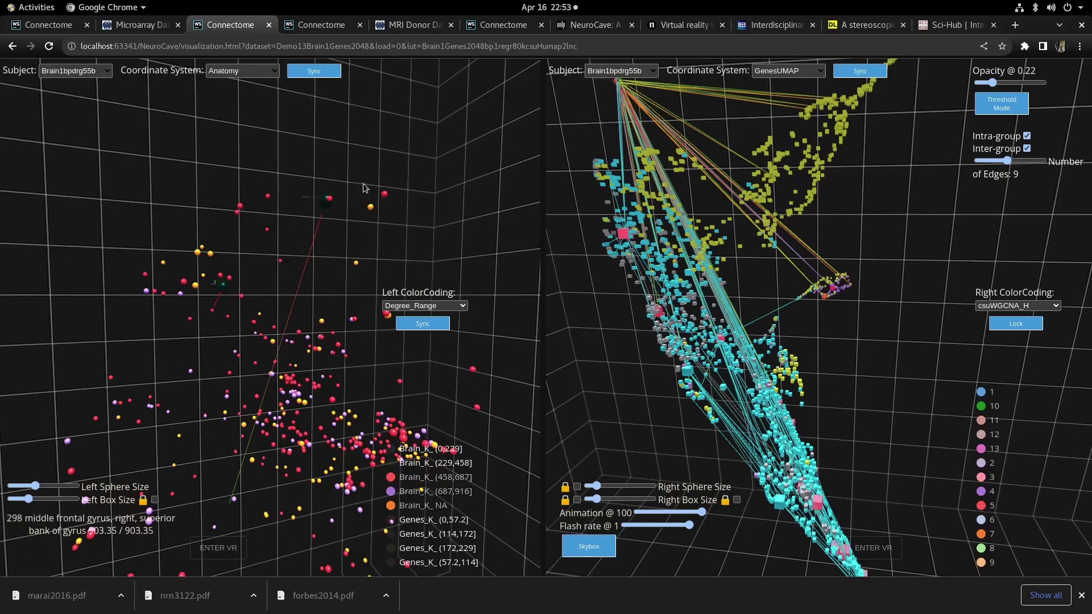
{"action": "left_click_drag", "start_coordinate": [326, 205], "coordinate": [100, 360]}
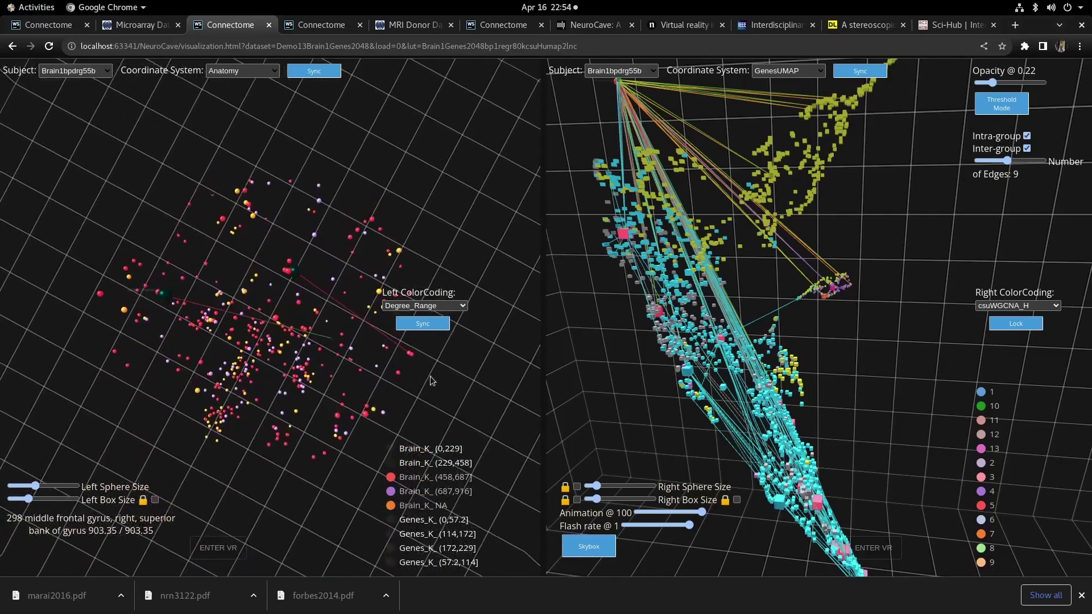
{"action": "left_click_drag", "start_coordinate": [343, 388], "coordinate": [269, 323]}
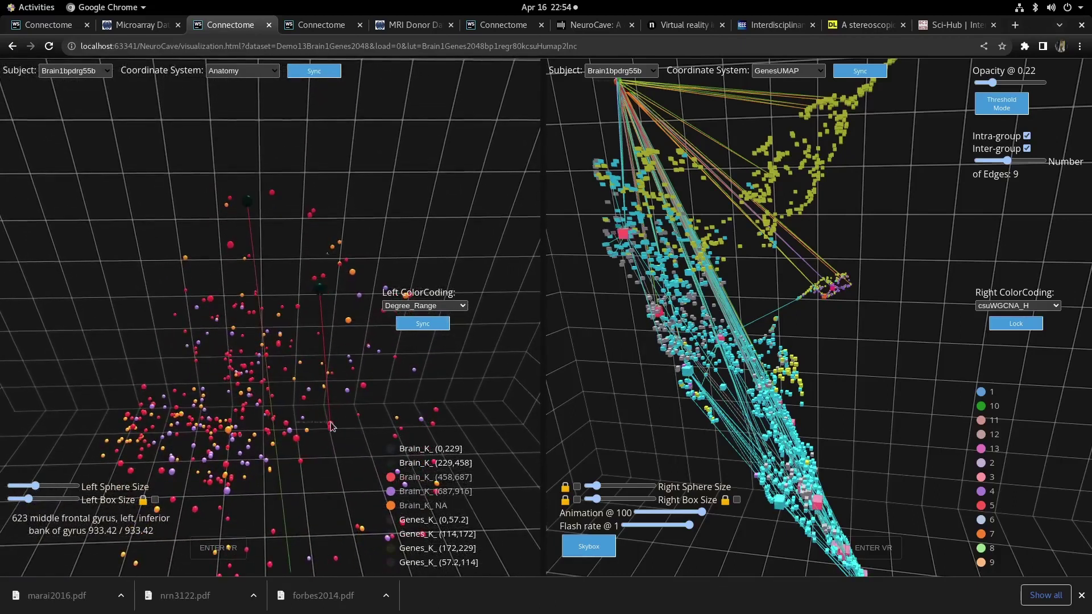
{"action": "mouse_move", "coordinate": [892, 279]}
{"action": "left_mouse_down"}
{"action": "mouse_move", "coordinate": [845, 361]}
{"action": "mouse_move", "coordinate": [881, 368]}
{"action": "mouse_move", "coordinate": [909, 344]}
{"action": "mouse_move", "coordinate": [923, 295]}
{"action": "mouse_move", "coordinate": [899, 283]}
{"action": "left_mouse_up"}
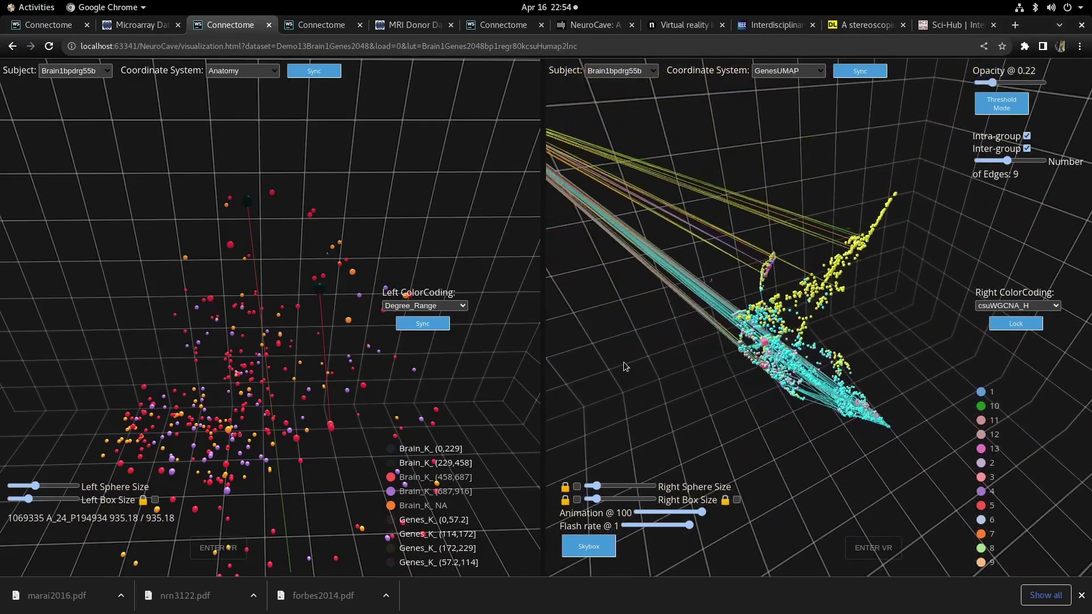
{"action": "left_click_drag", "start_coordinate": [654, 355], "coordinate": [715, 391]}
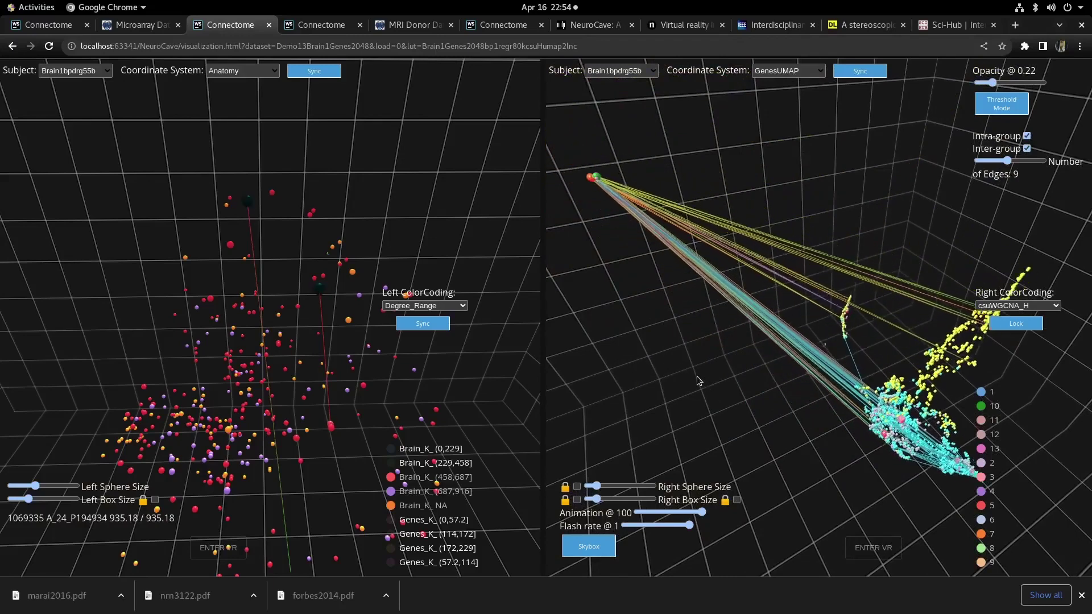